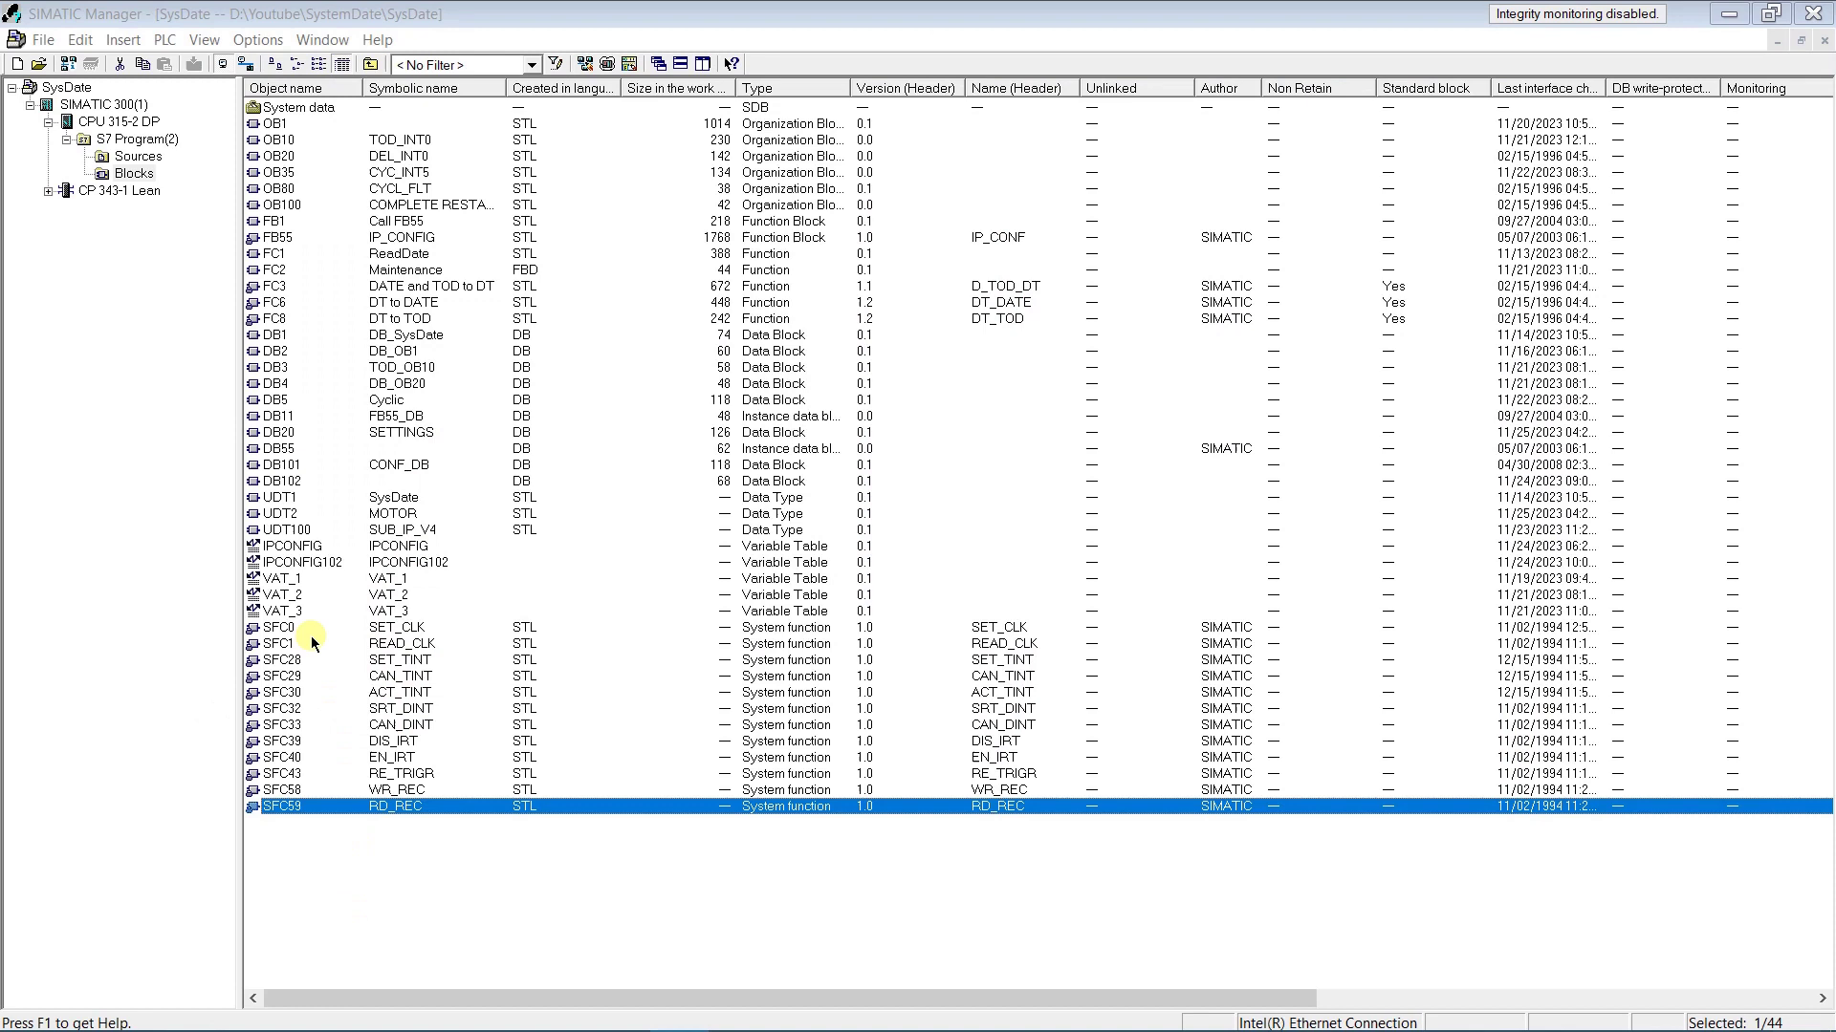
# Select the DB20 SETTINGS data block in the program's Blocks folder
pyautogui.click(279, 435)
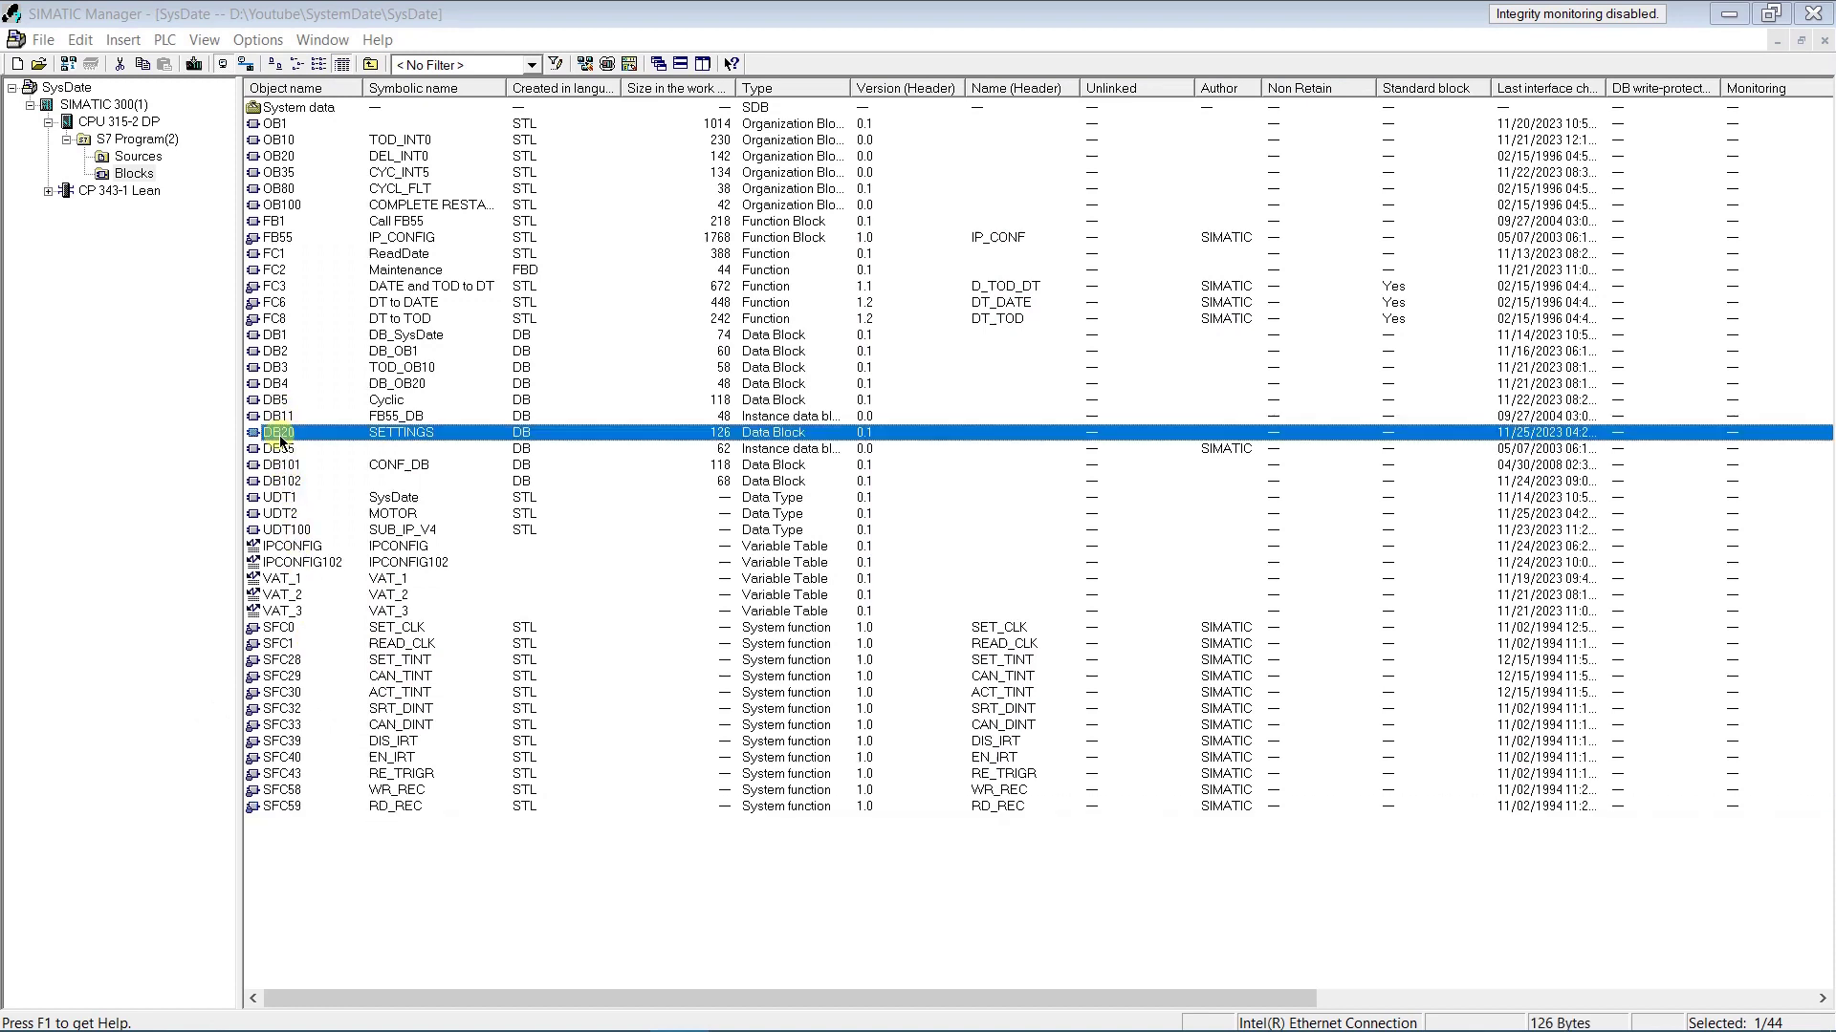
# Open DB20 SETTINGS in Data View and monitor its M01–M05 actual values online
pyautogui.doubleClick(280, 435)
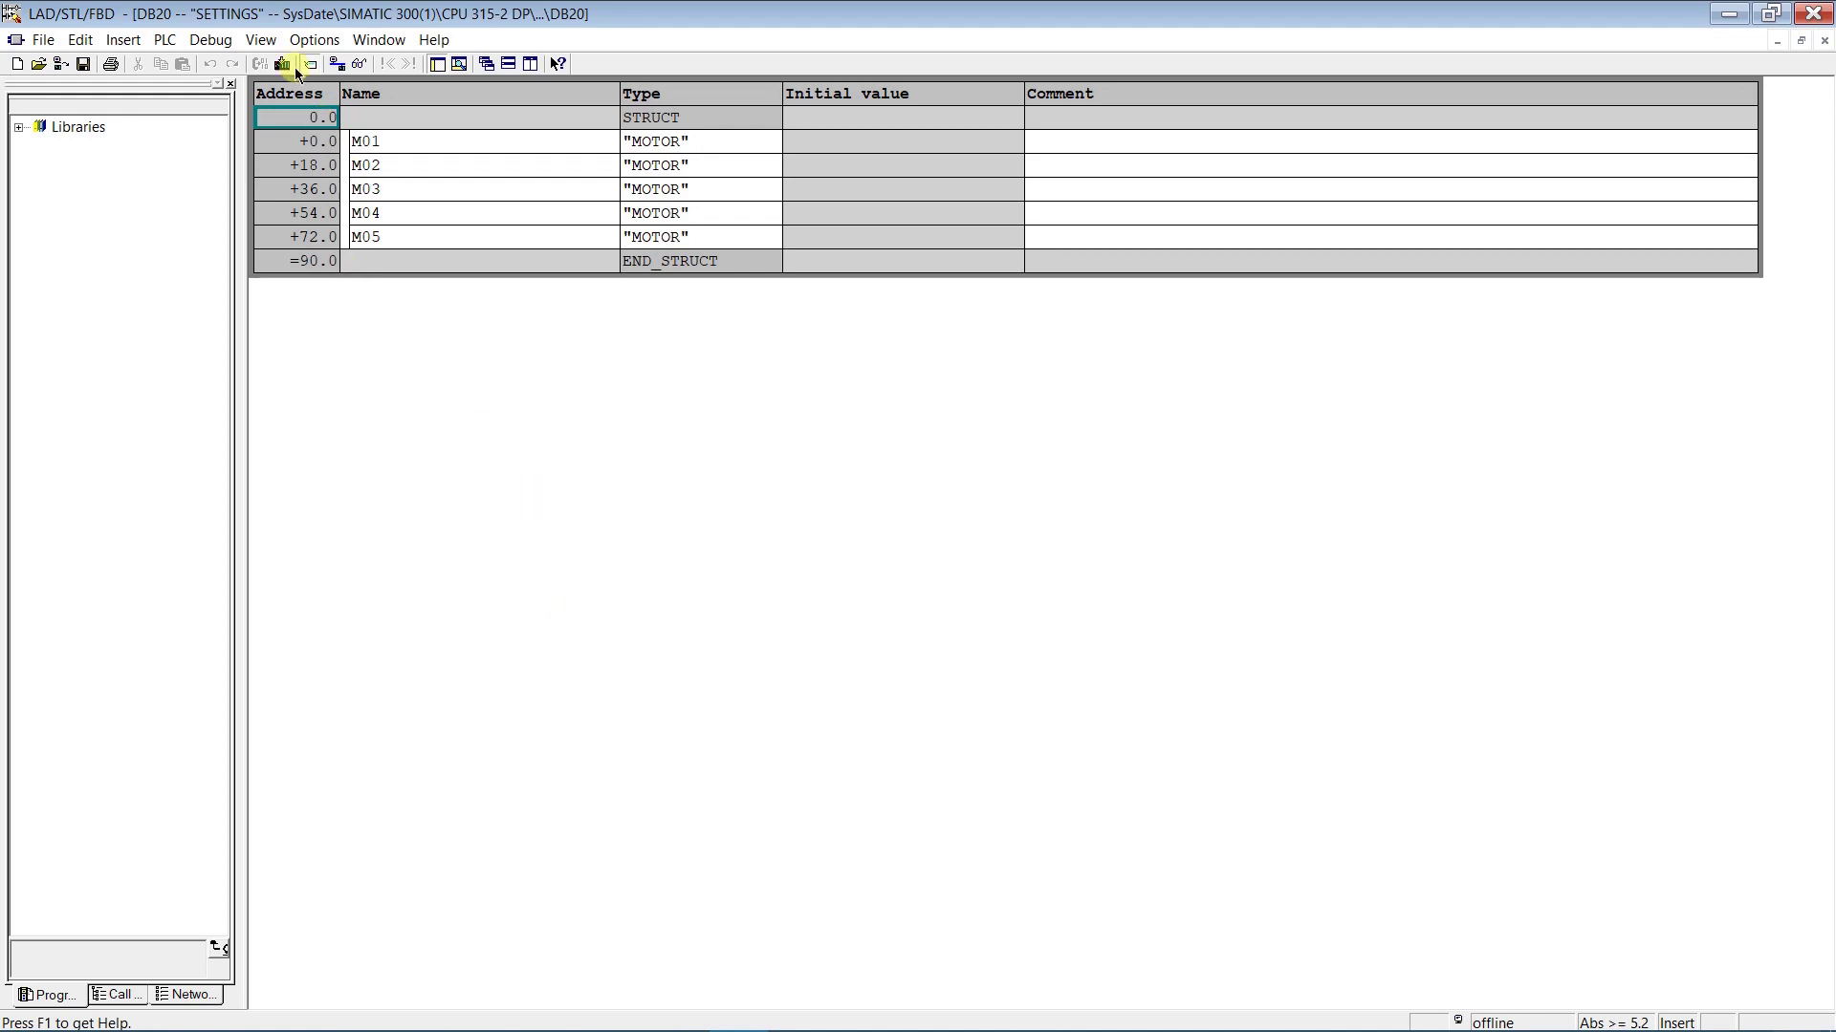
pyautogui.click(263, 40)
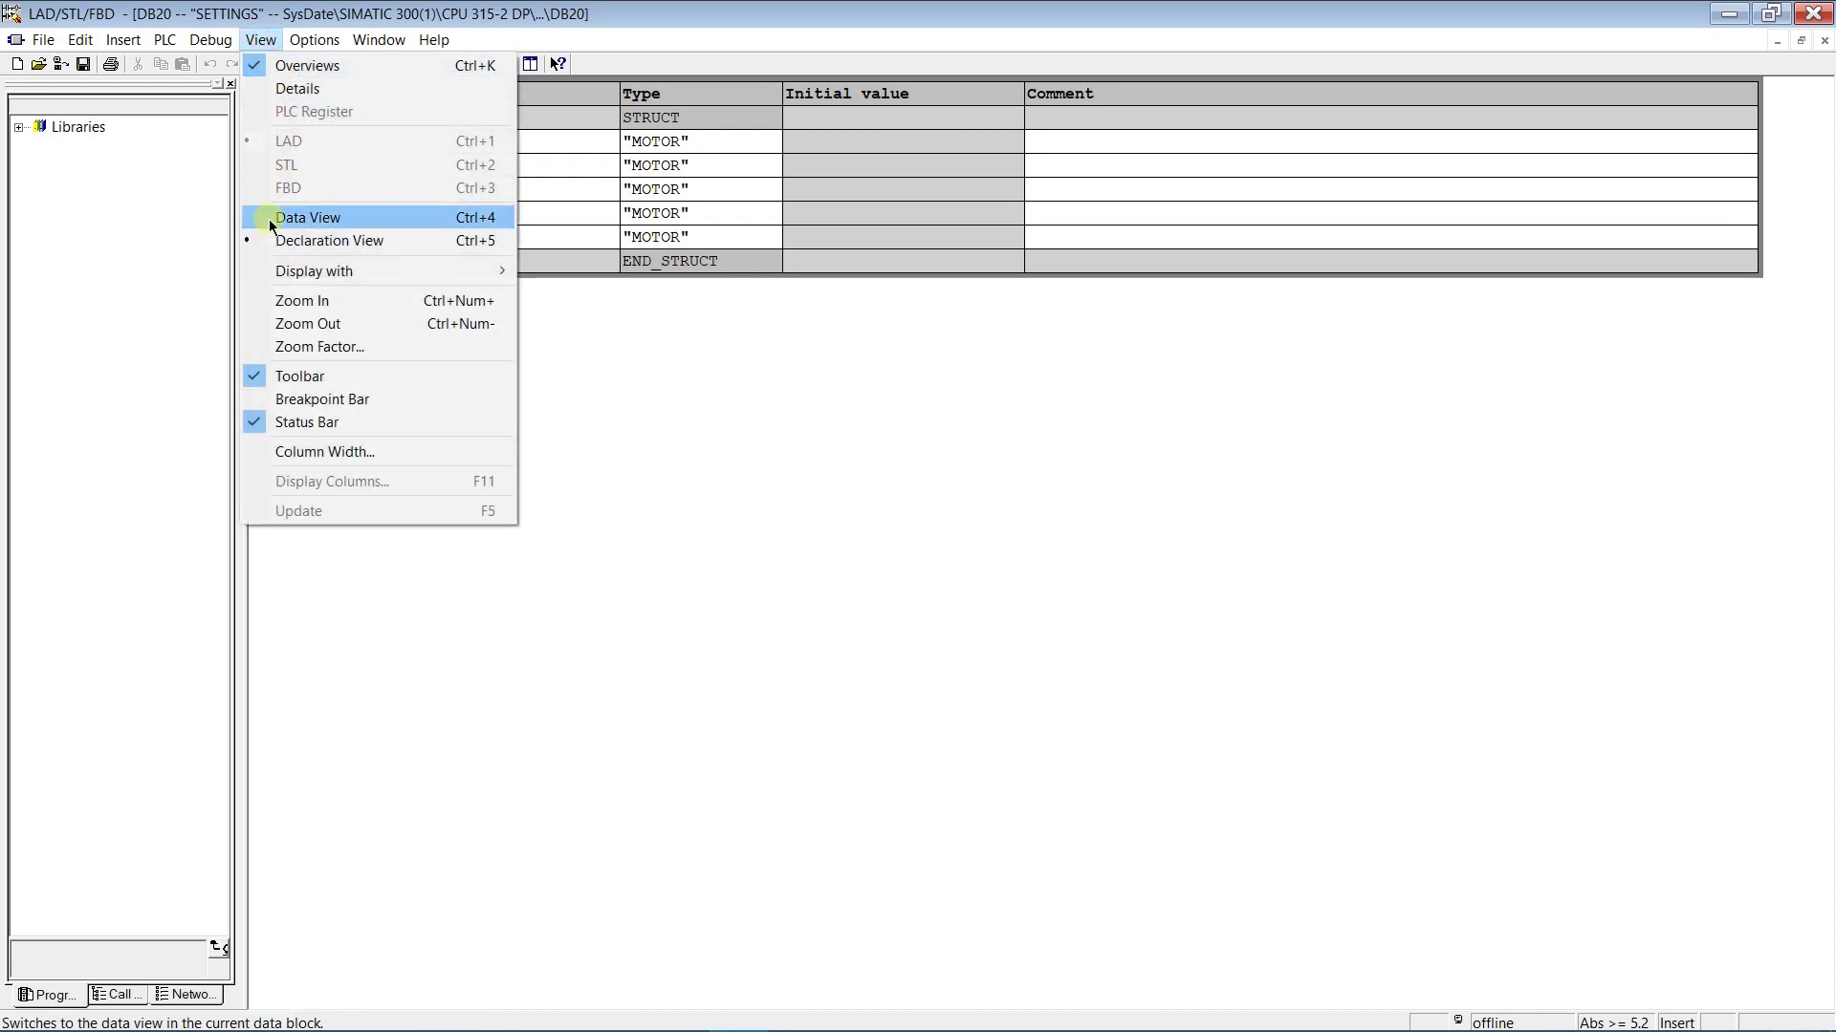
pyautogui.click(269, 220)
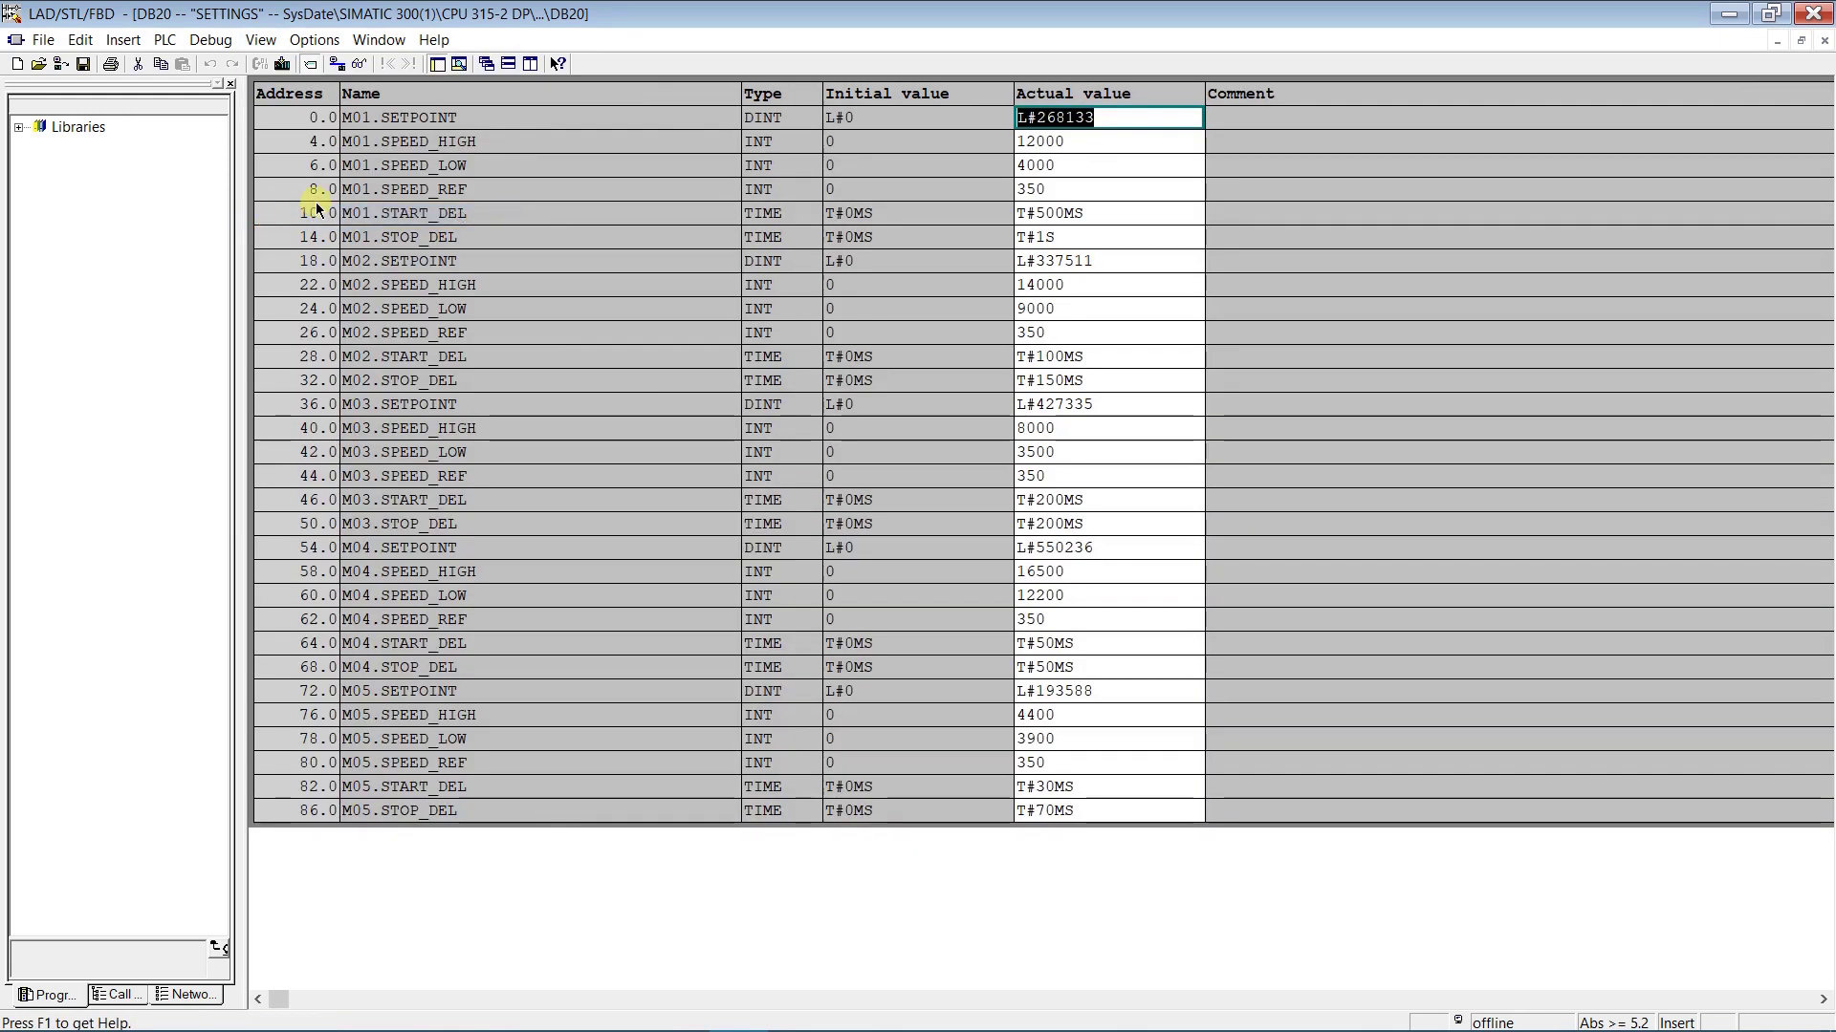
pyautogui.click(344, 67)
pyautogui.click(360, 67)
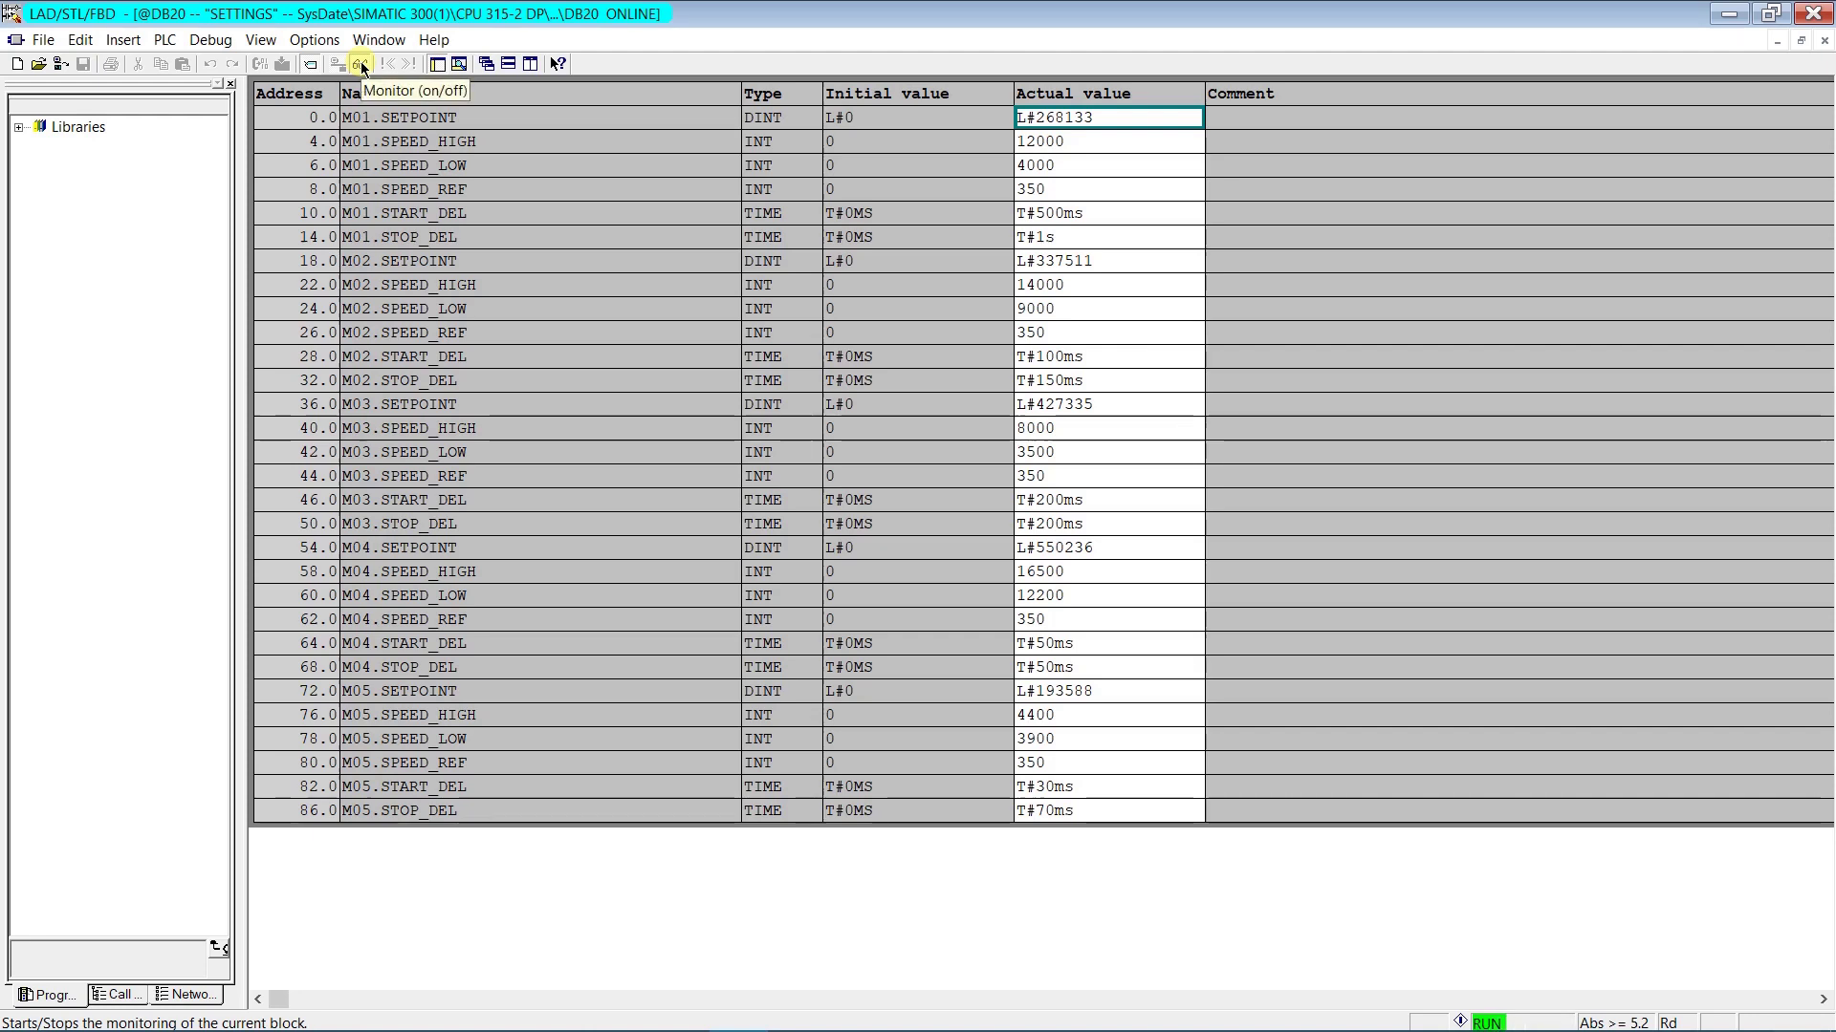
# Turn off monitoring, switch DB20 back to Declaration View, and close the block editor
pyautogui.click(361, 65)
pyautogui.click(260, 39)
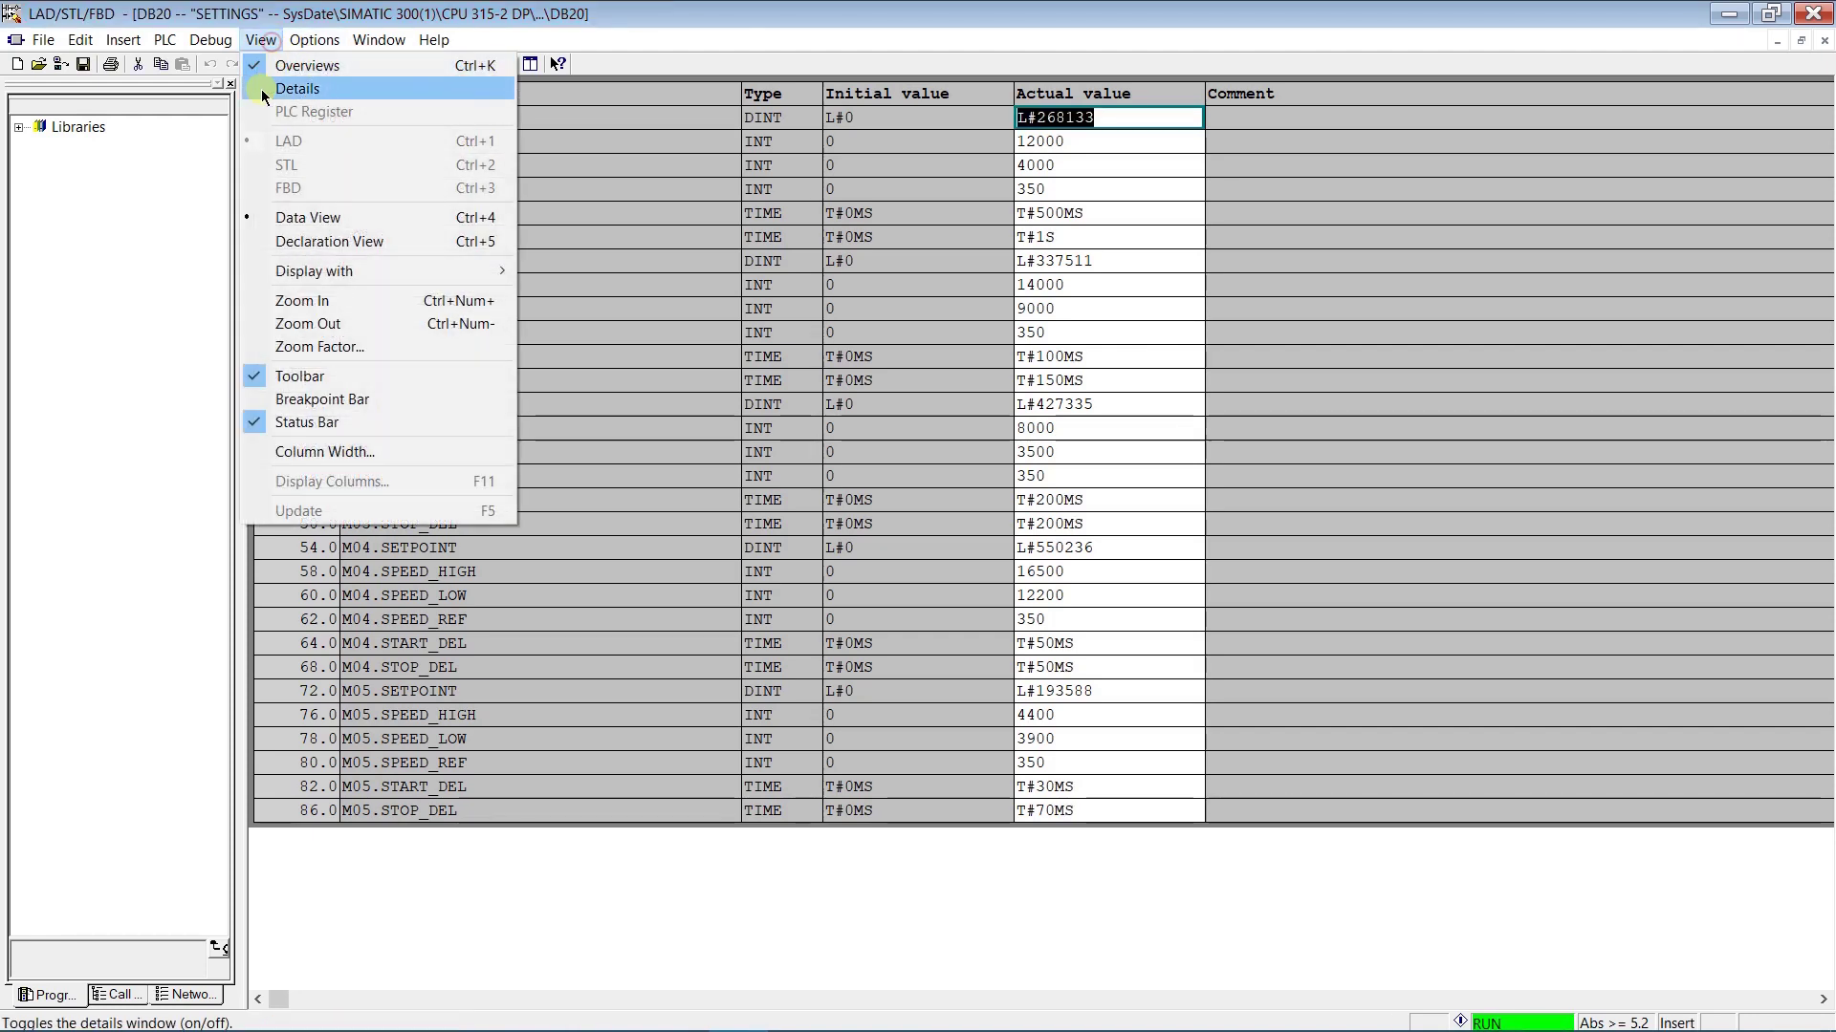
pyautogui.click(261, 243)
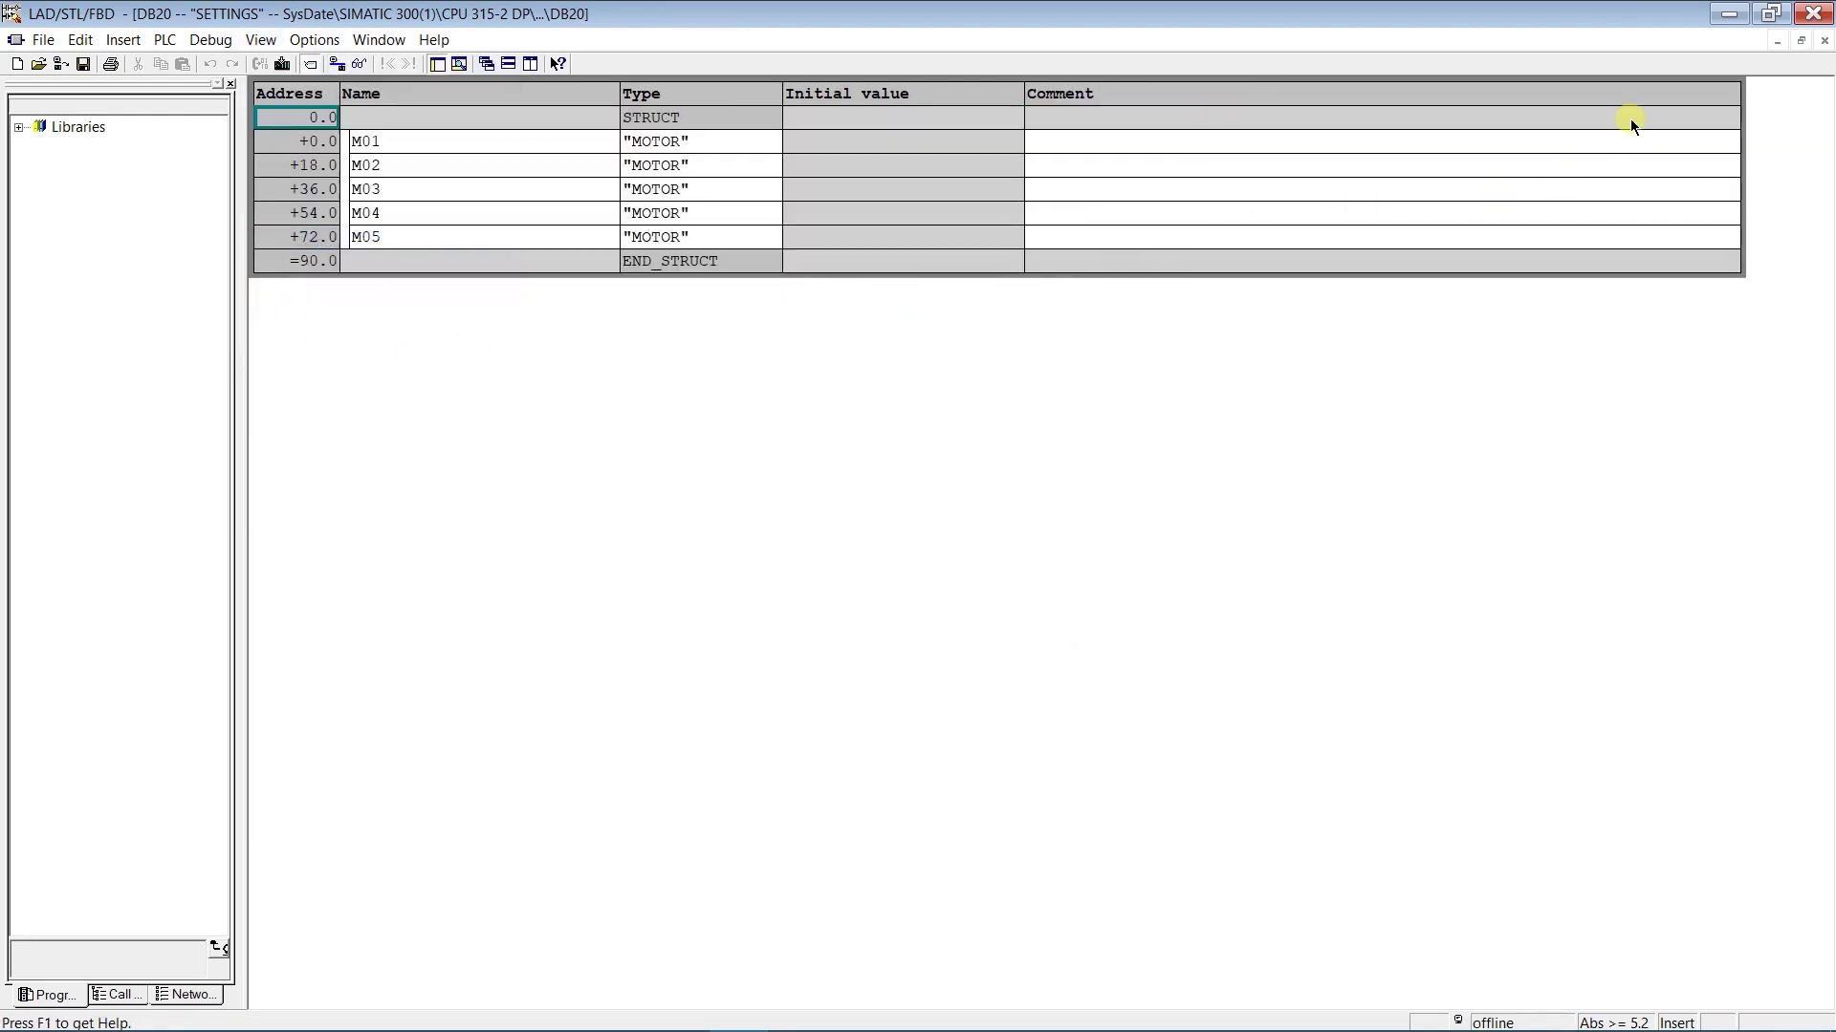
pyautogui.click(1813, 21)
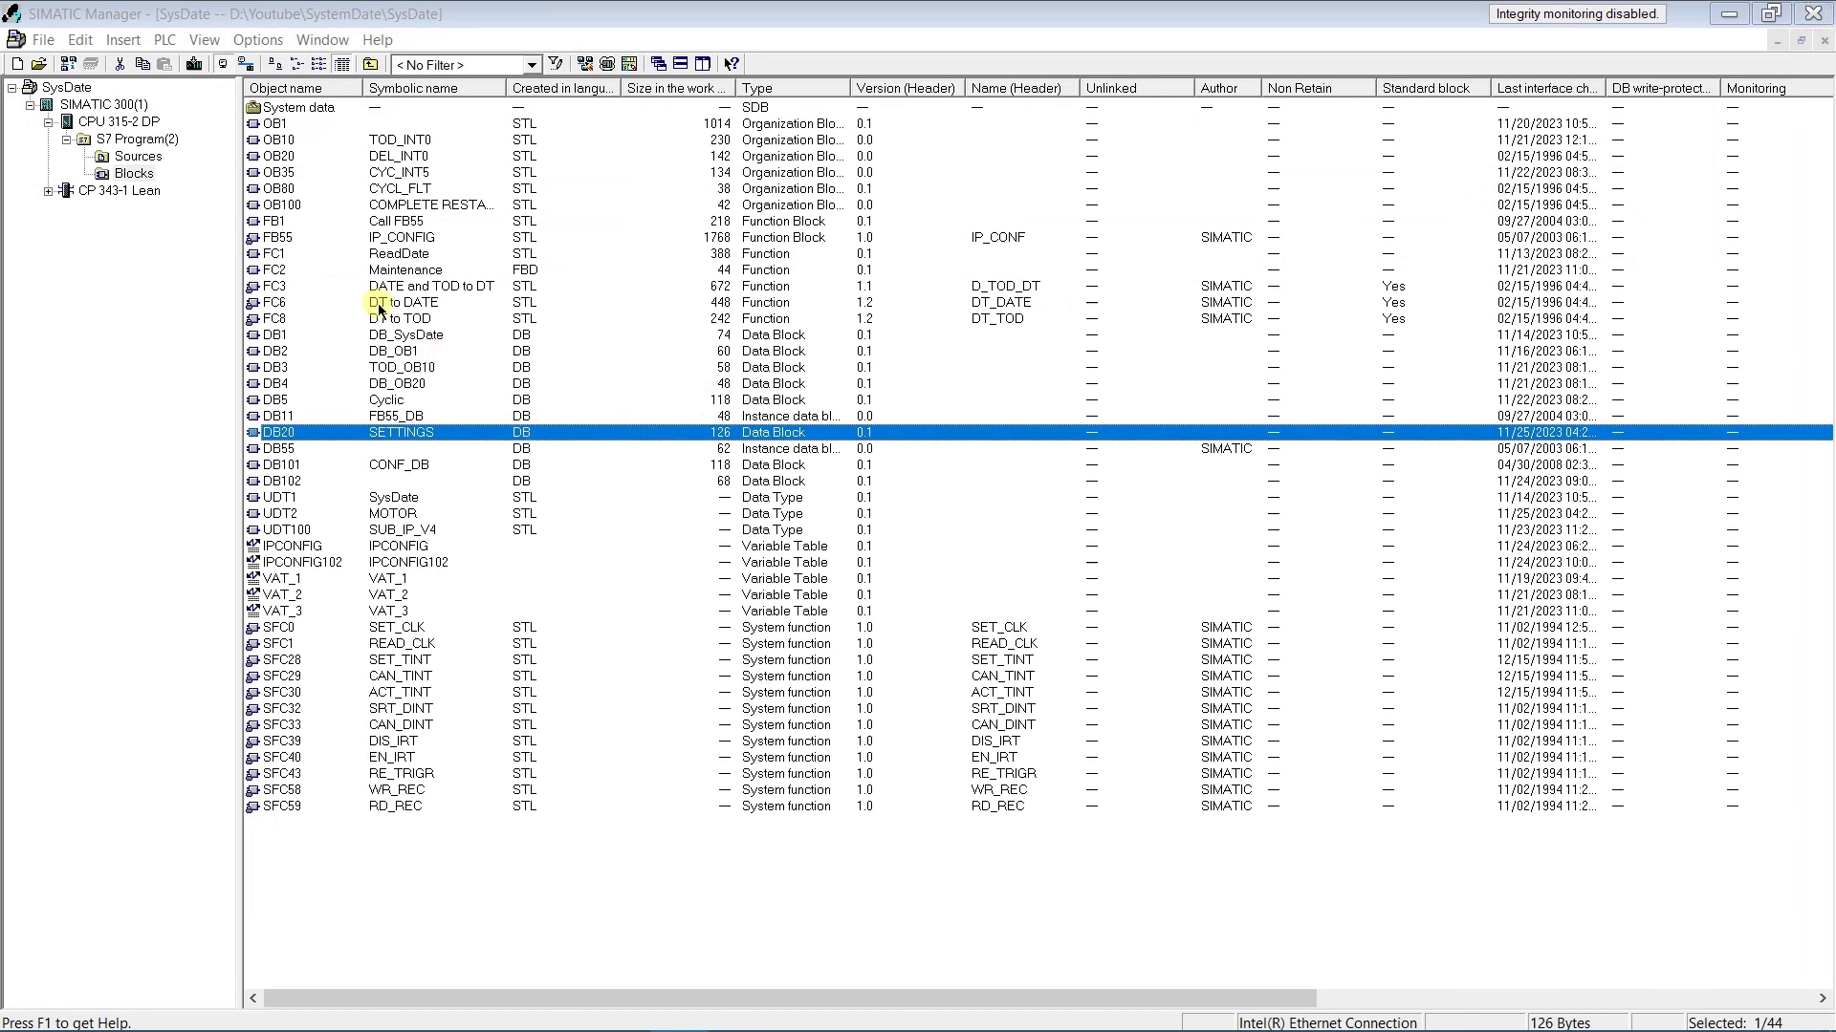
# Insert an S7 program into the SysDate project and rename it 'S7 Program(Backup)'
pyautogui.click(67, 90)
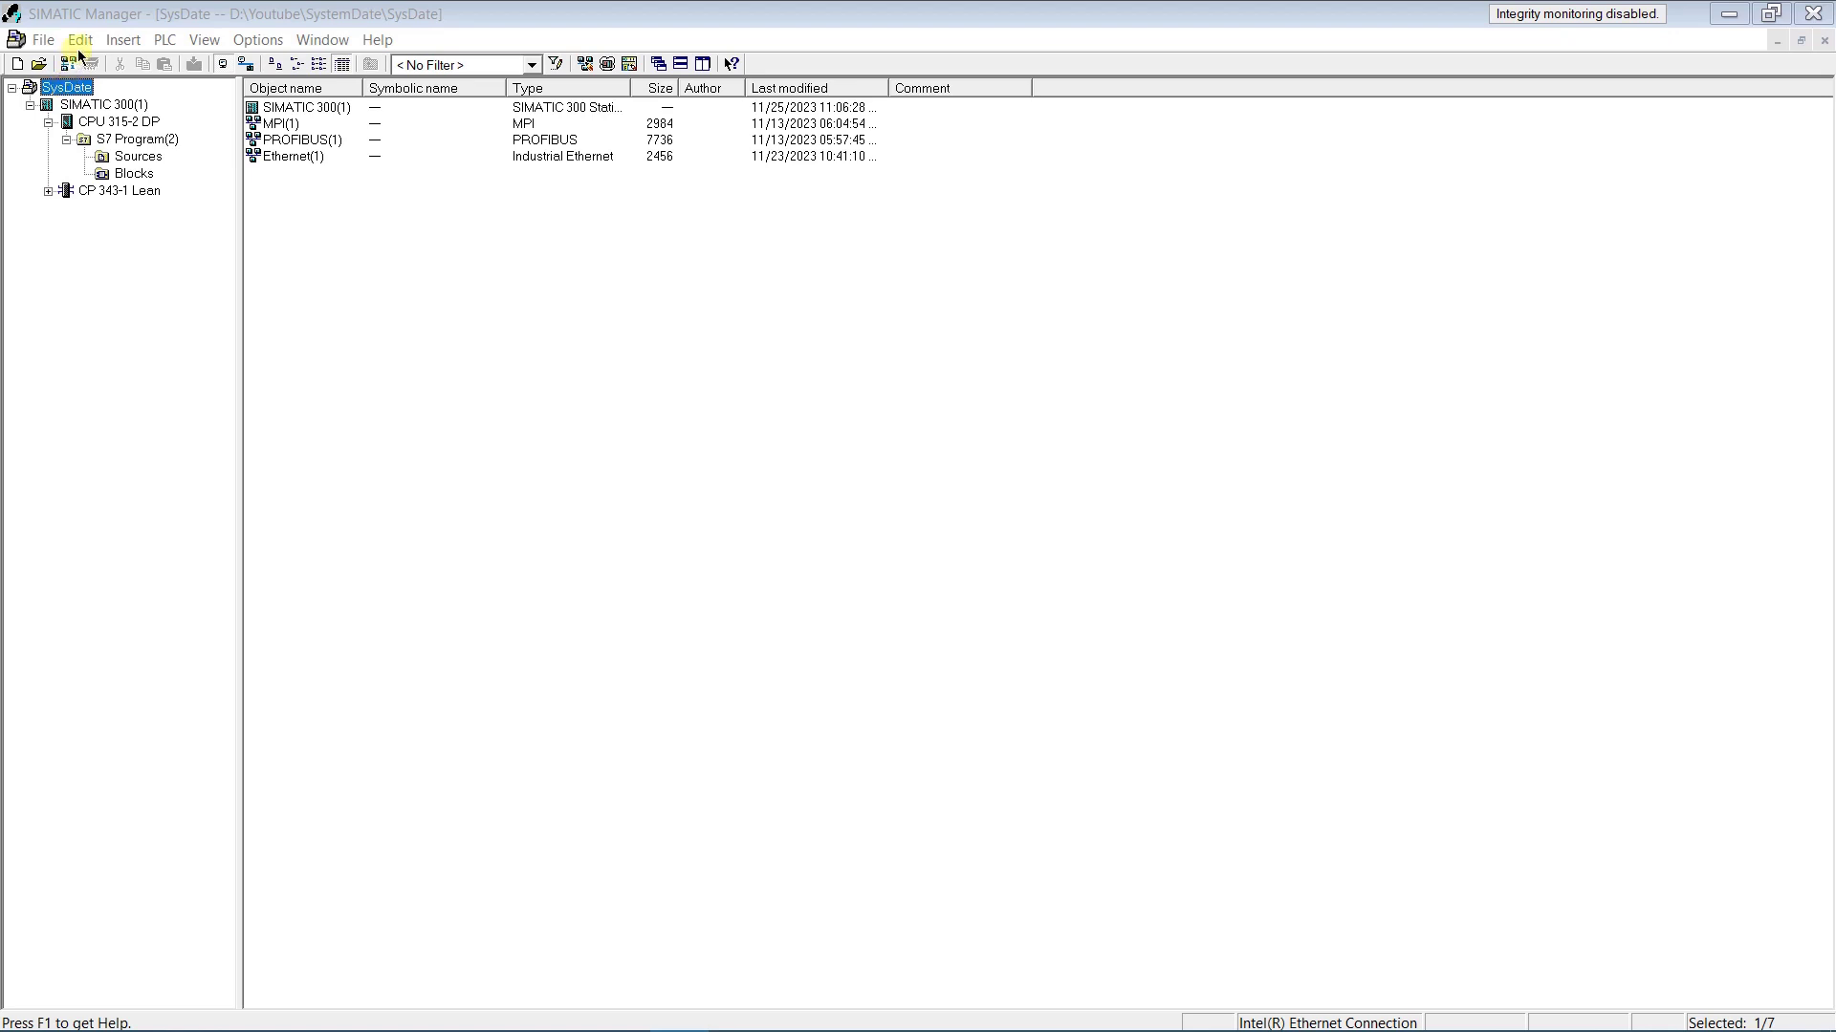
pyautogui.click(123, 40)
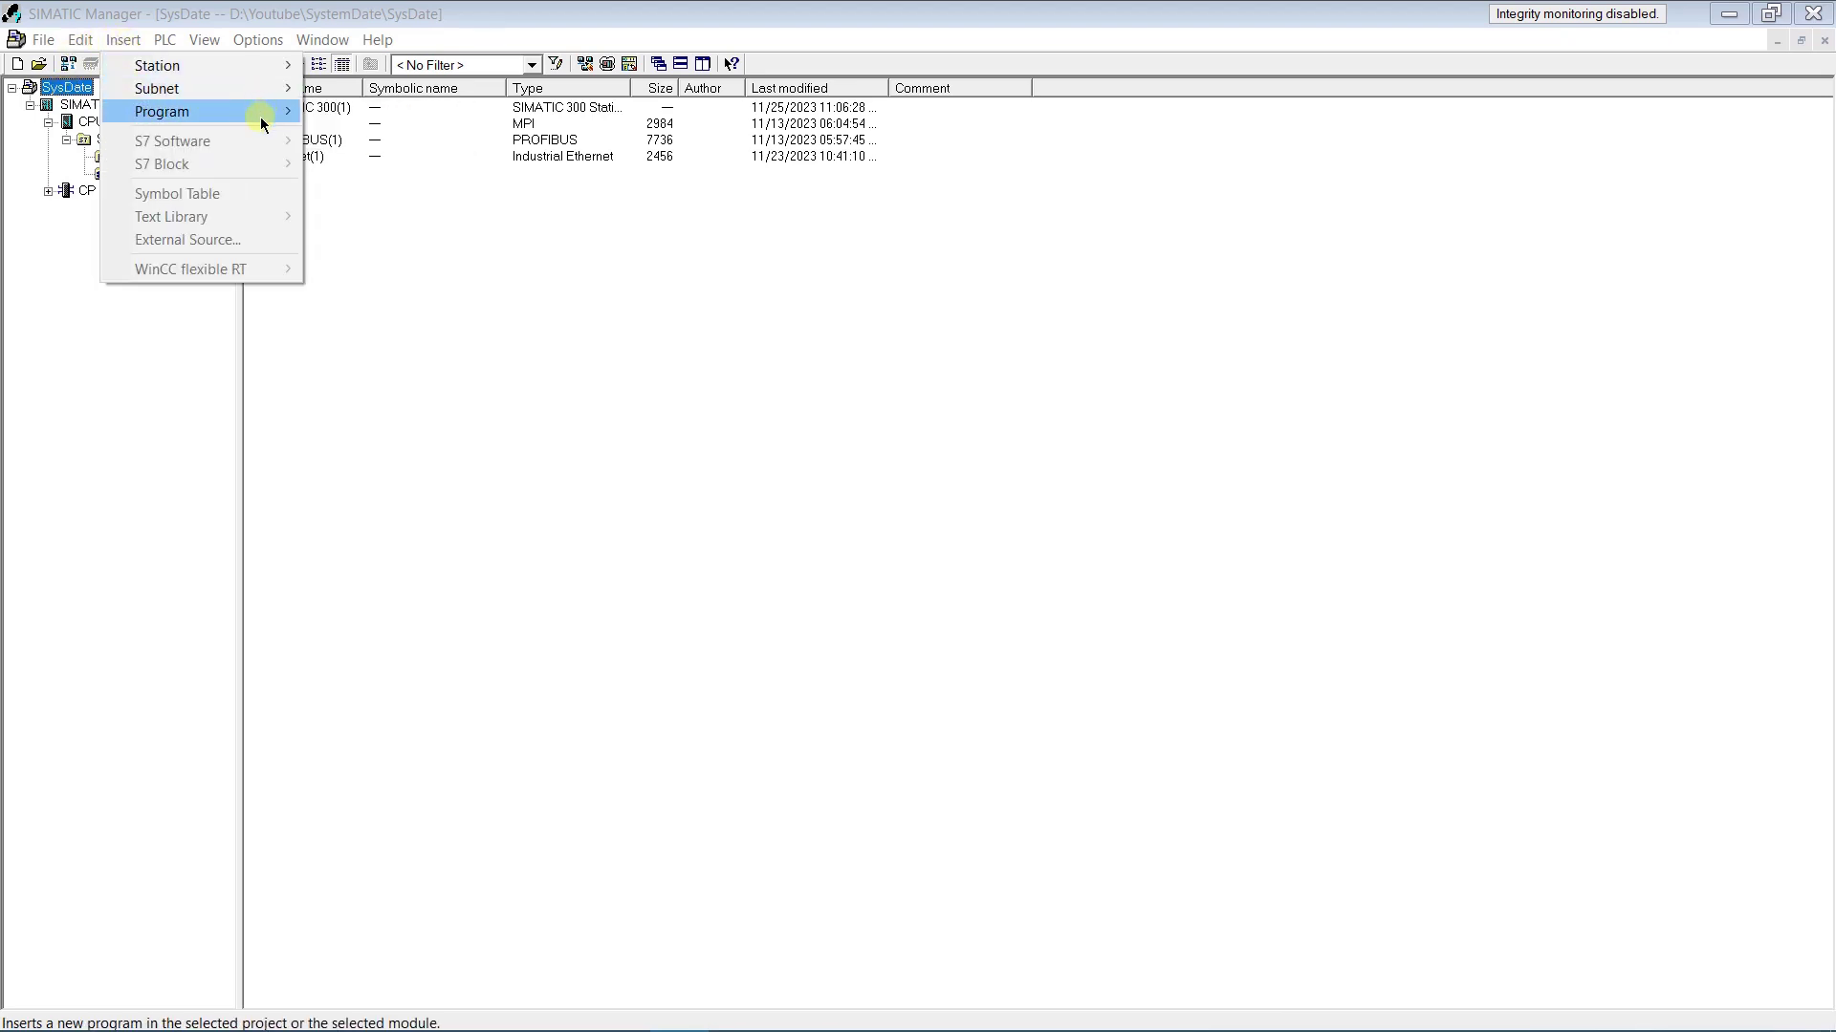
pyautogui.click(358, 111)
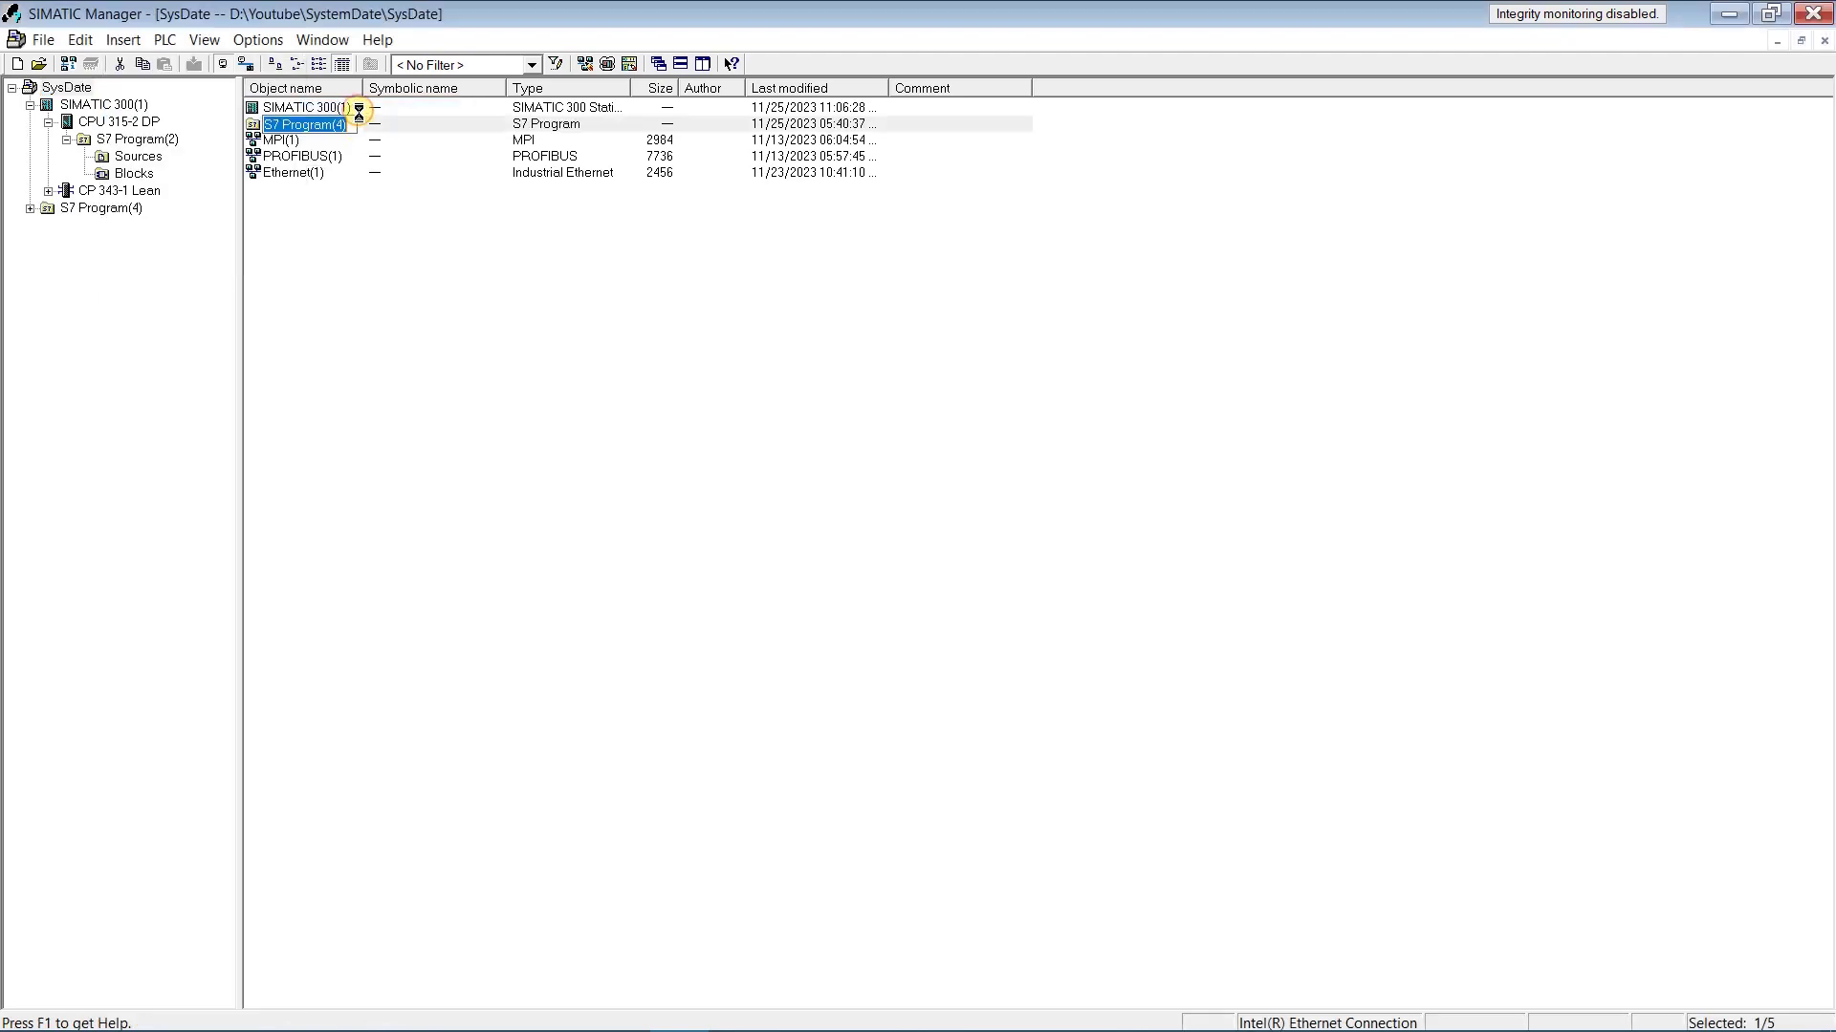
pyautogui.click(348, 124)
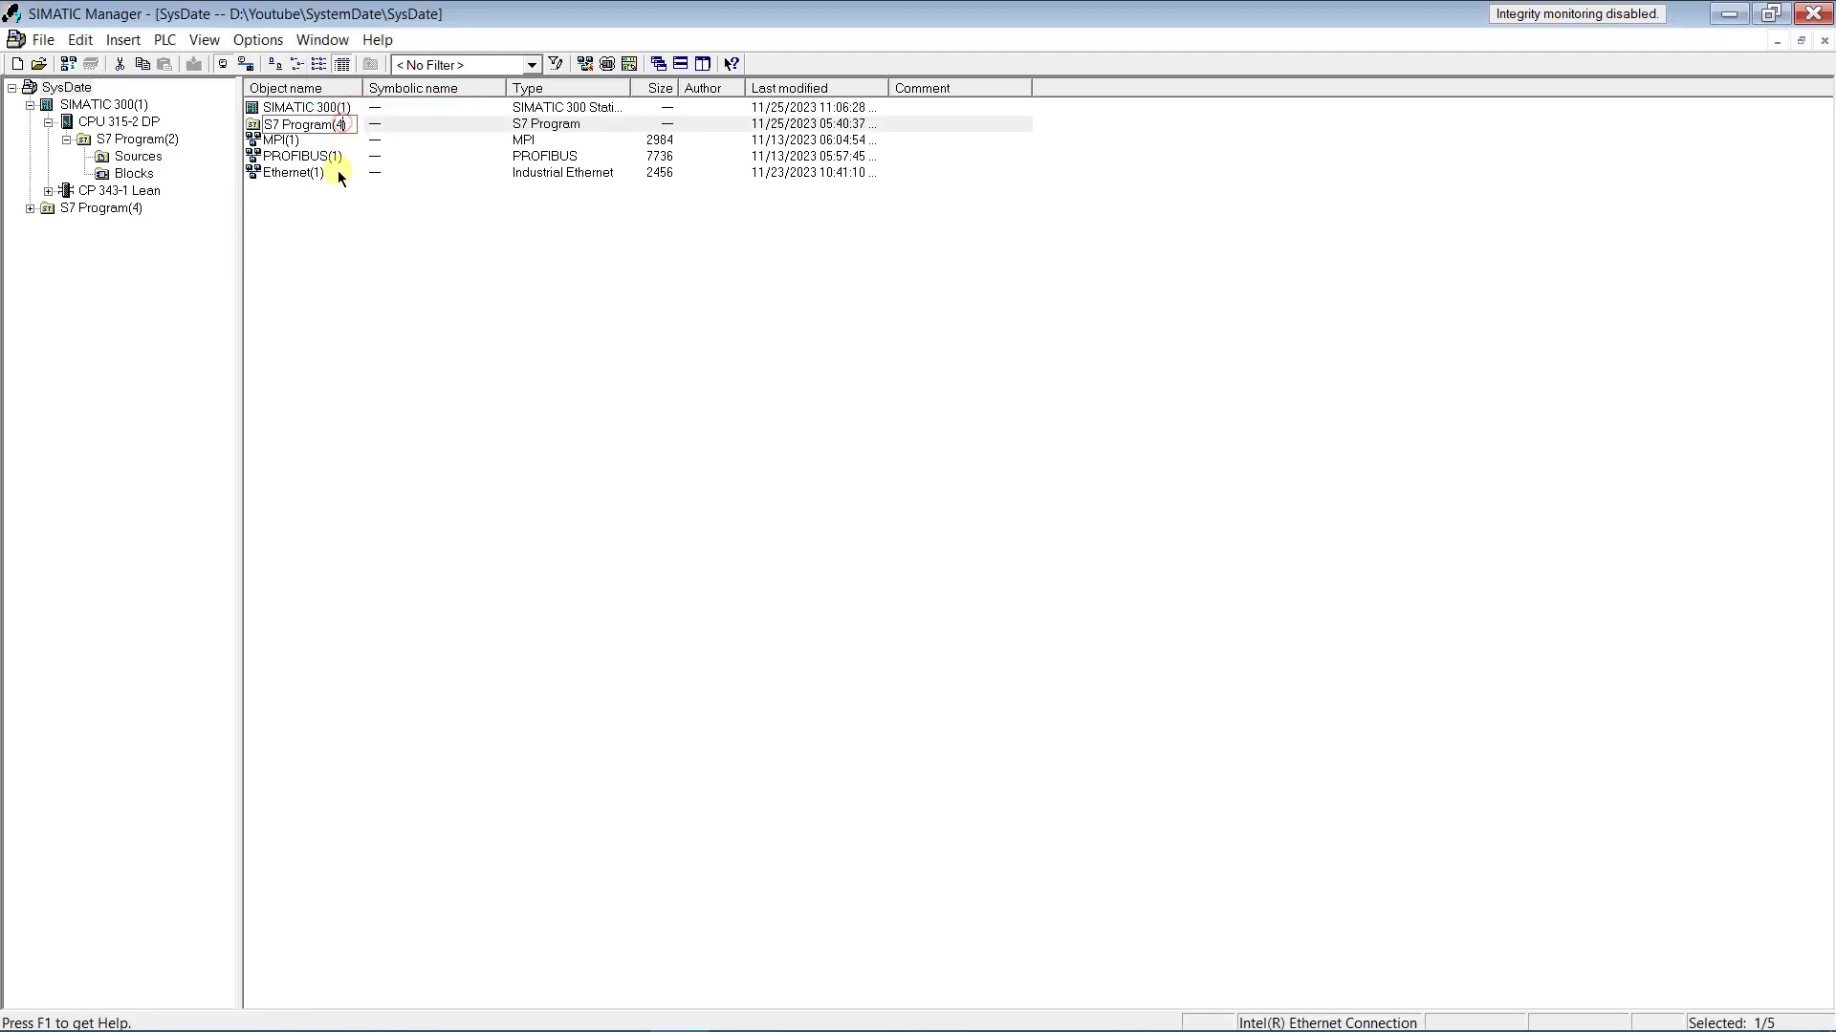
pyautogui.press('BackSpace')
pyautogui.write('Backup')
pyautogui.press('Return')
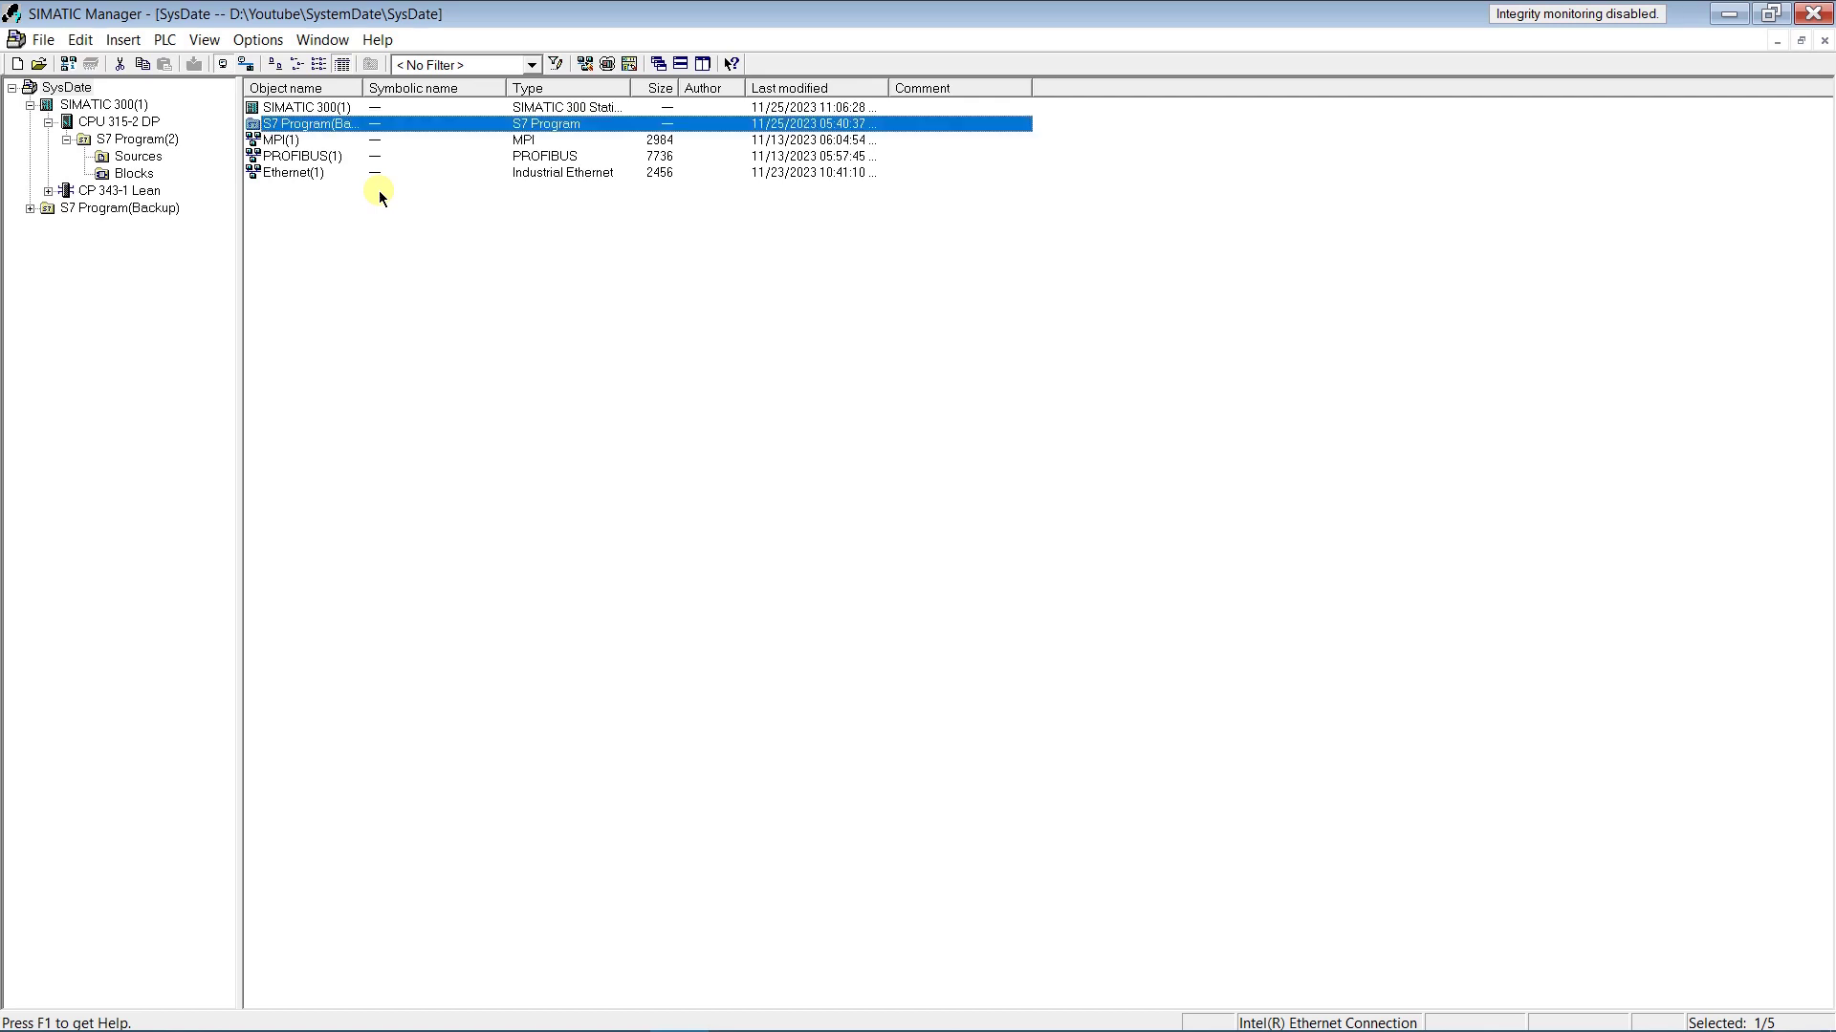
# Delete the default OB1 from the Blocks folder of S7 Program(Backup)
pyautogui.click(30, 208)
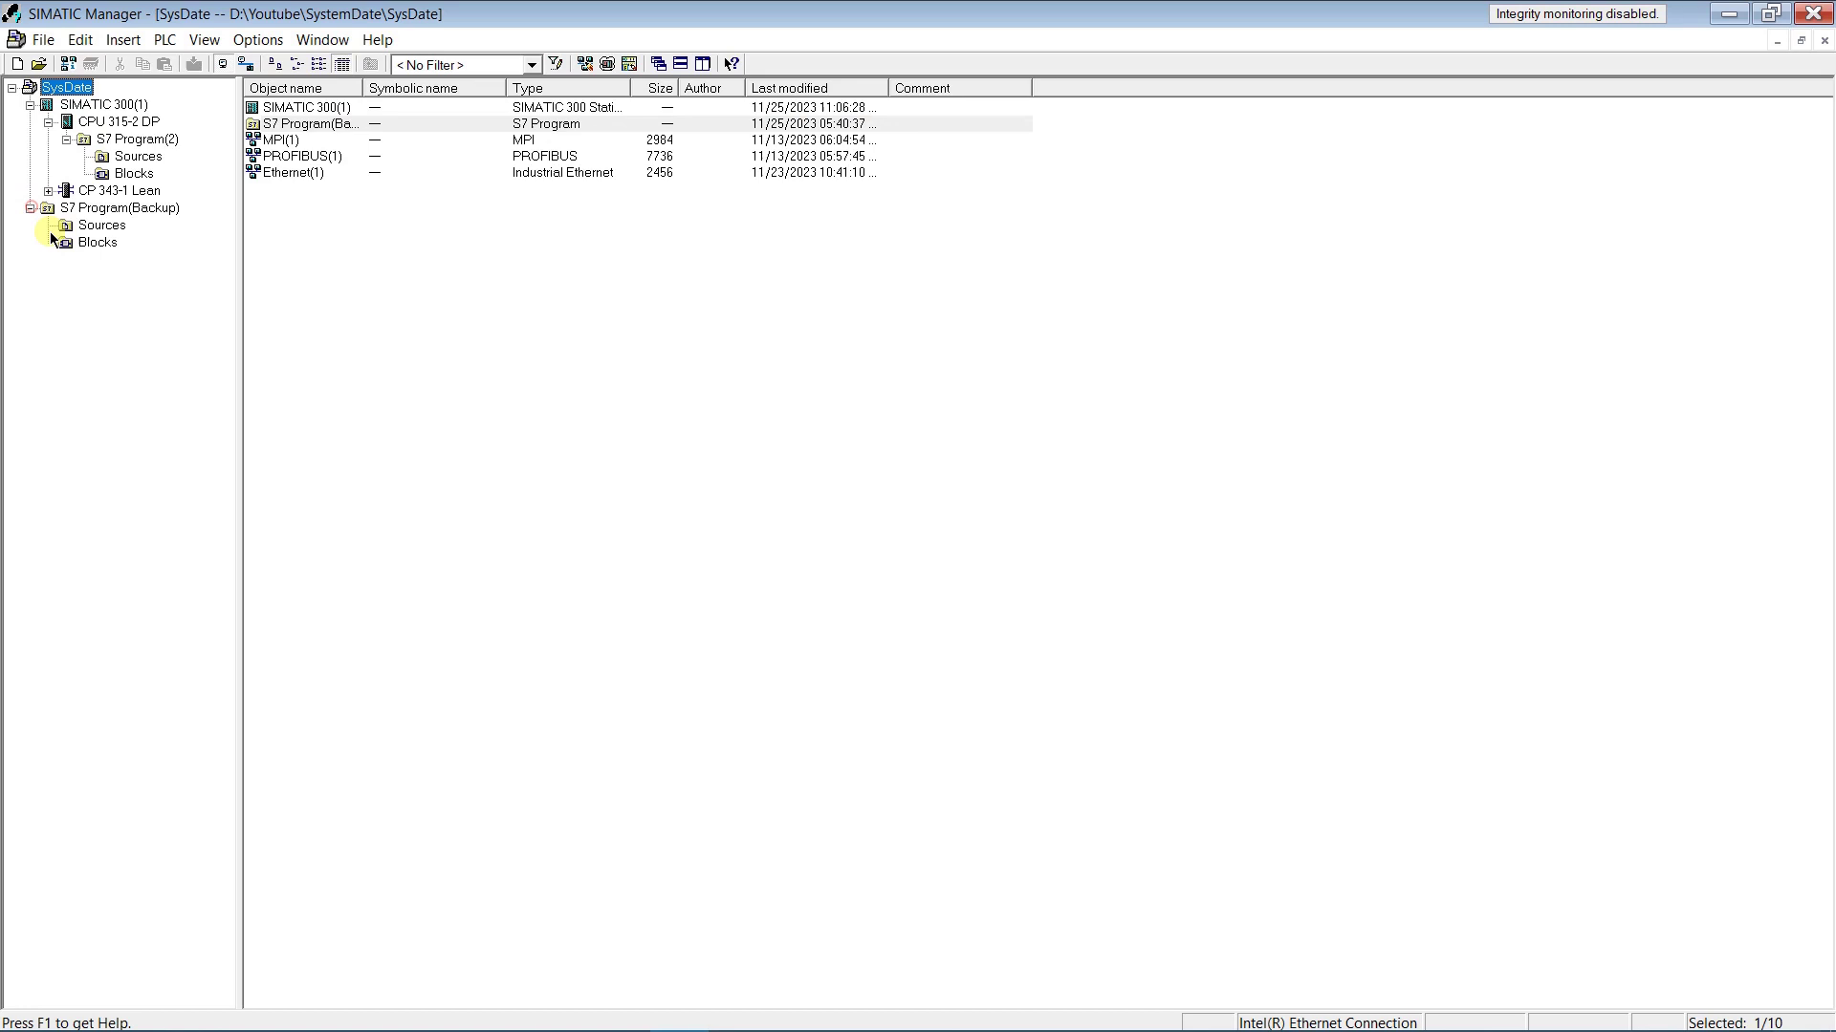
pyautogui.click(71, 243)
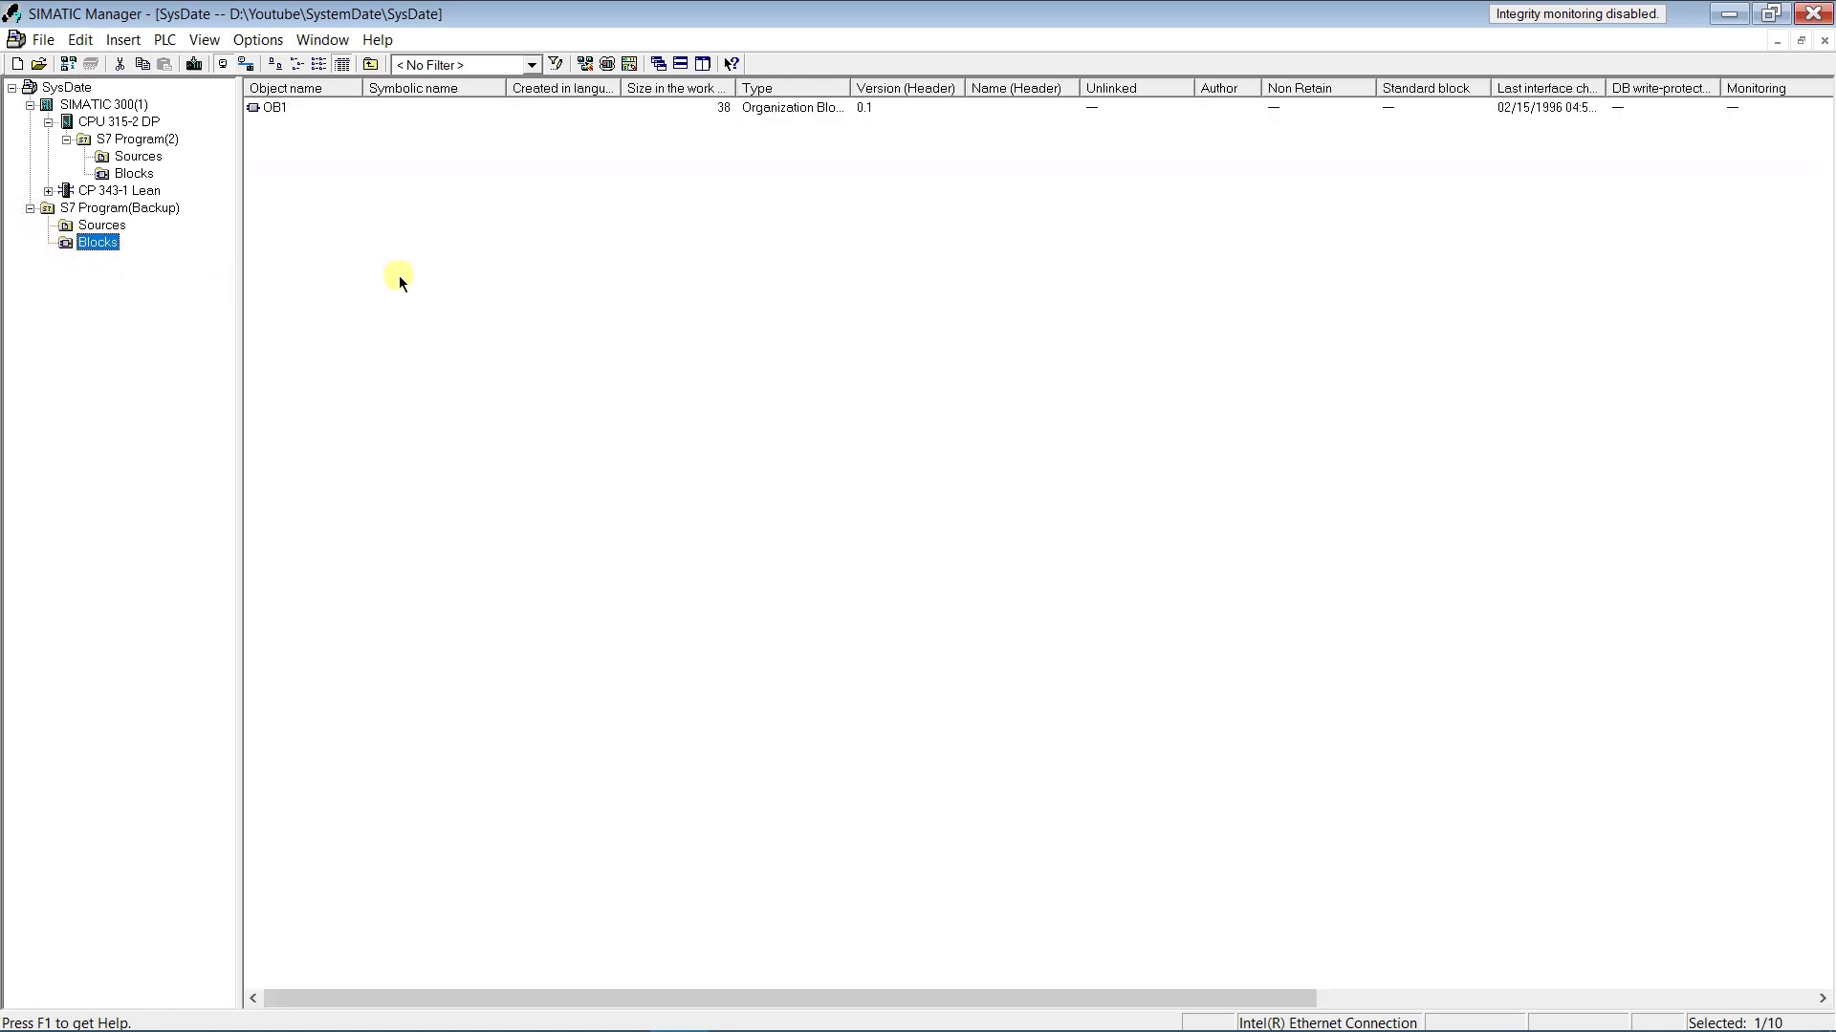
pyautogui.click(254, 107)
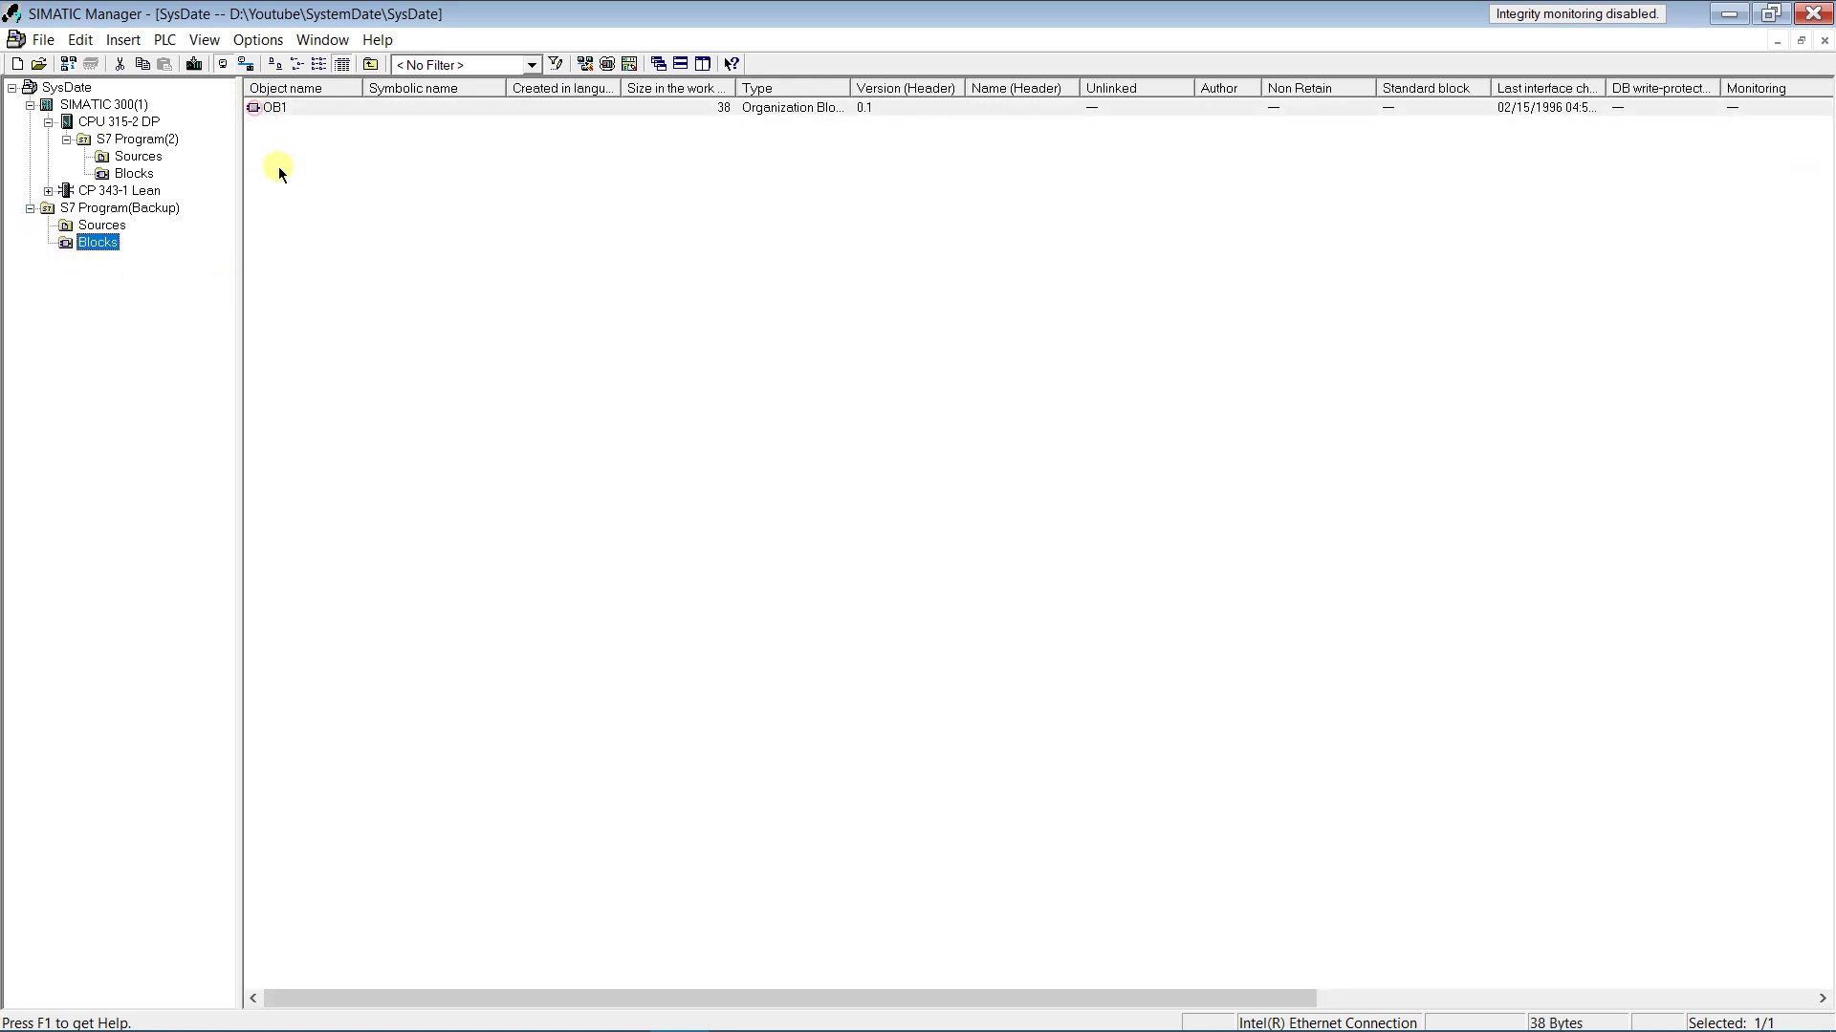
pyautogui.press('Delete')
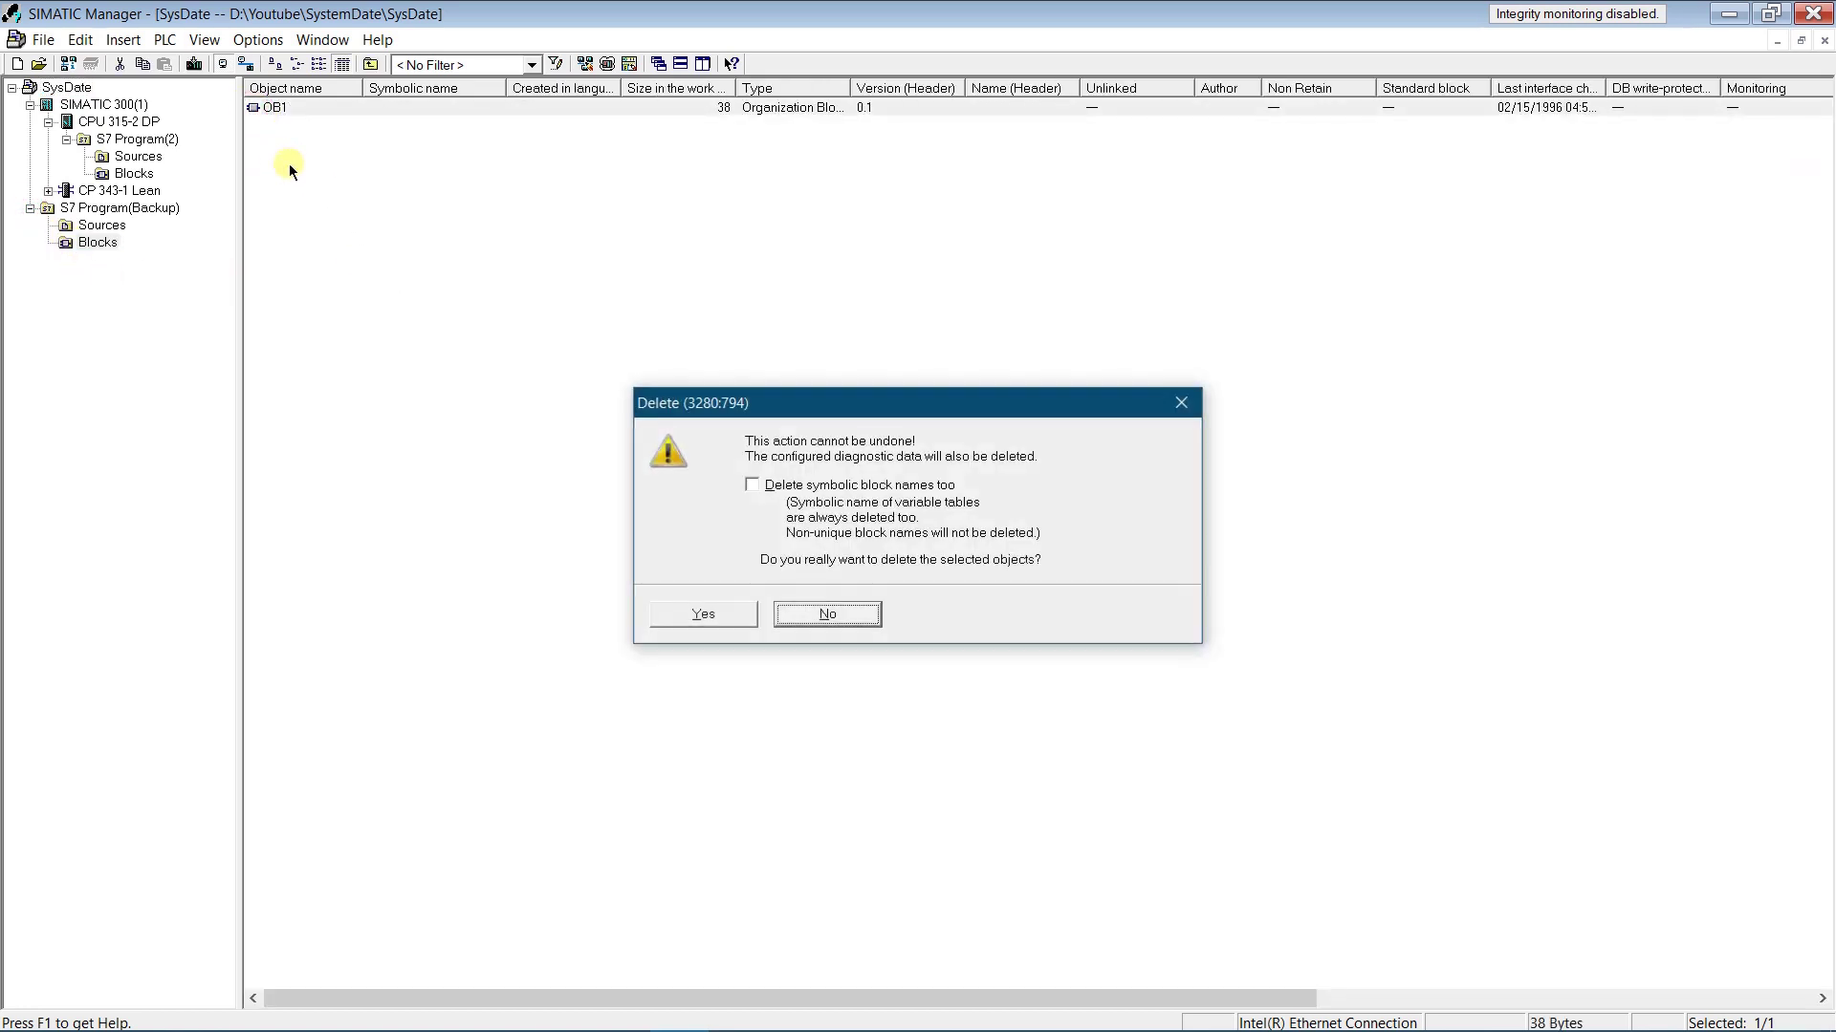
pyautogui.click(673, 627)
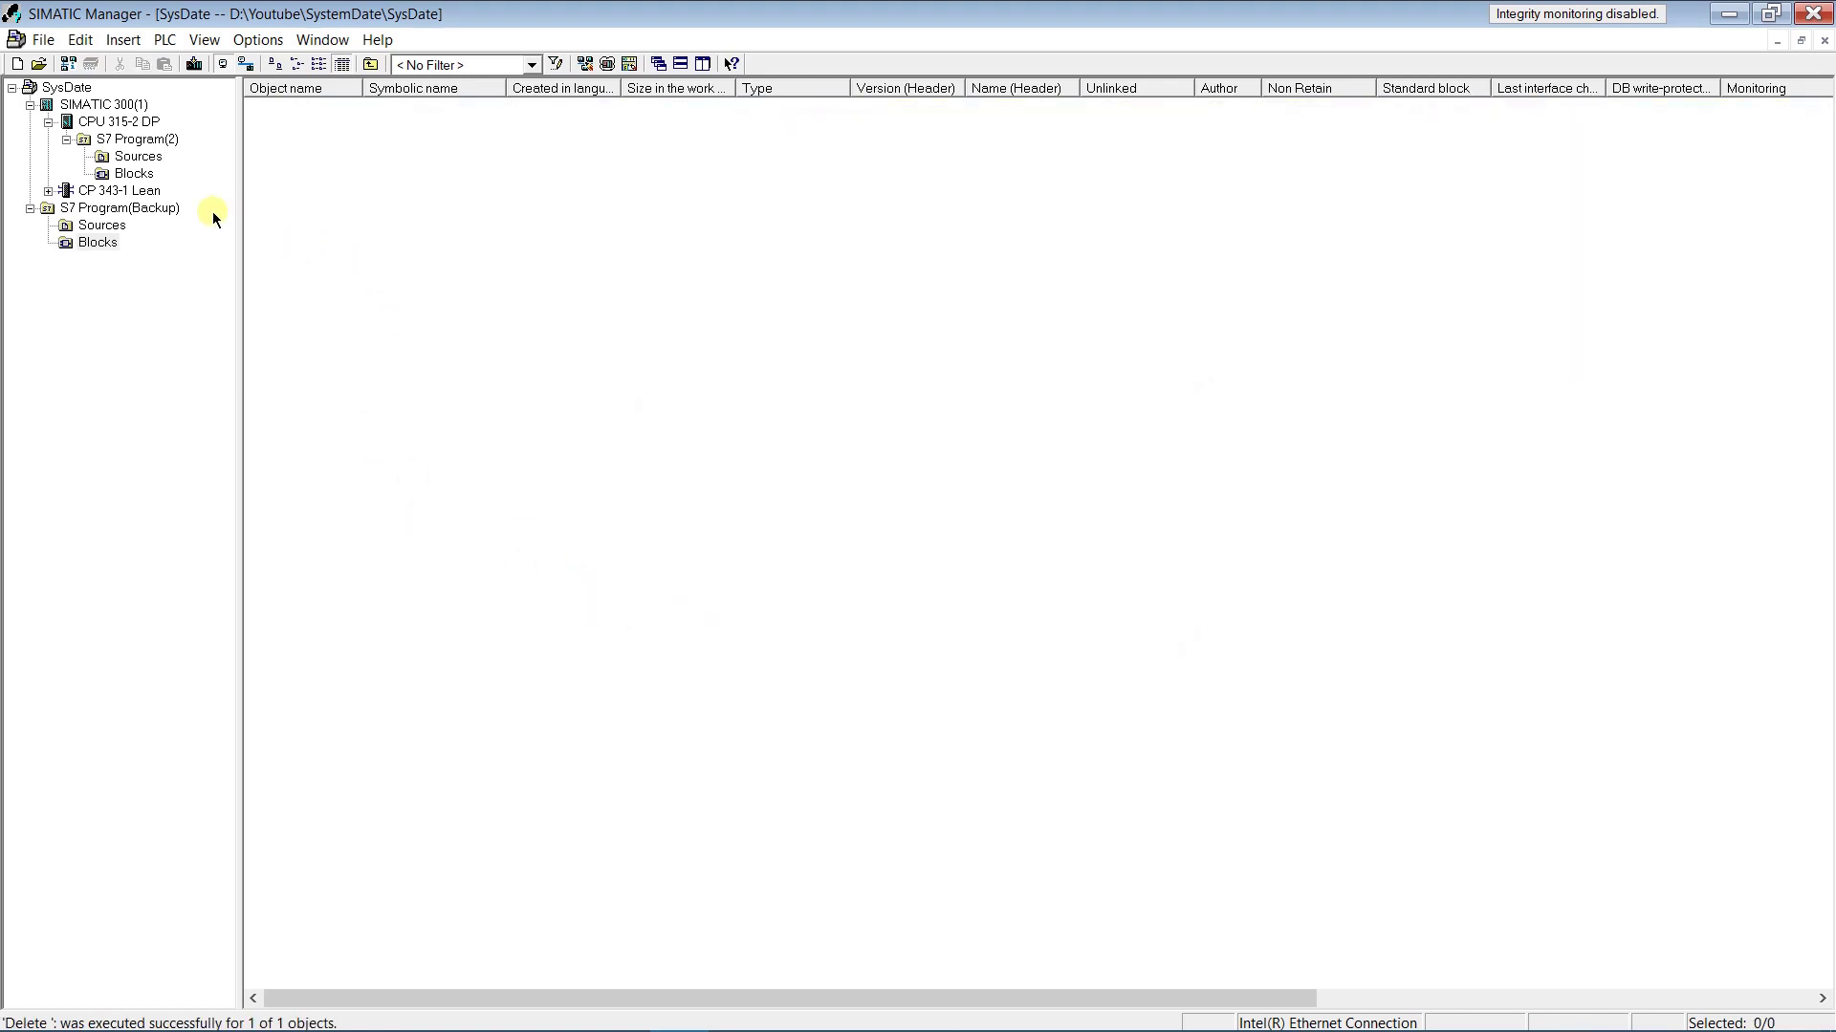
# Open the CPU's online block list and copy the DB20 SETTINGS data block
pyautogui.click(135, 176)
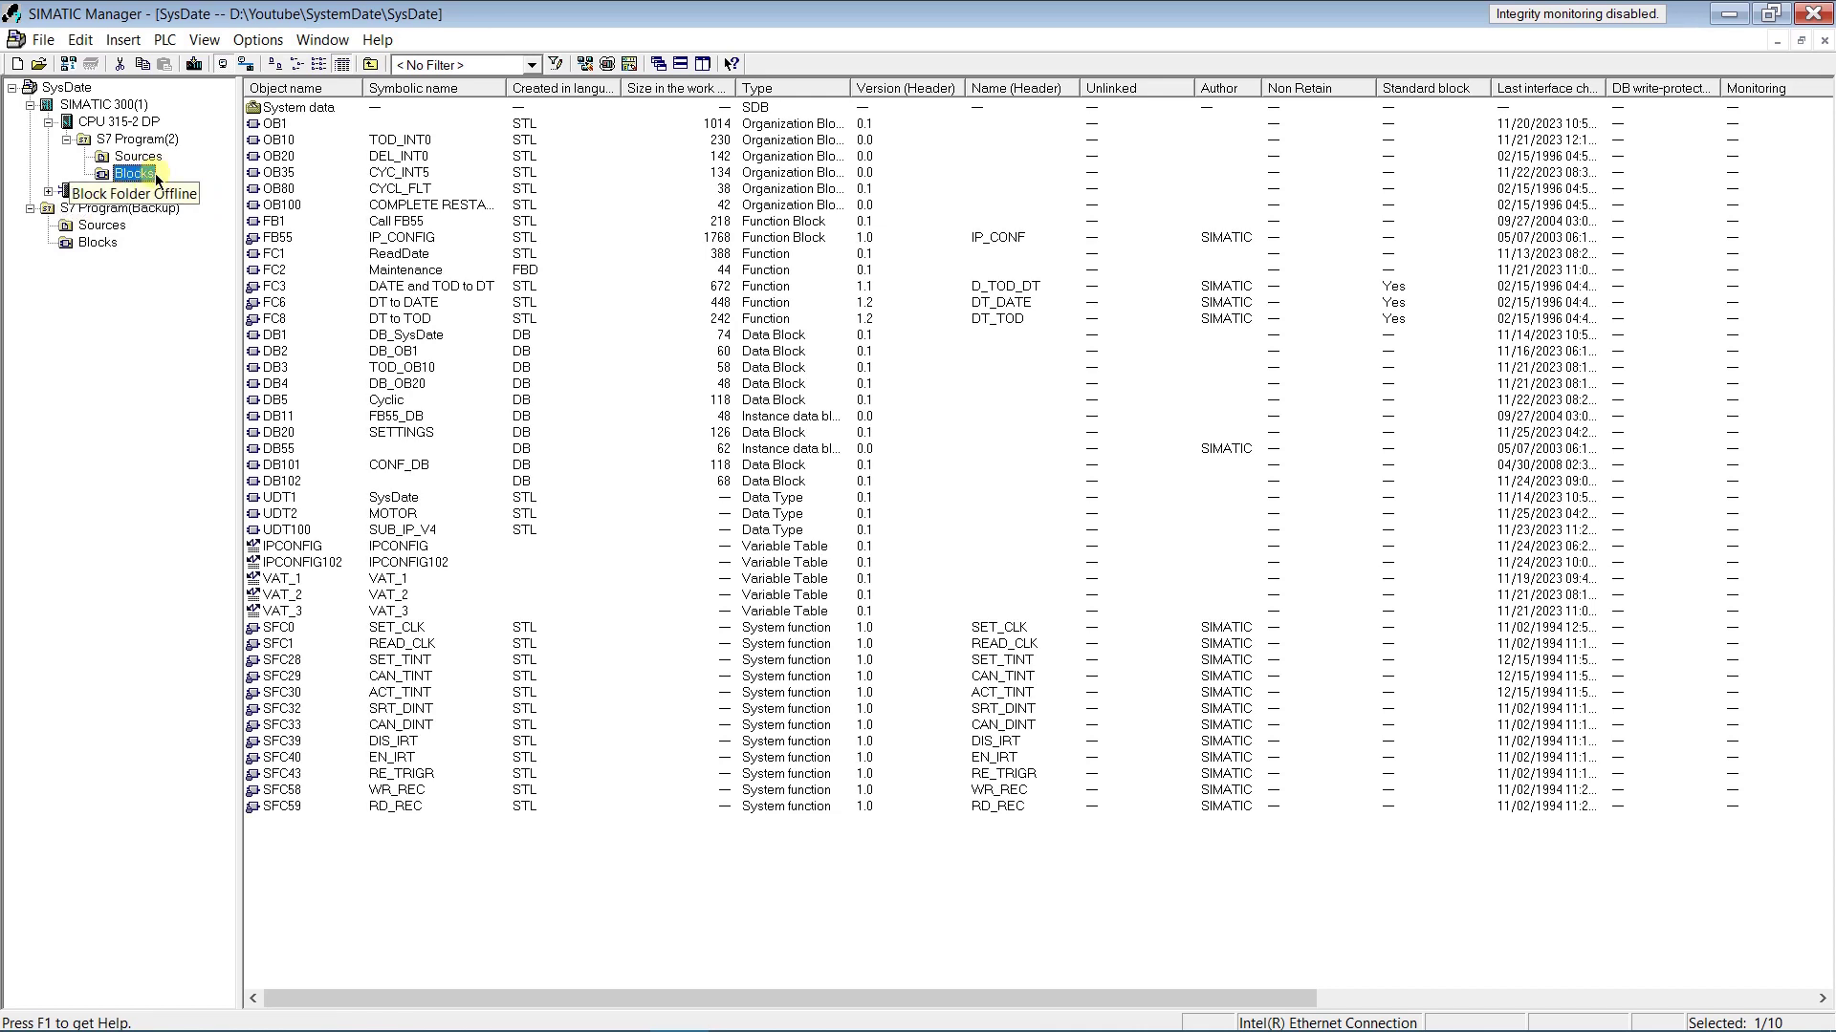
pyautogui.click(247, 65)
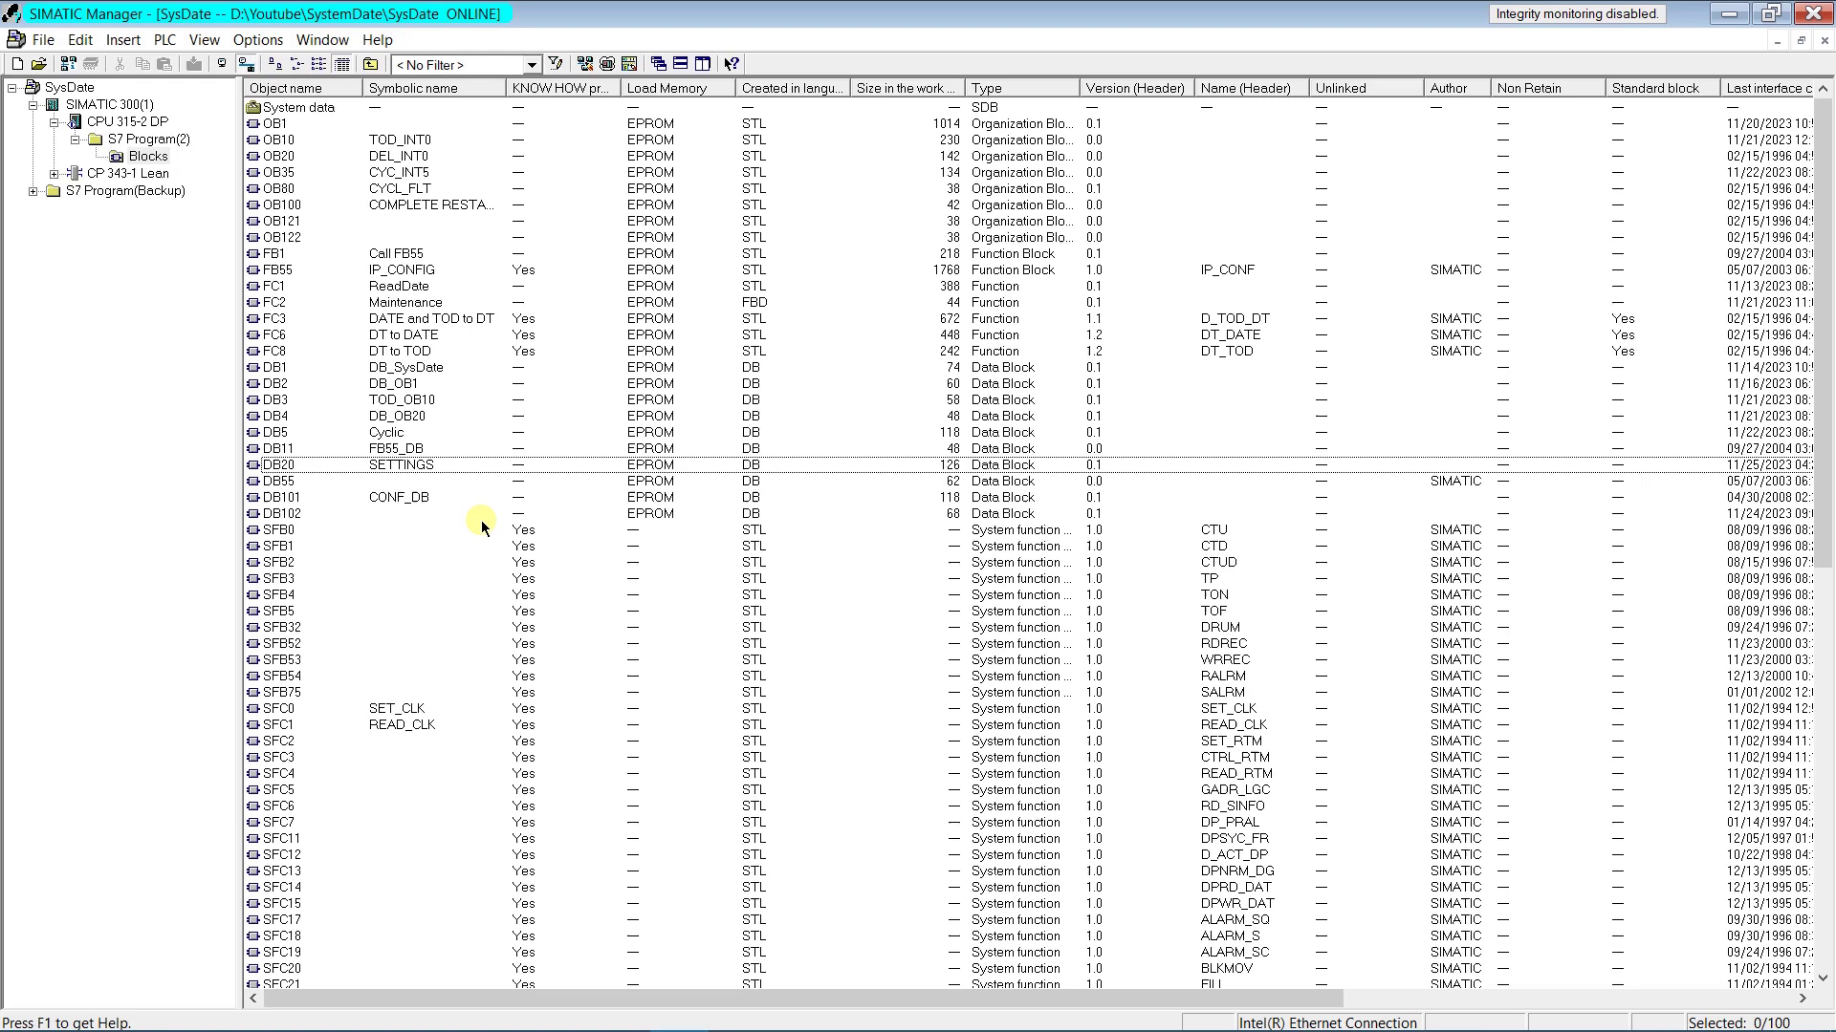
pyautogui.scroll(-15, 483, 524)
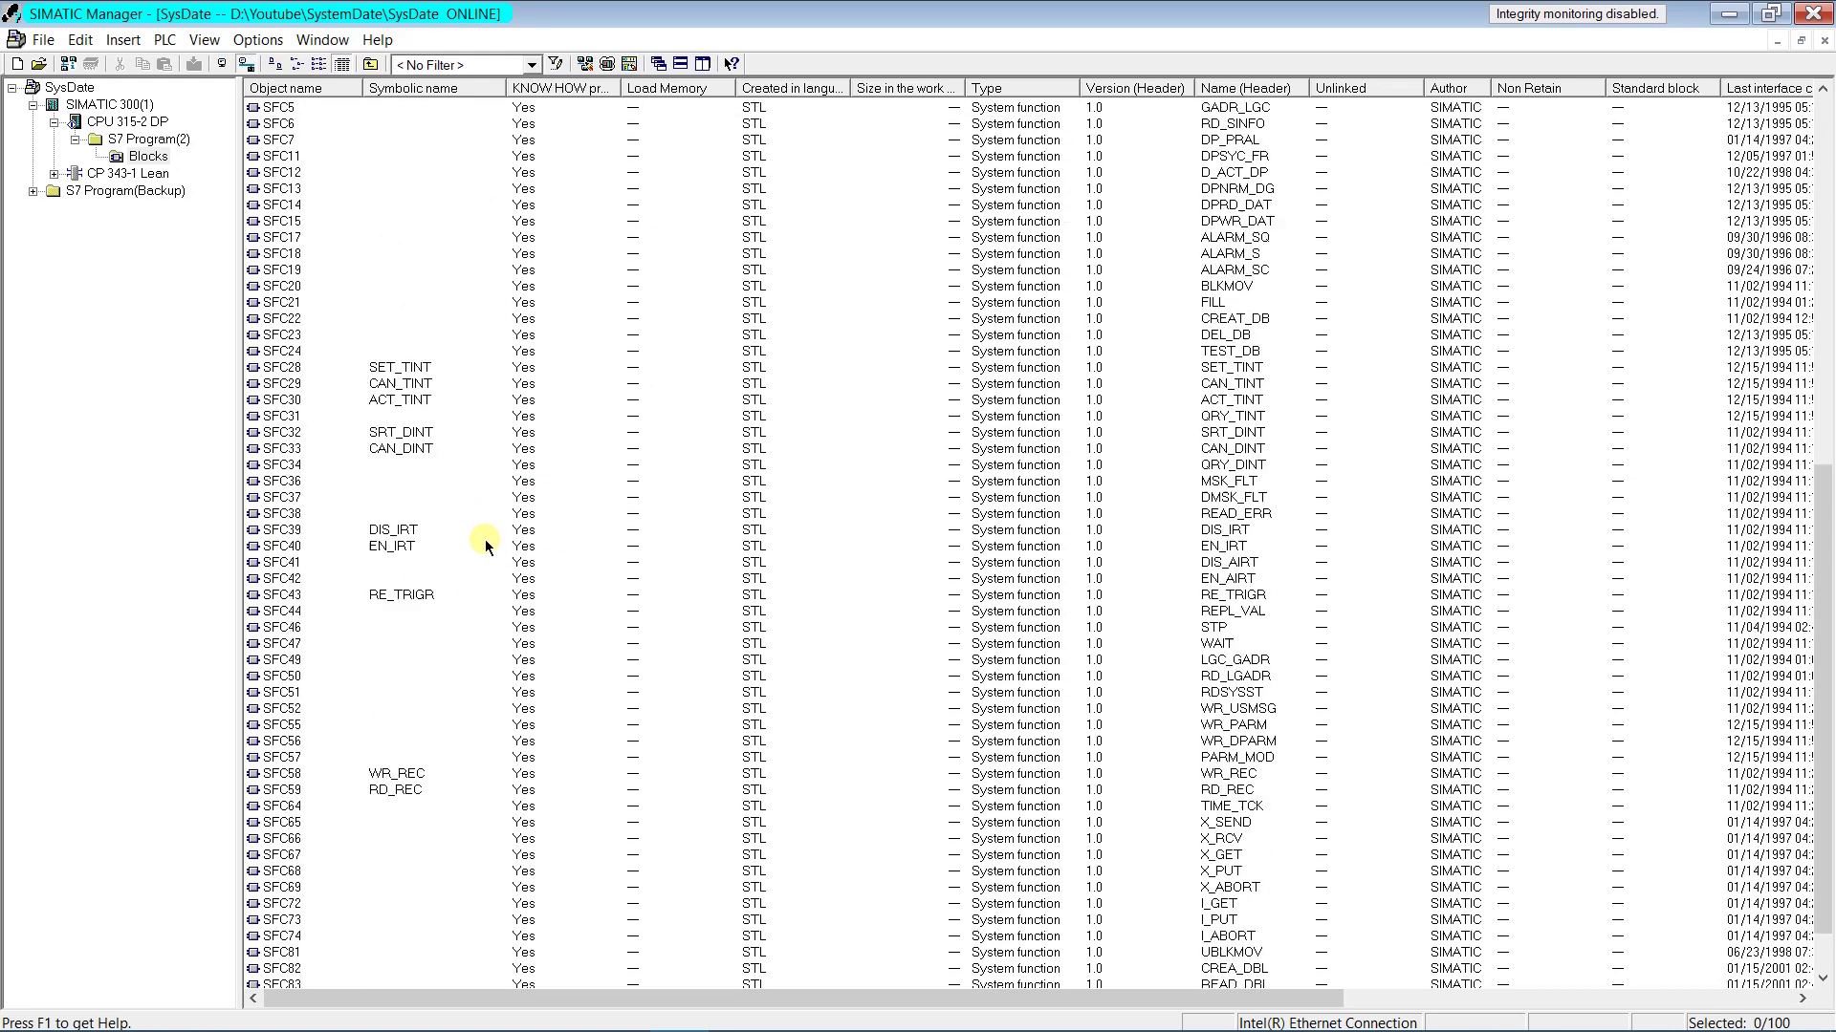
pyautogui.scroll(12, 478, 564)
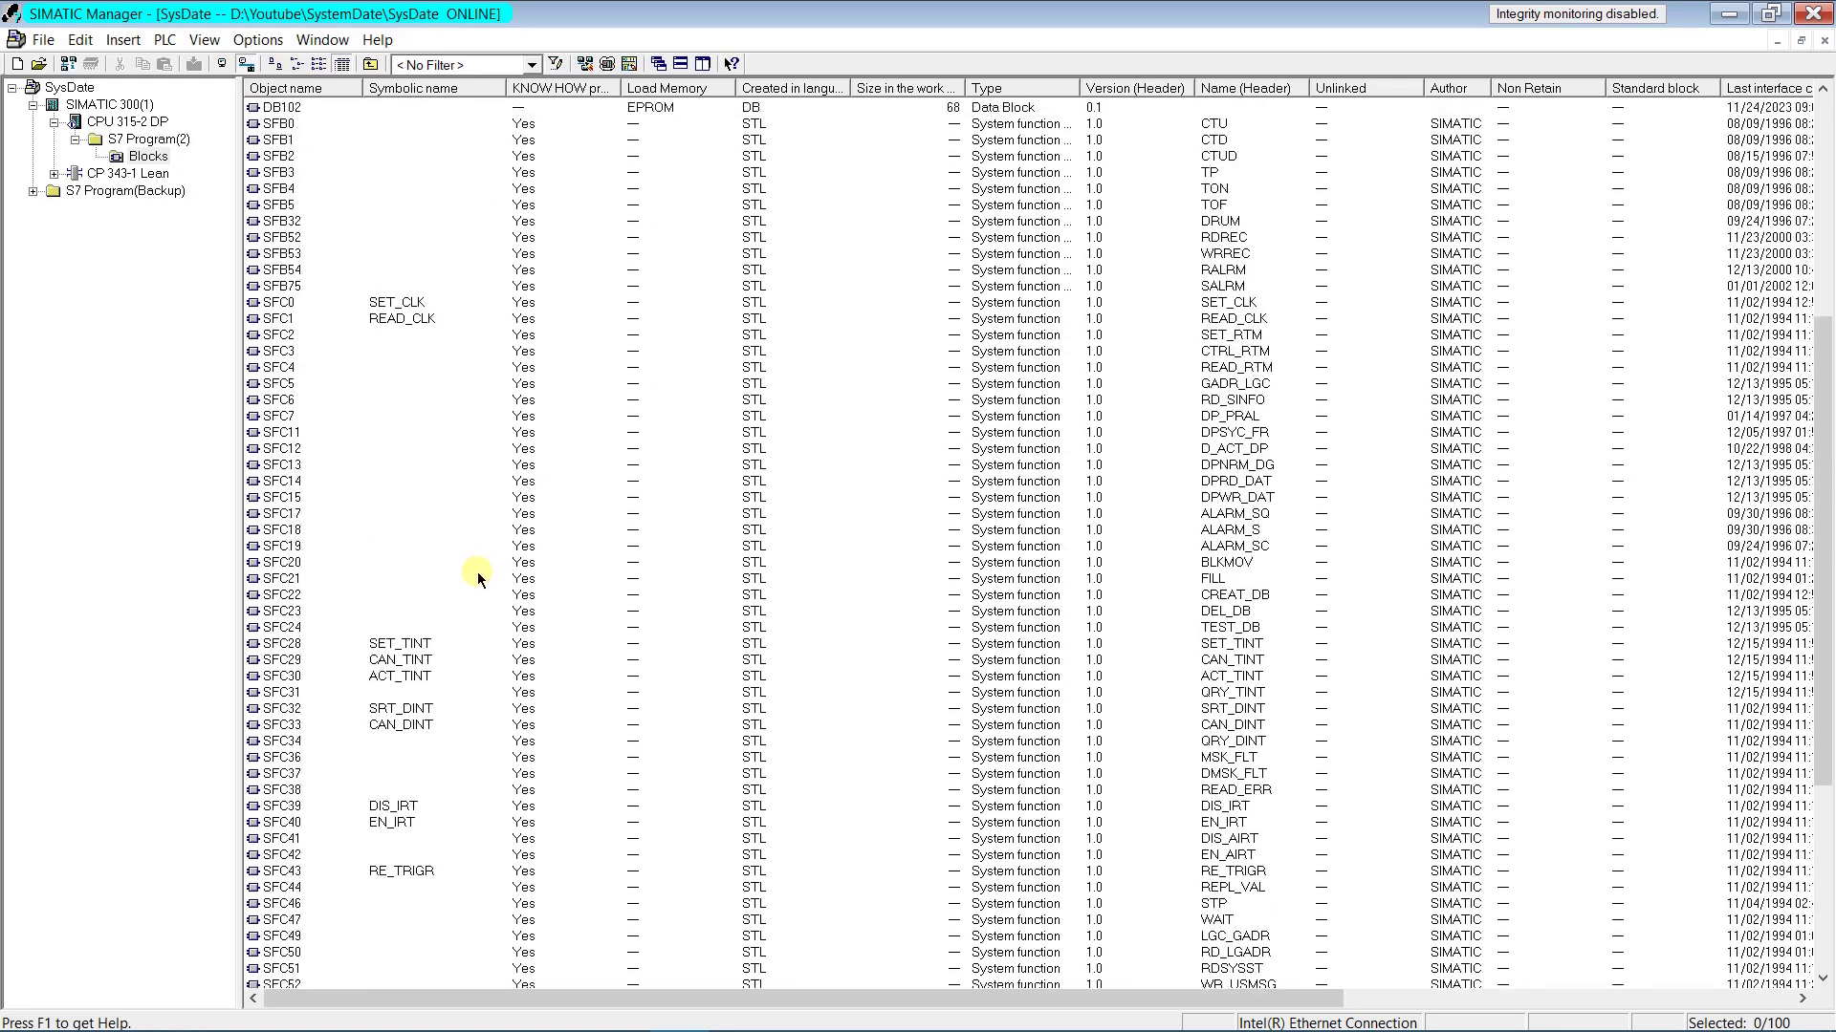
pyautogui.scroll(3, 473, 577)
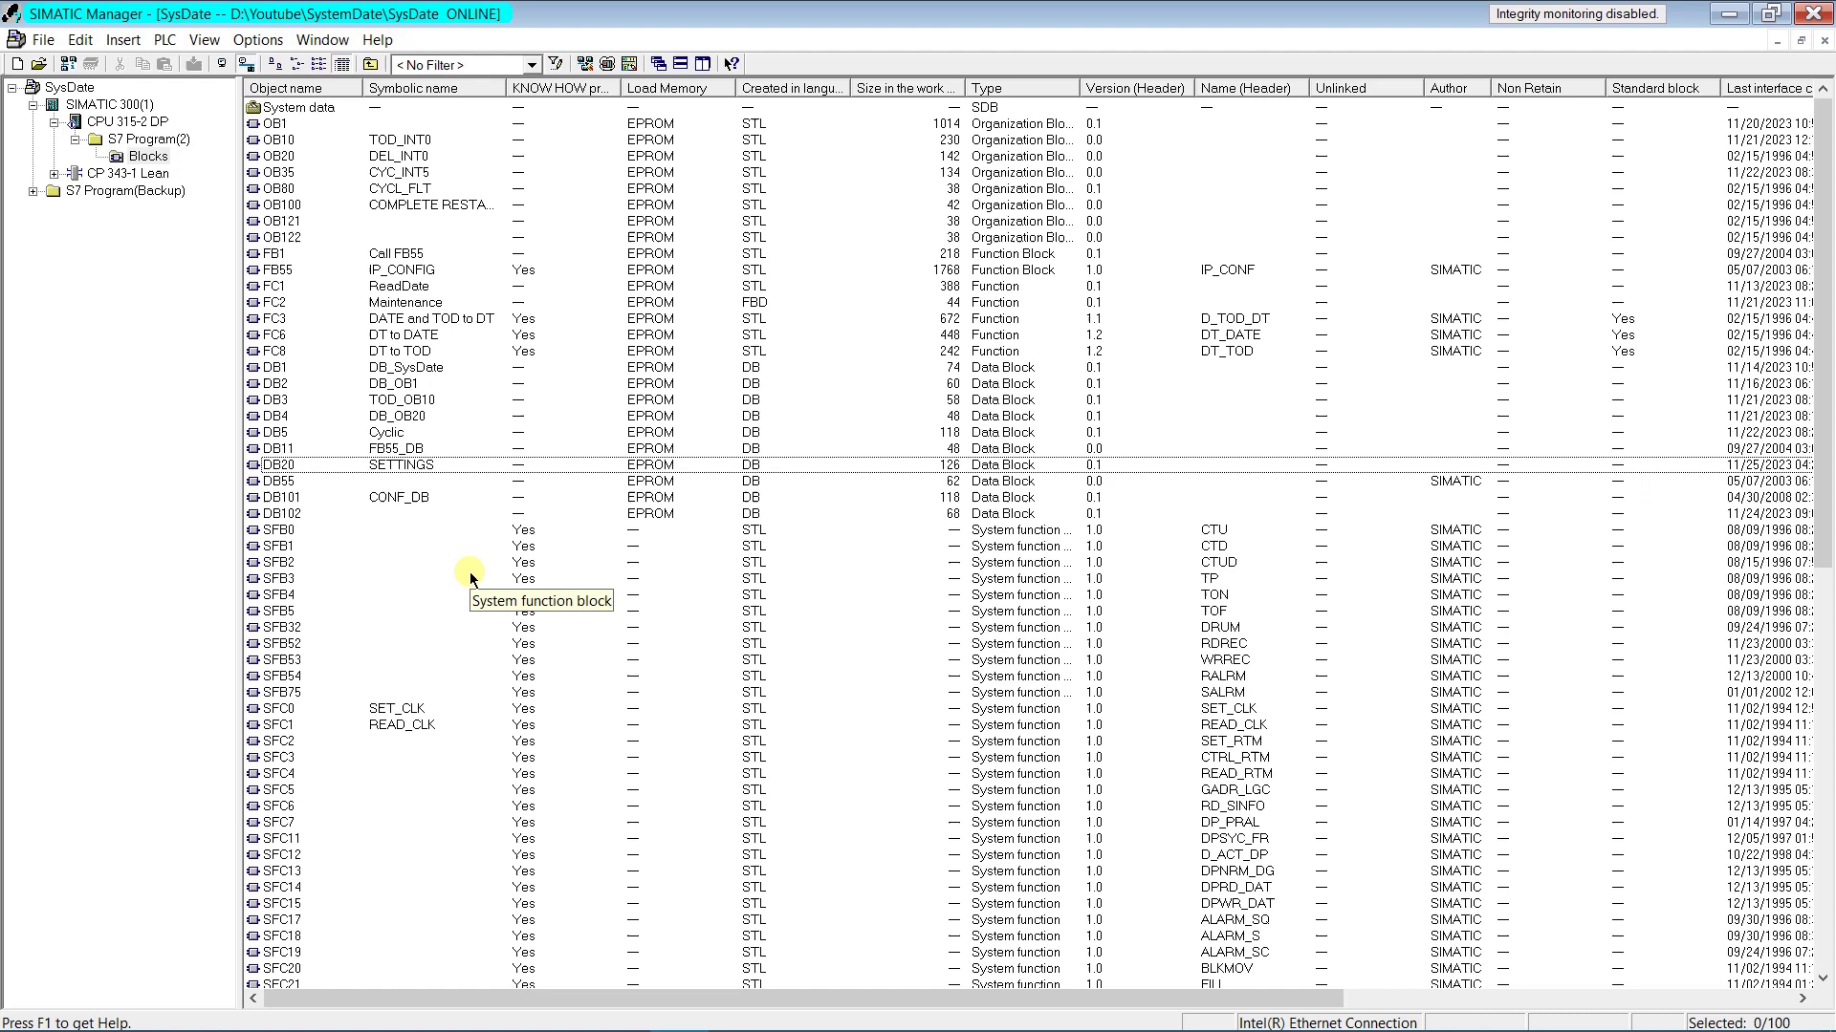
pyautogui.click(257, 466)
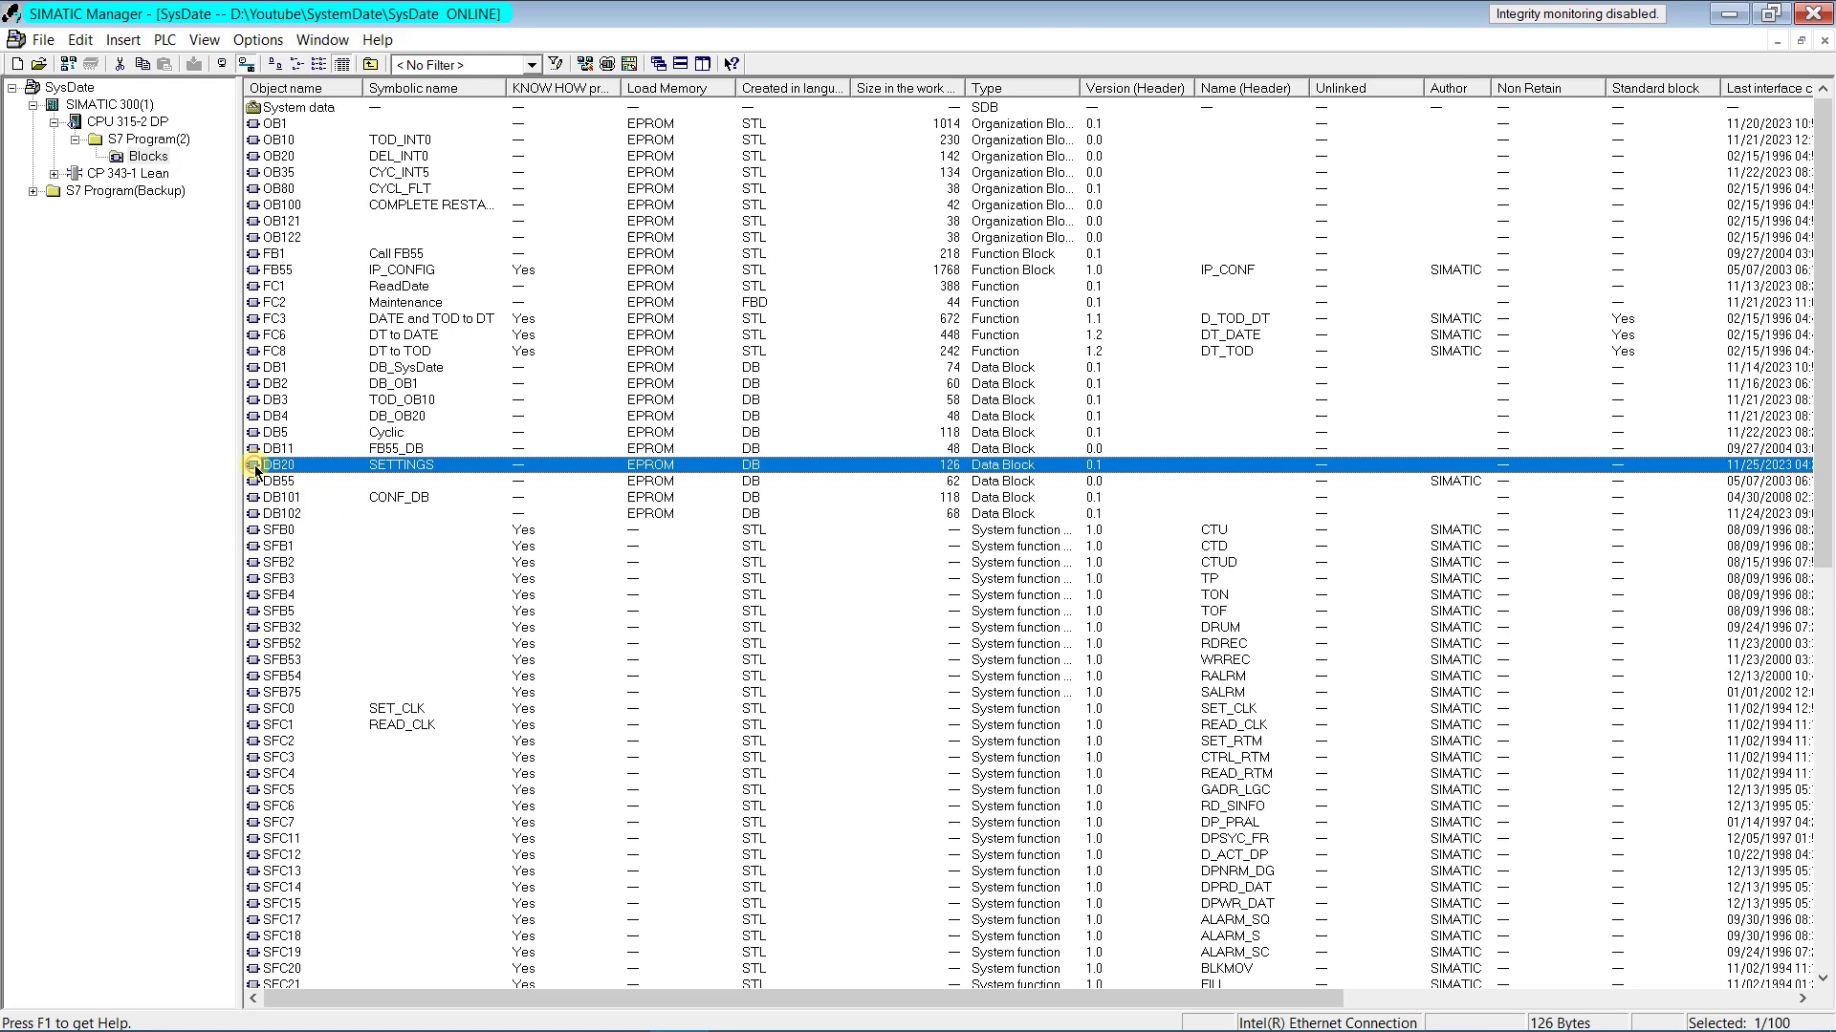
pyautogui.rightClick(256, 469)
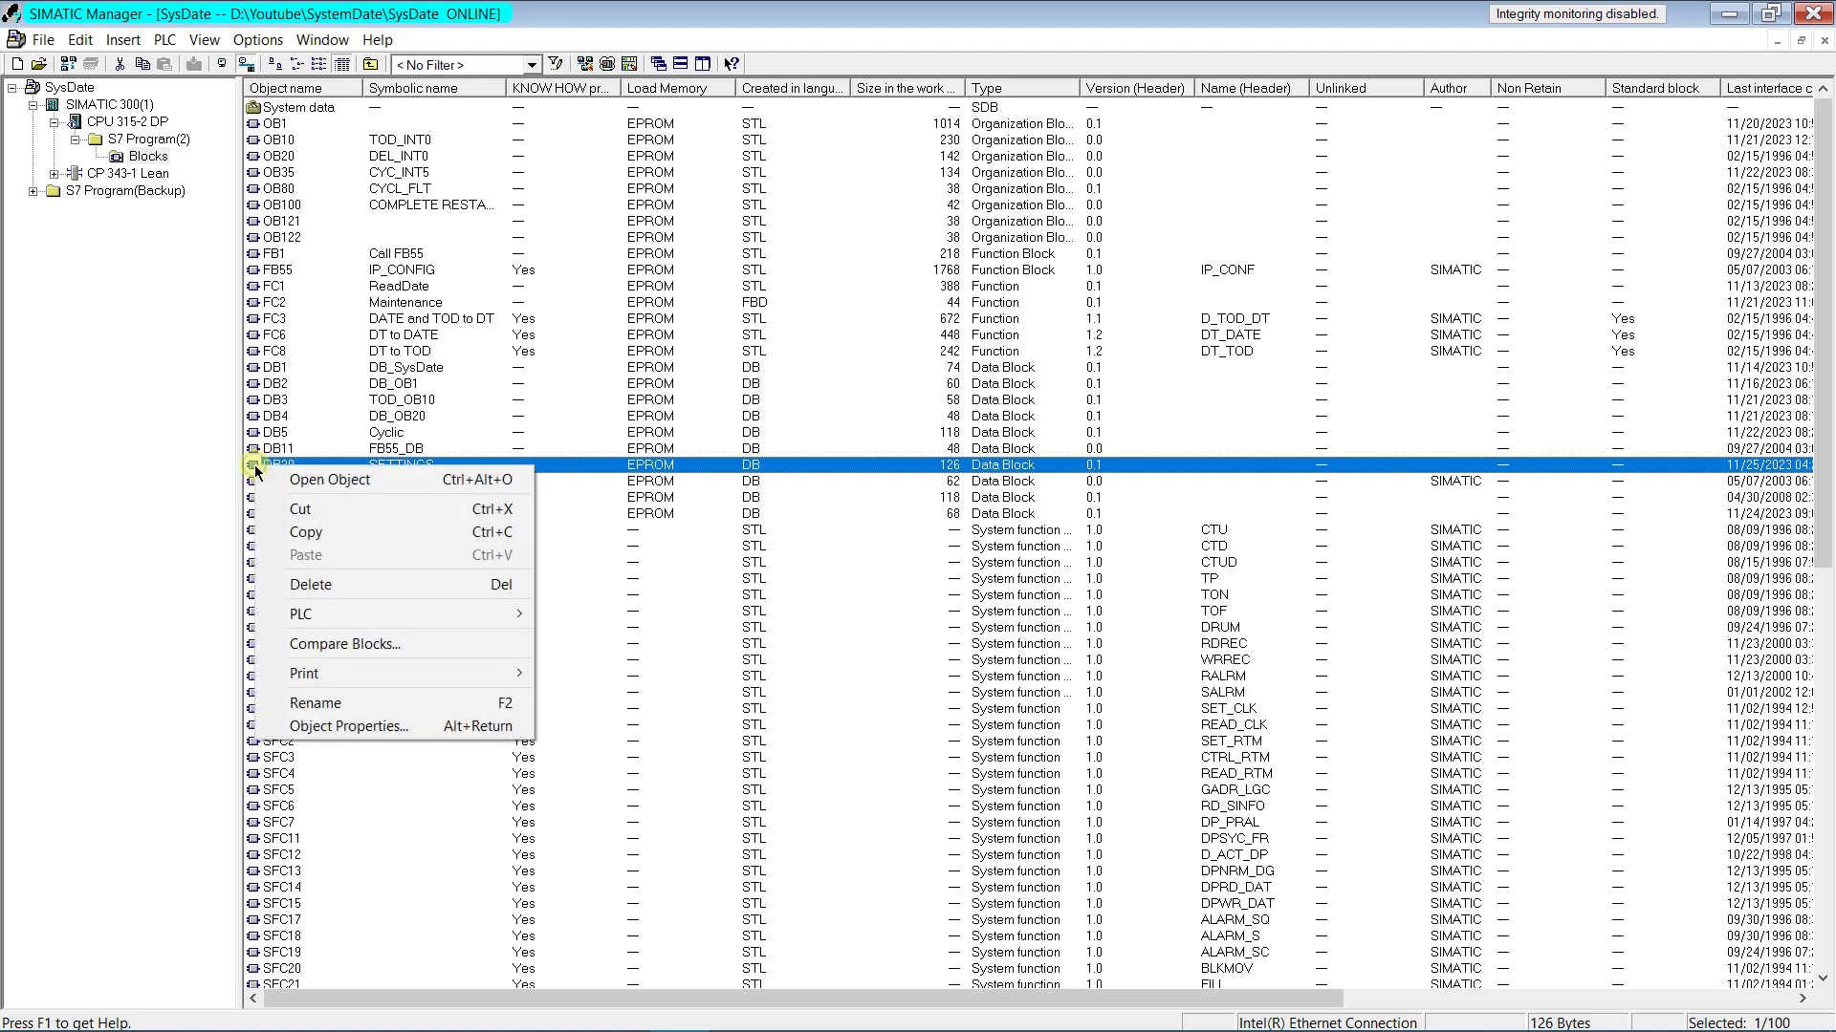
pyautogui.click(302, 532)
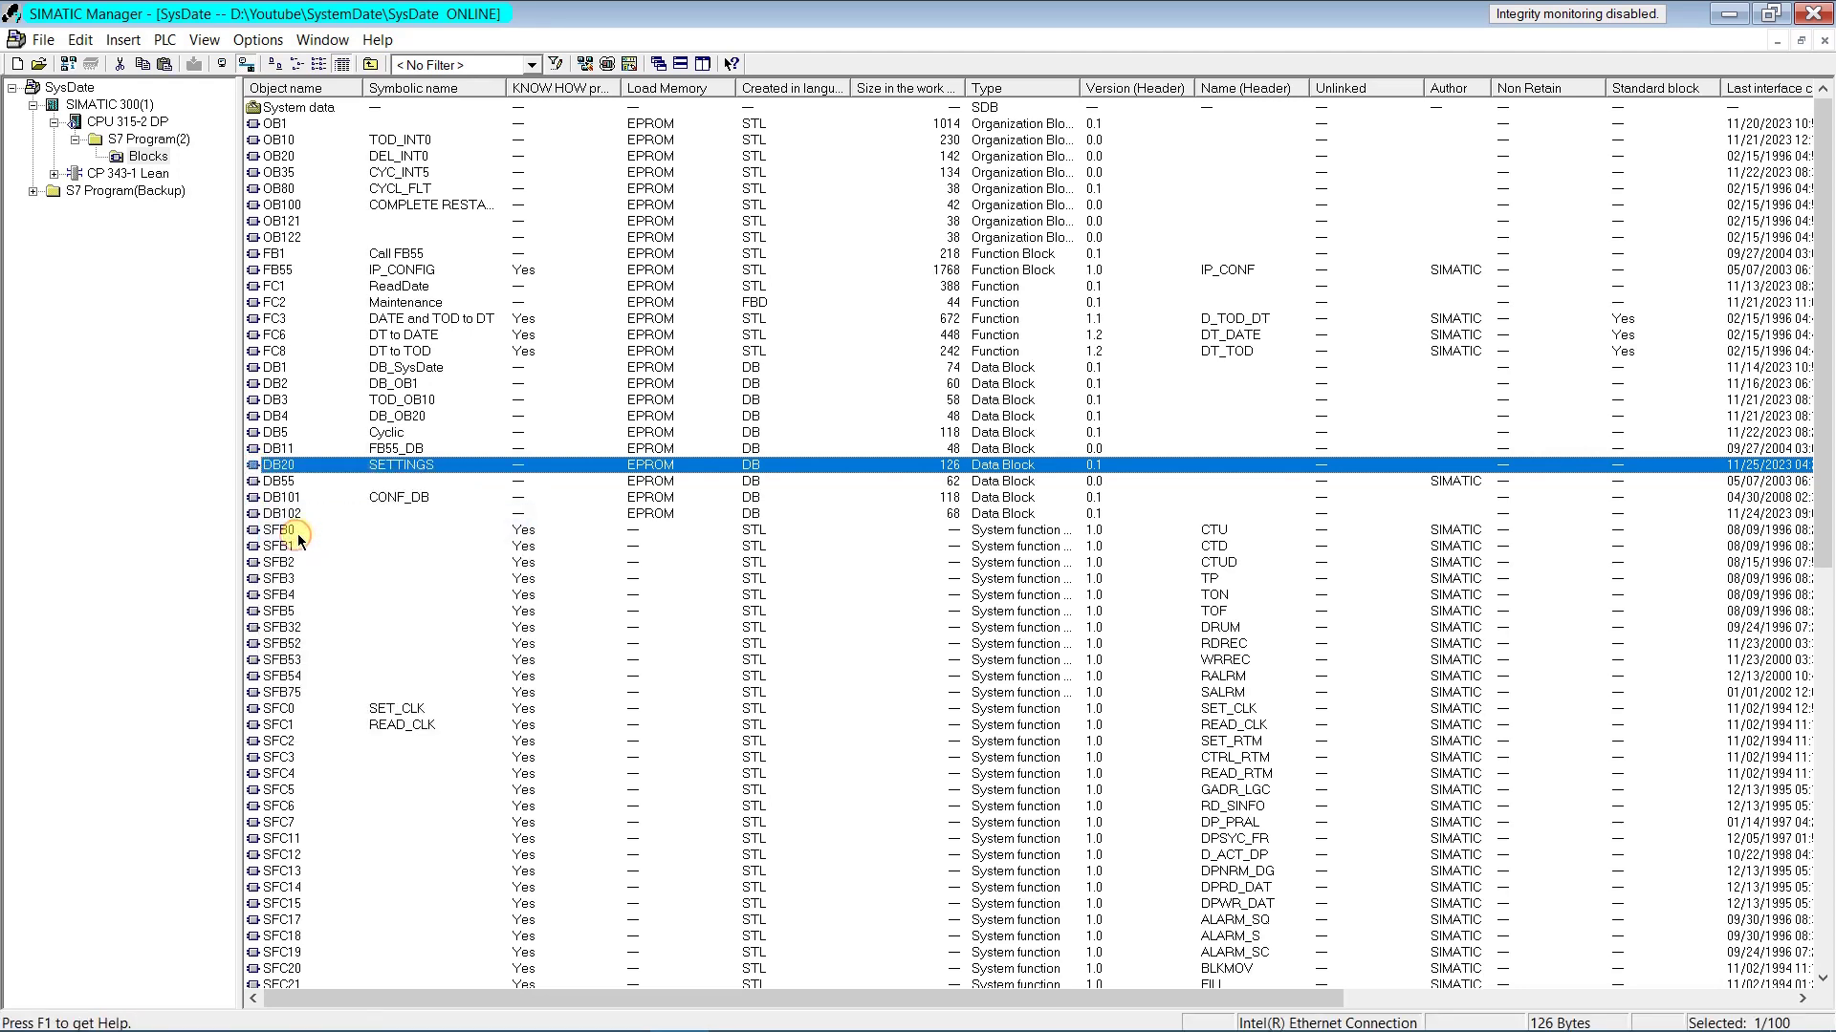
# In the offline project, paste DB20 into the empty S7 Program(Backup) Blocks folder
pyautogui.click(222, 64)
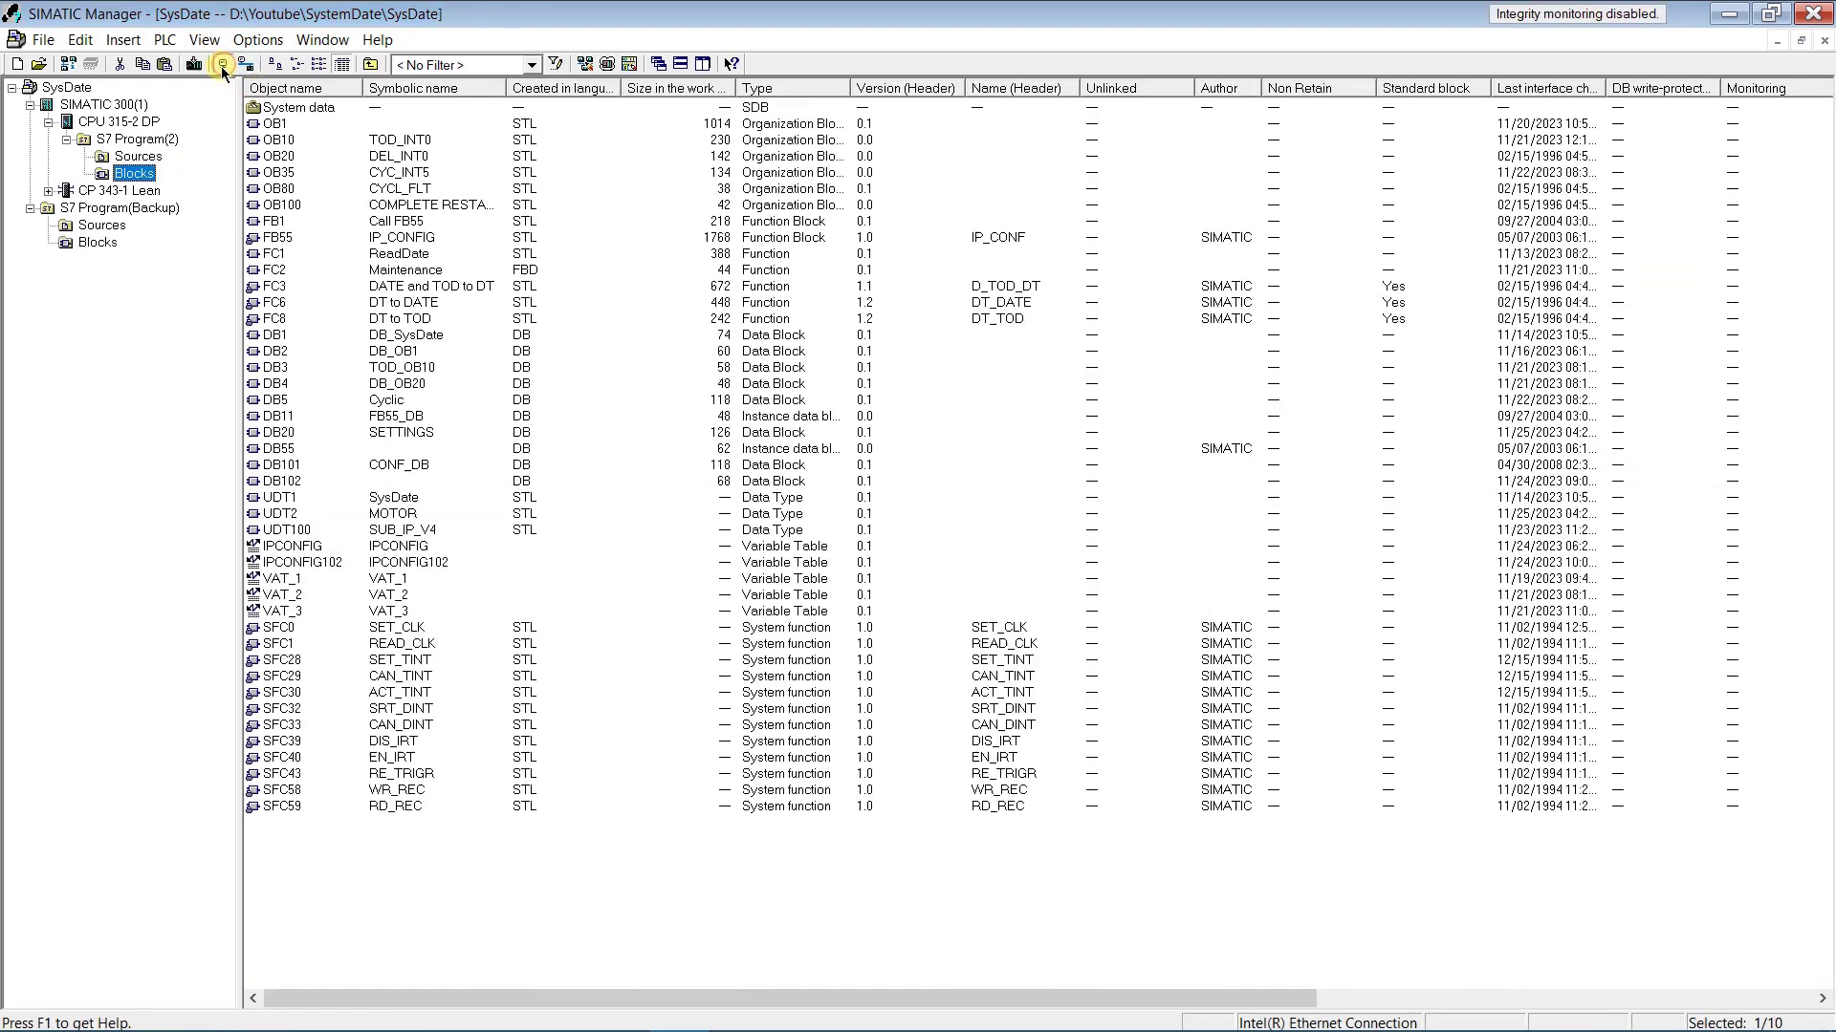
pyautogui.click(90, 245)
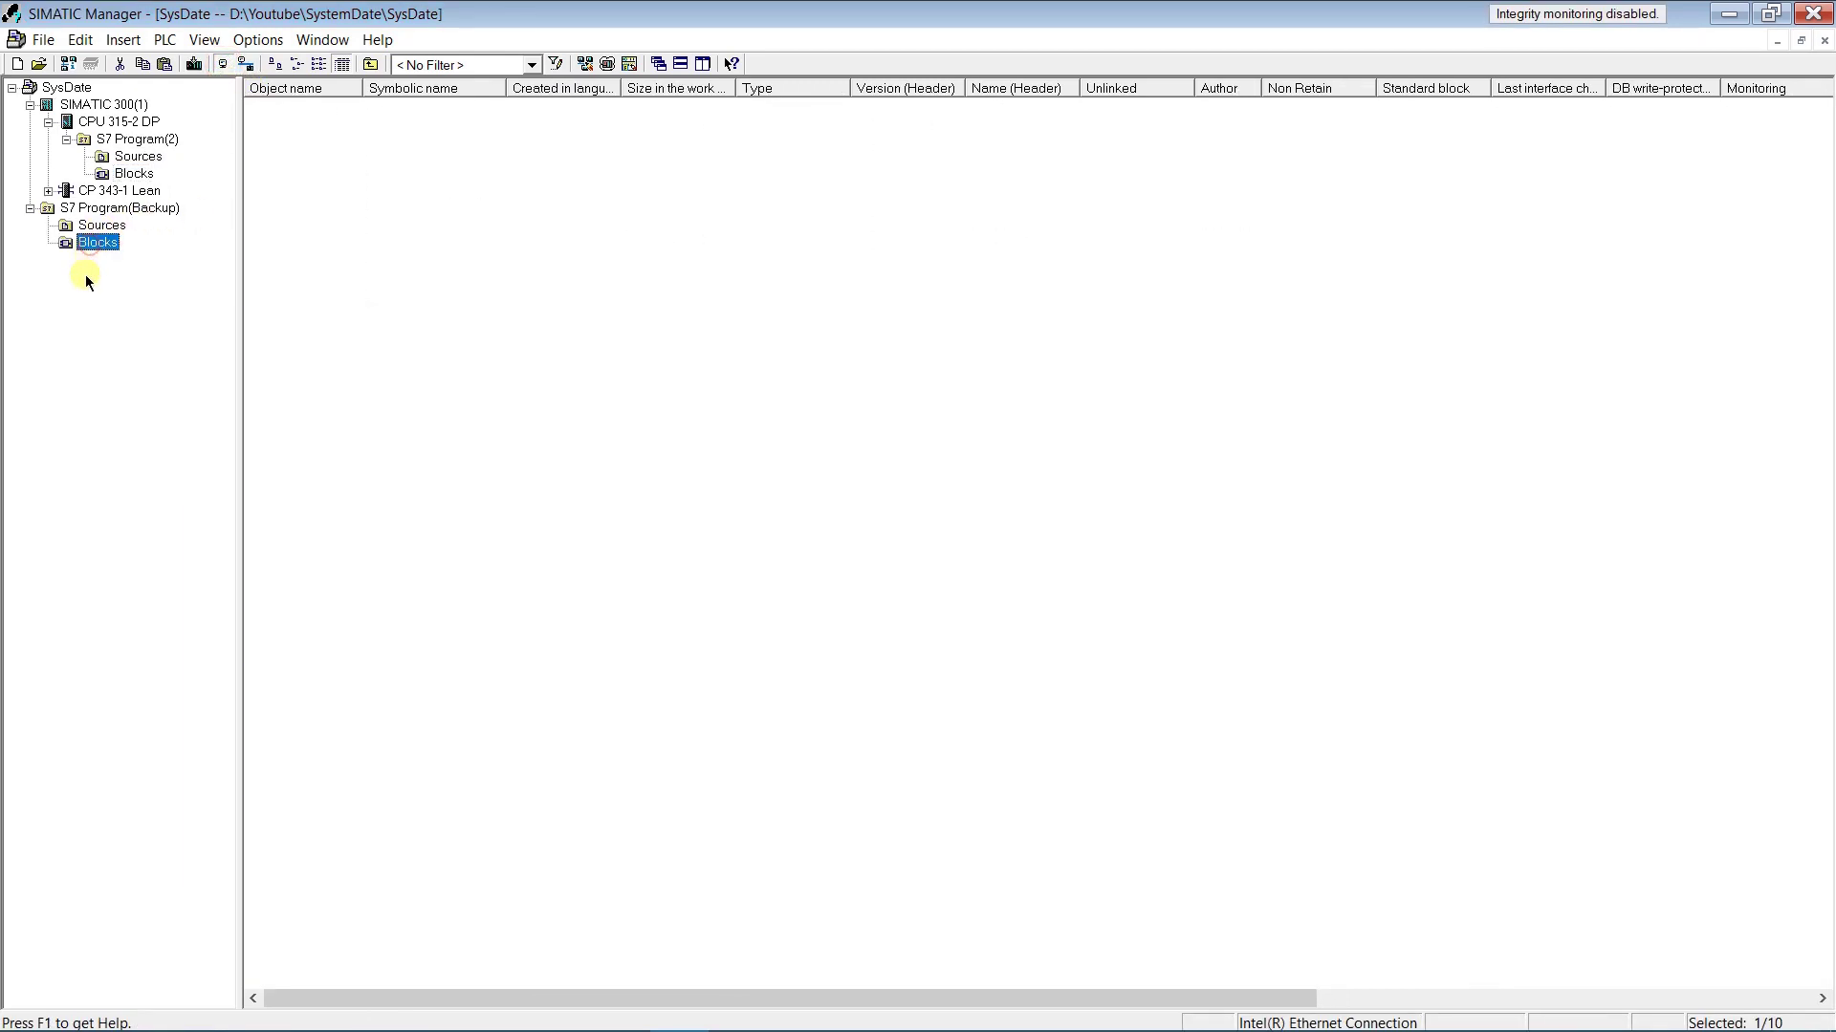
pyautogui.rightClick(314, 215)
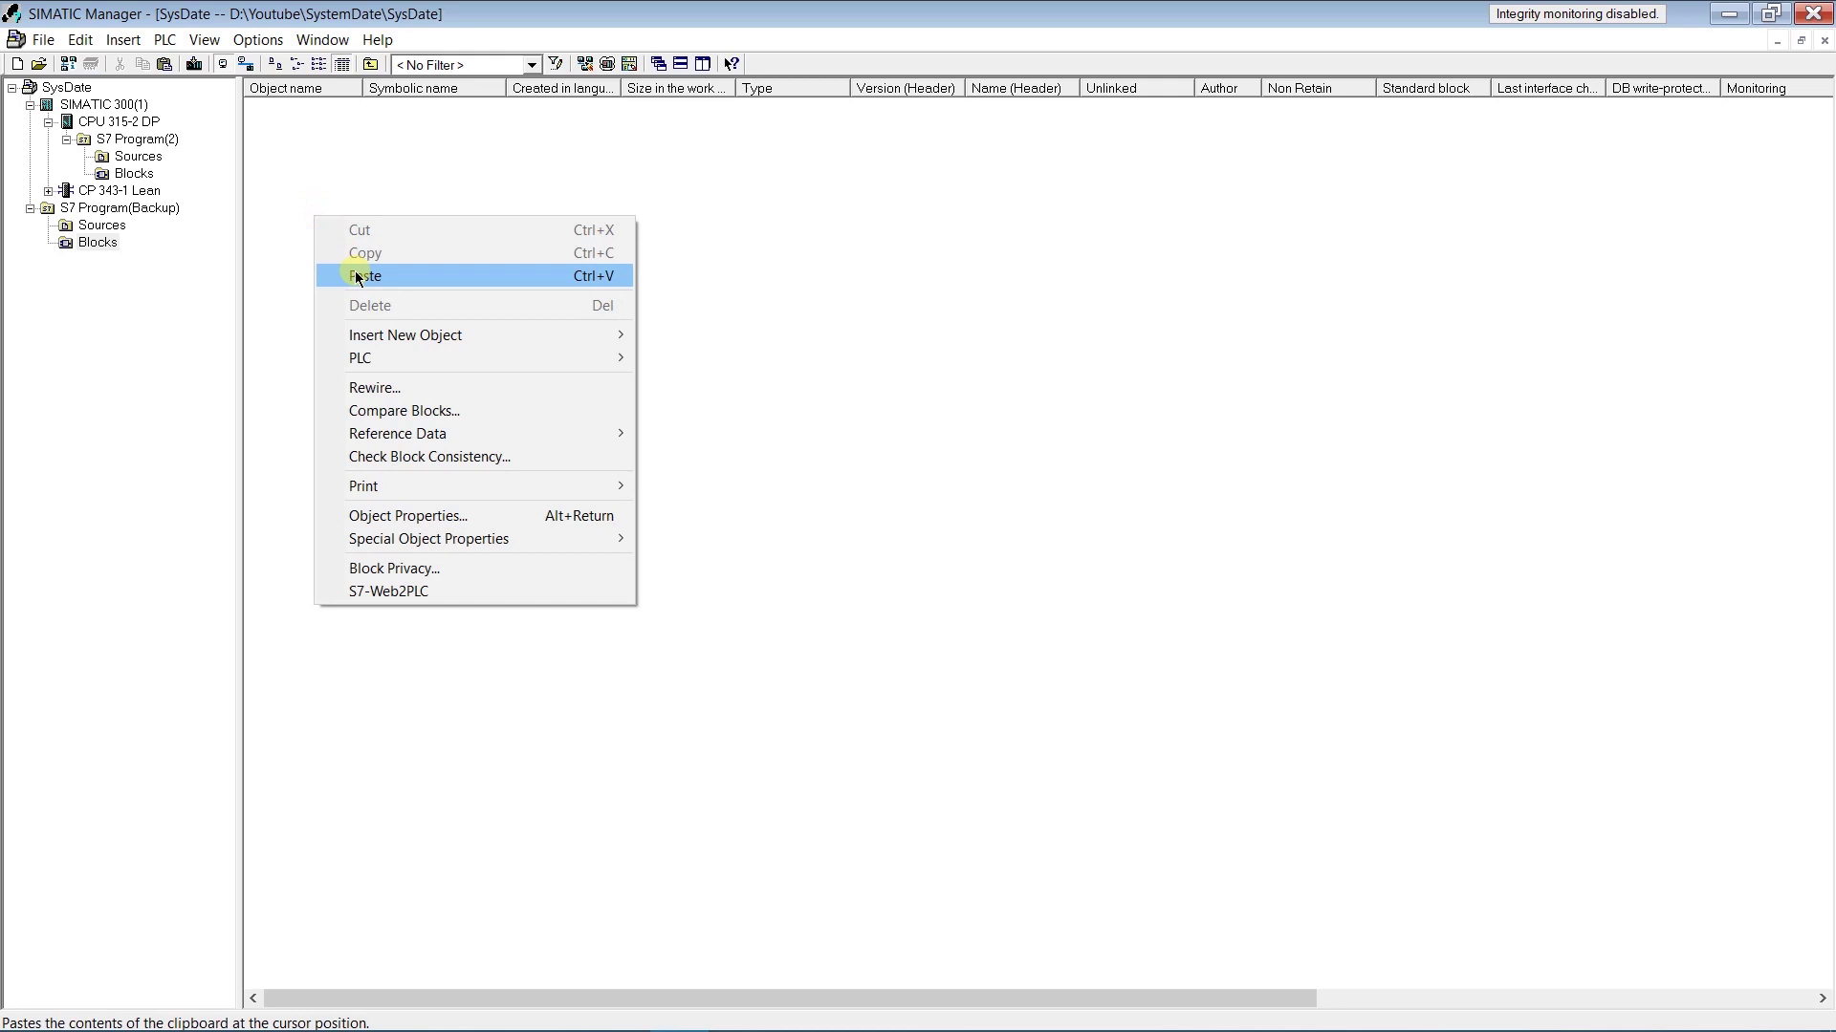
pyautogui.click(355, 276)
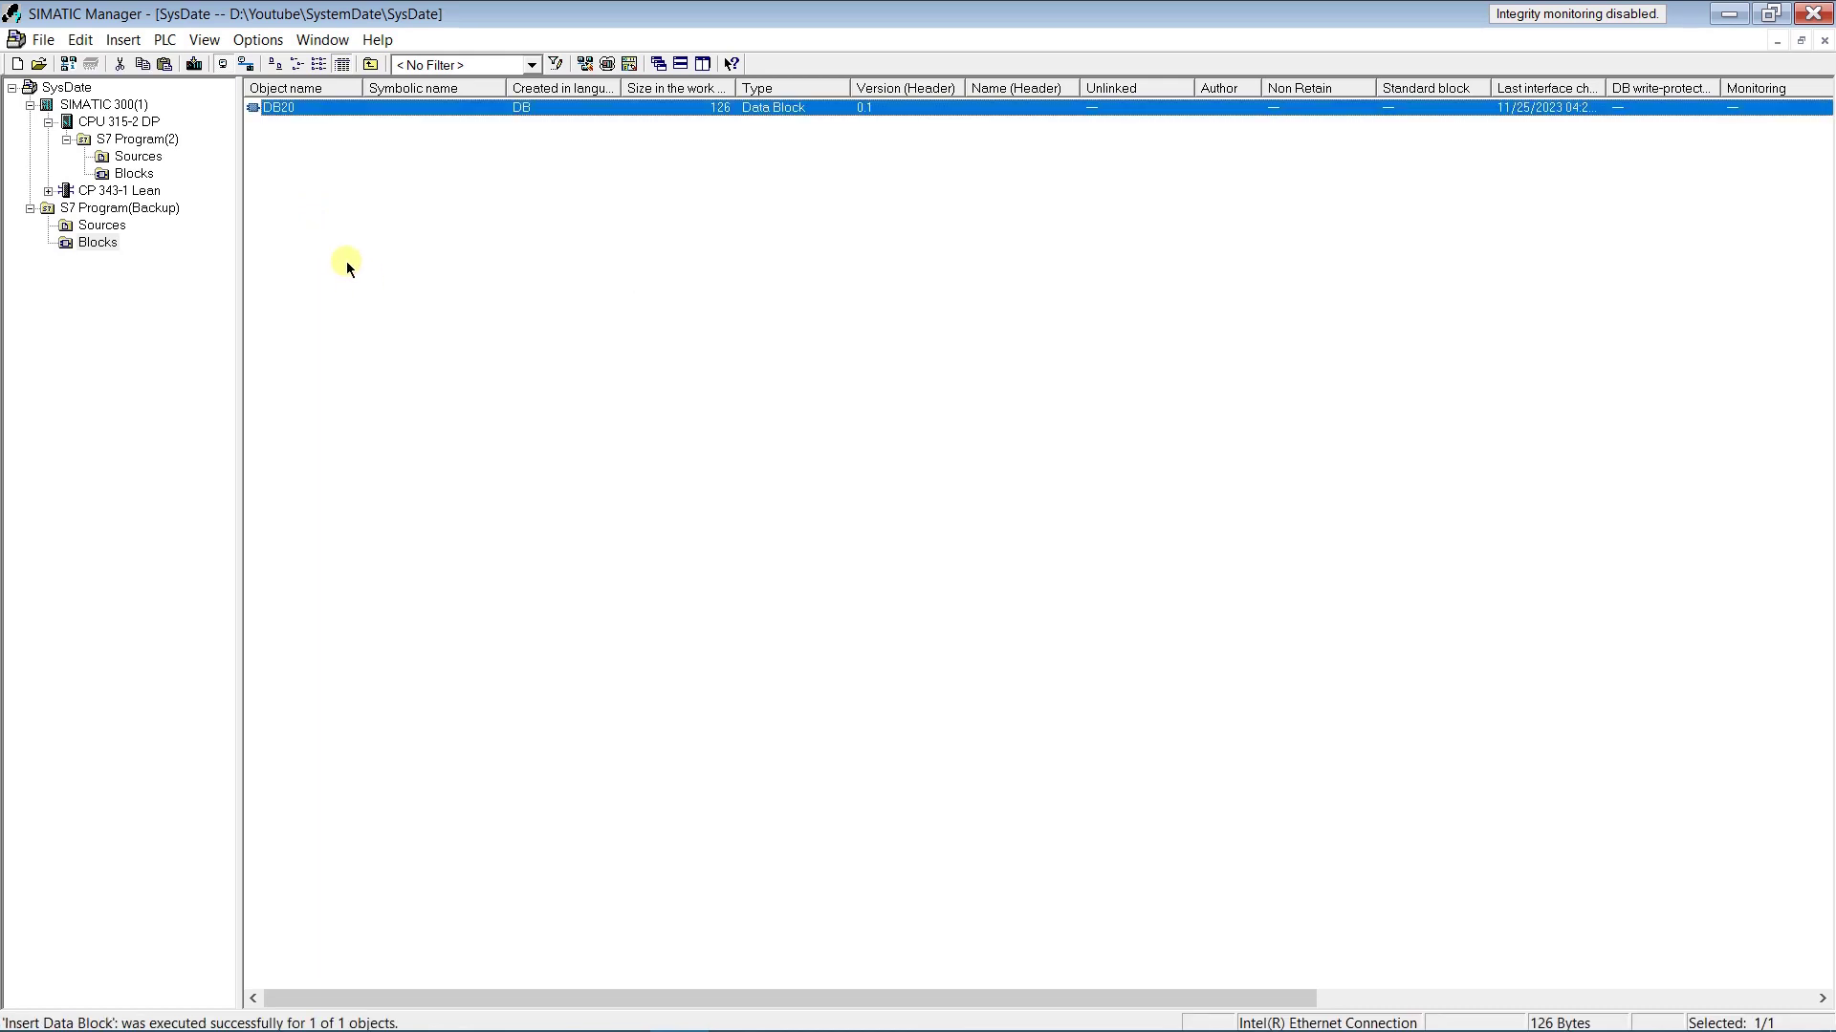
pyautogui.doubleClick(255, 105)
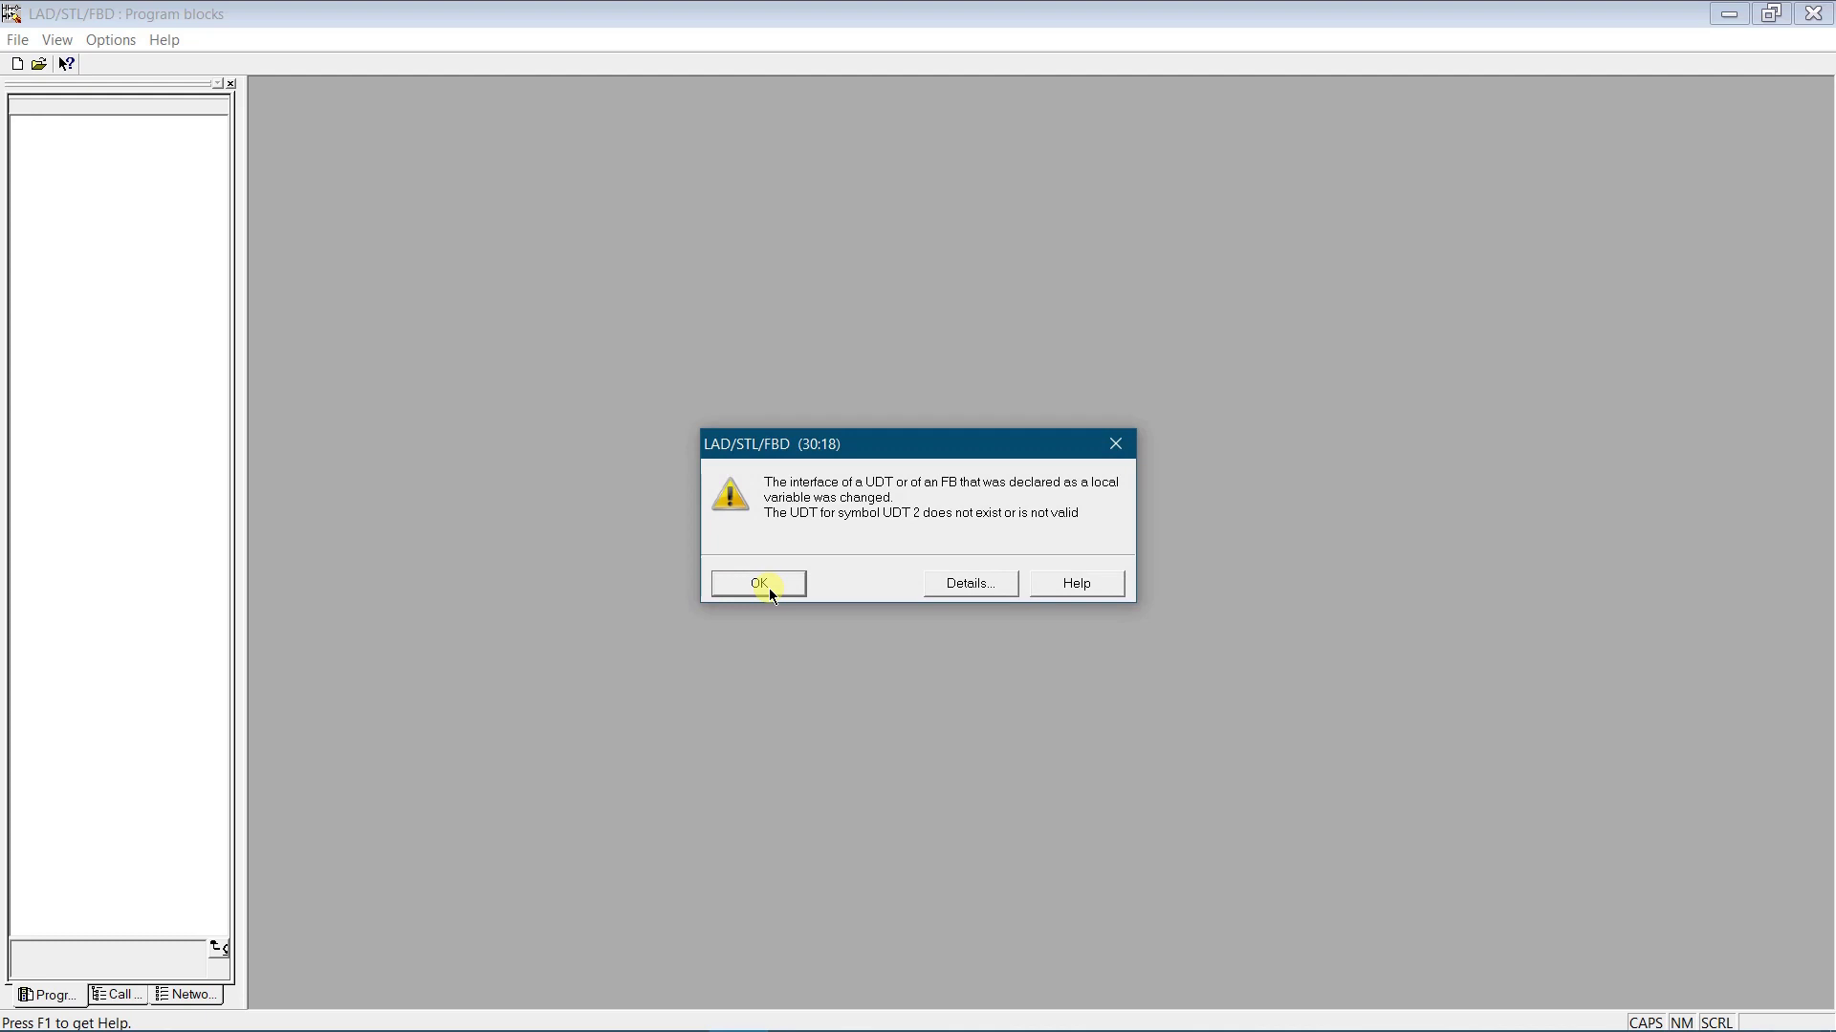
pyautogui.click(764, 588)
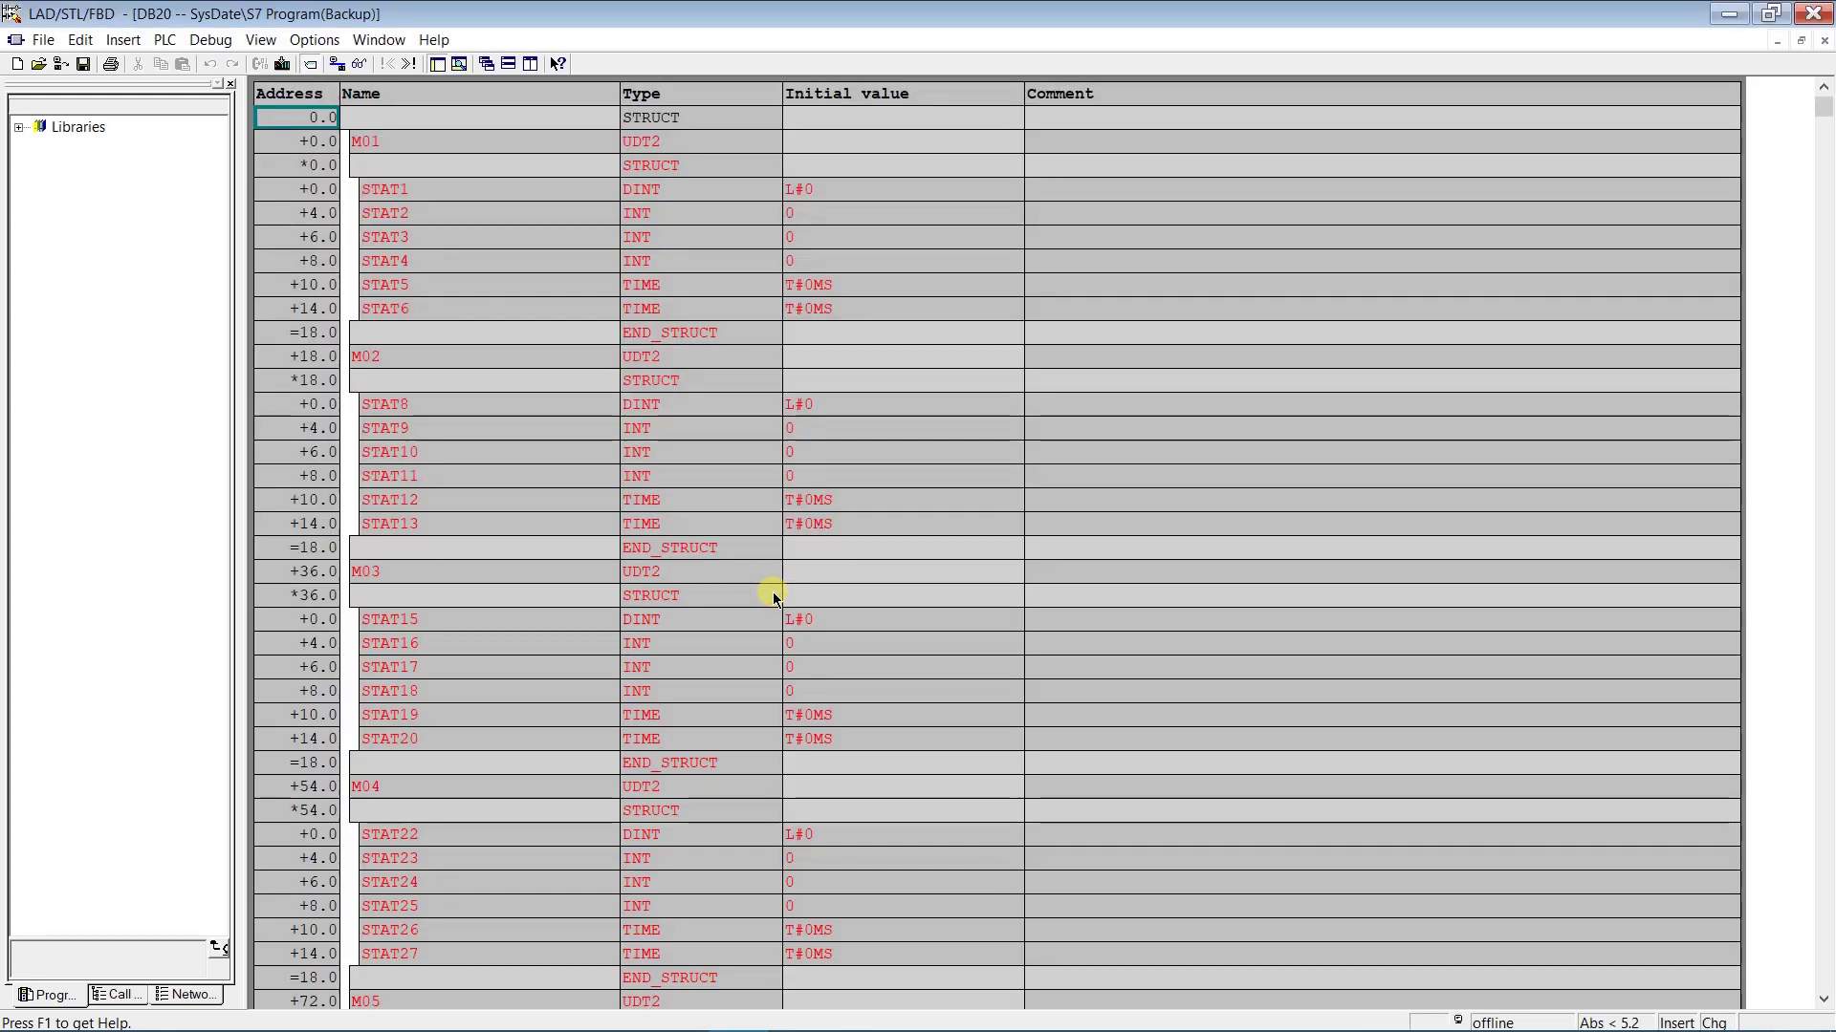
pyautogui.click(1807, 17)
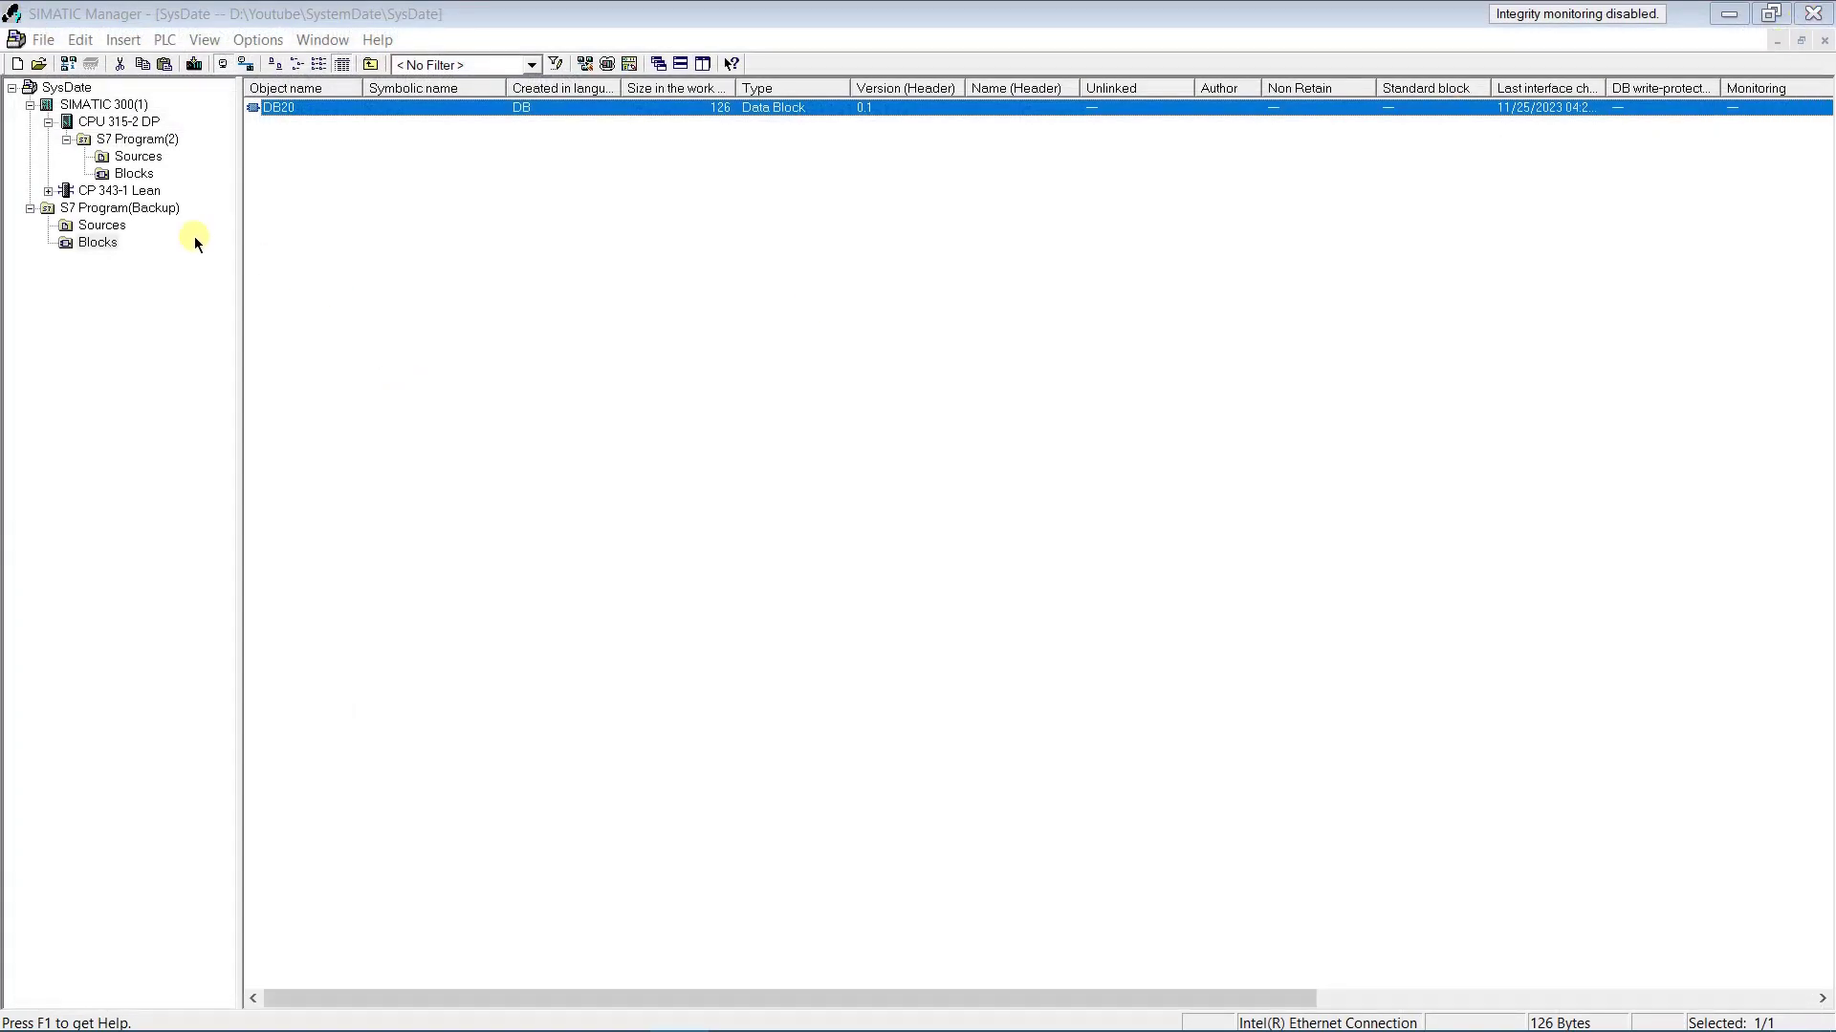
# Copy UDT2 MOTOR from S7 Program(2) and paste it into S7 Program(Backup)'s Blocks folder
pyautogui.click(132, 173)
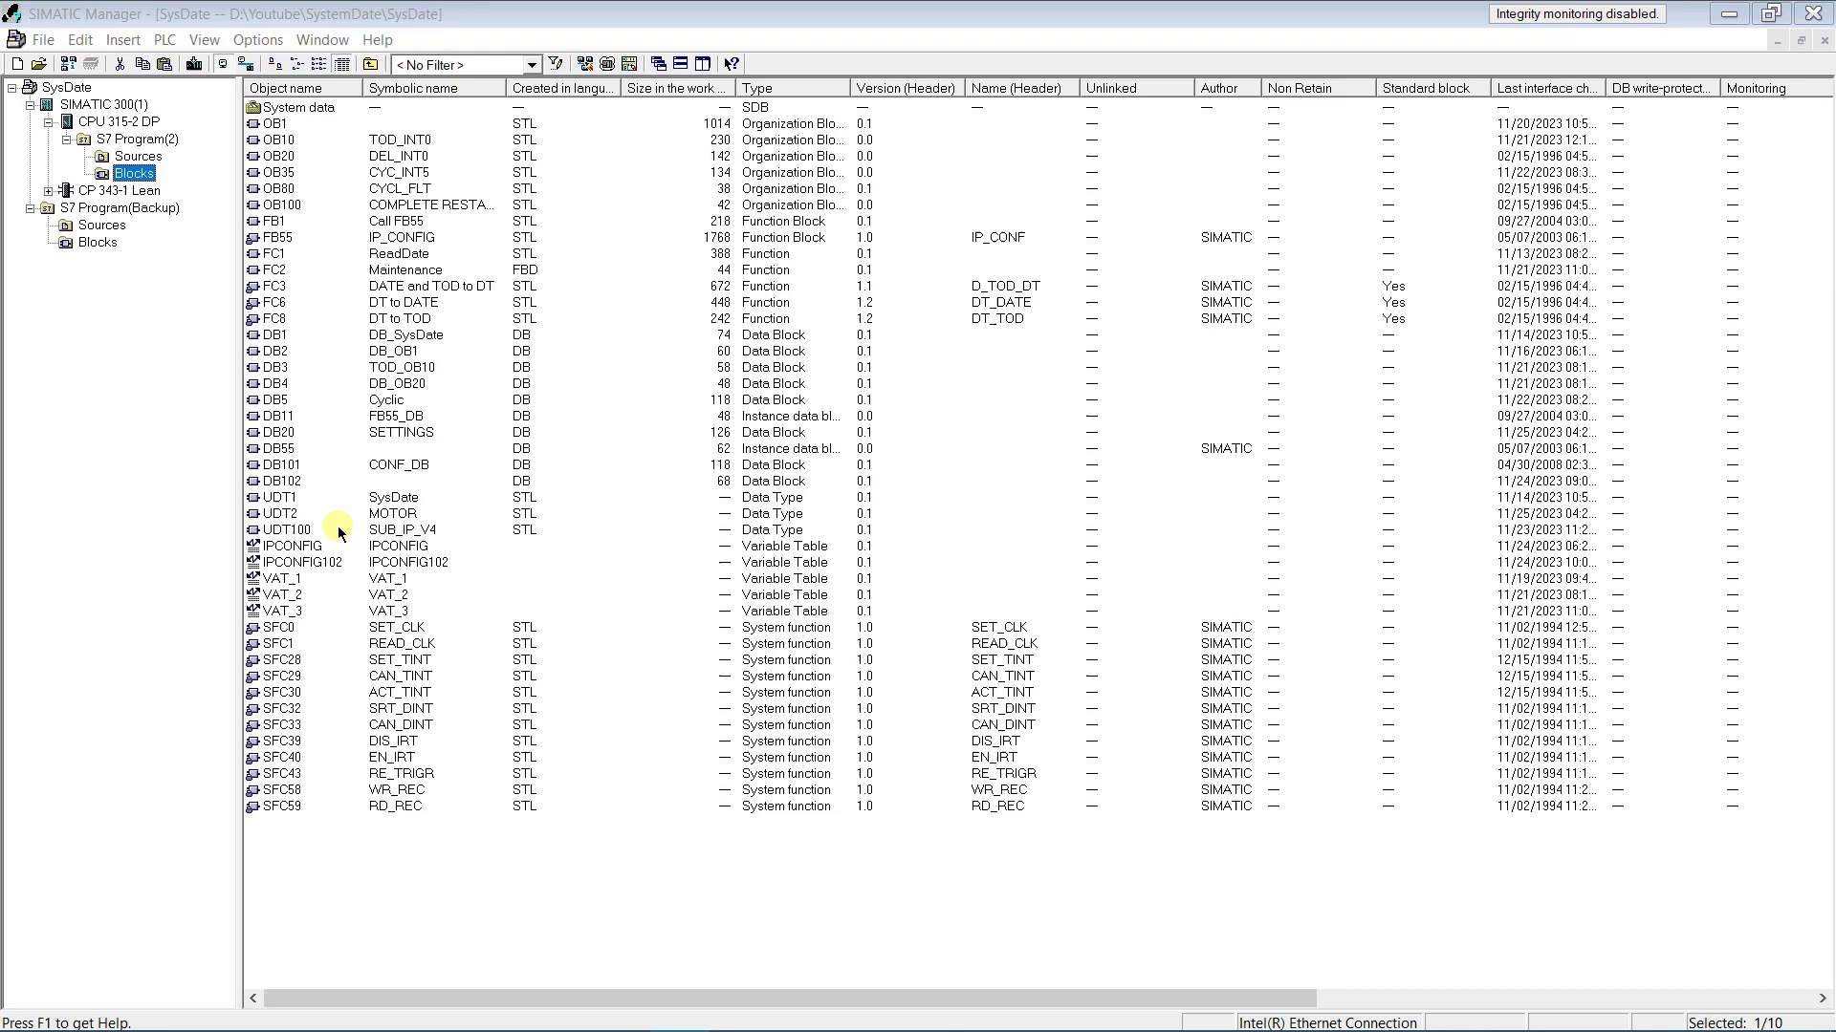
pyautogui.click(279, 516)
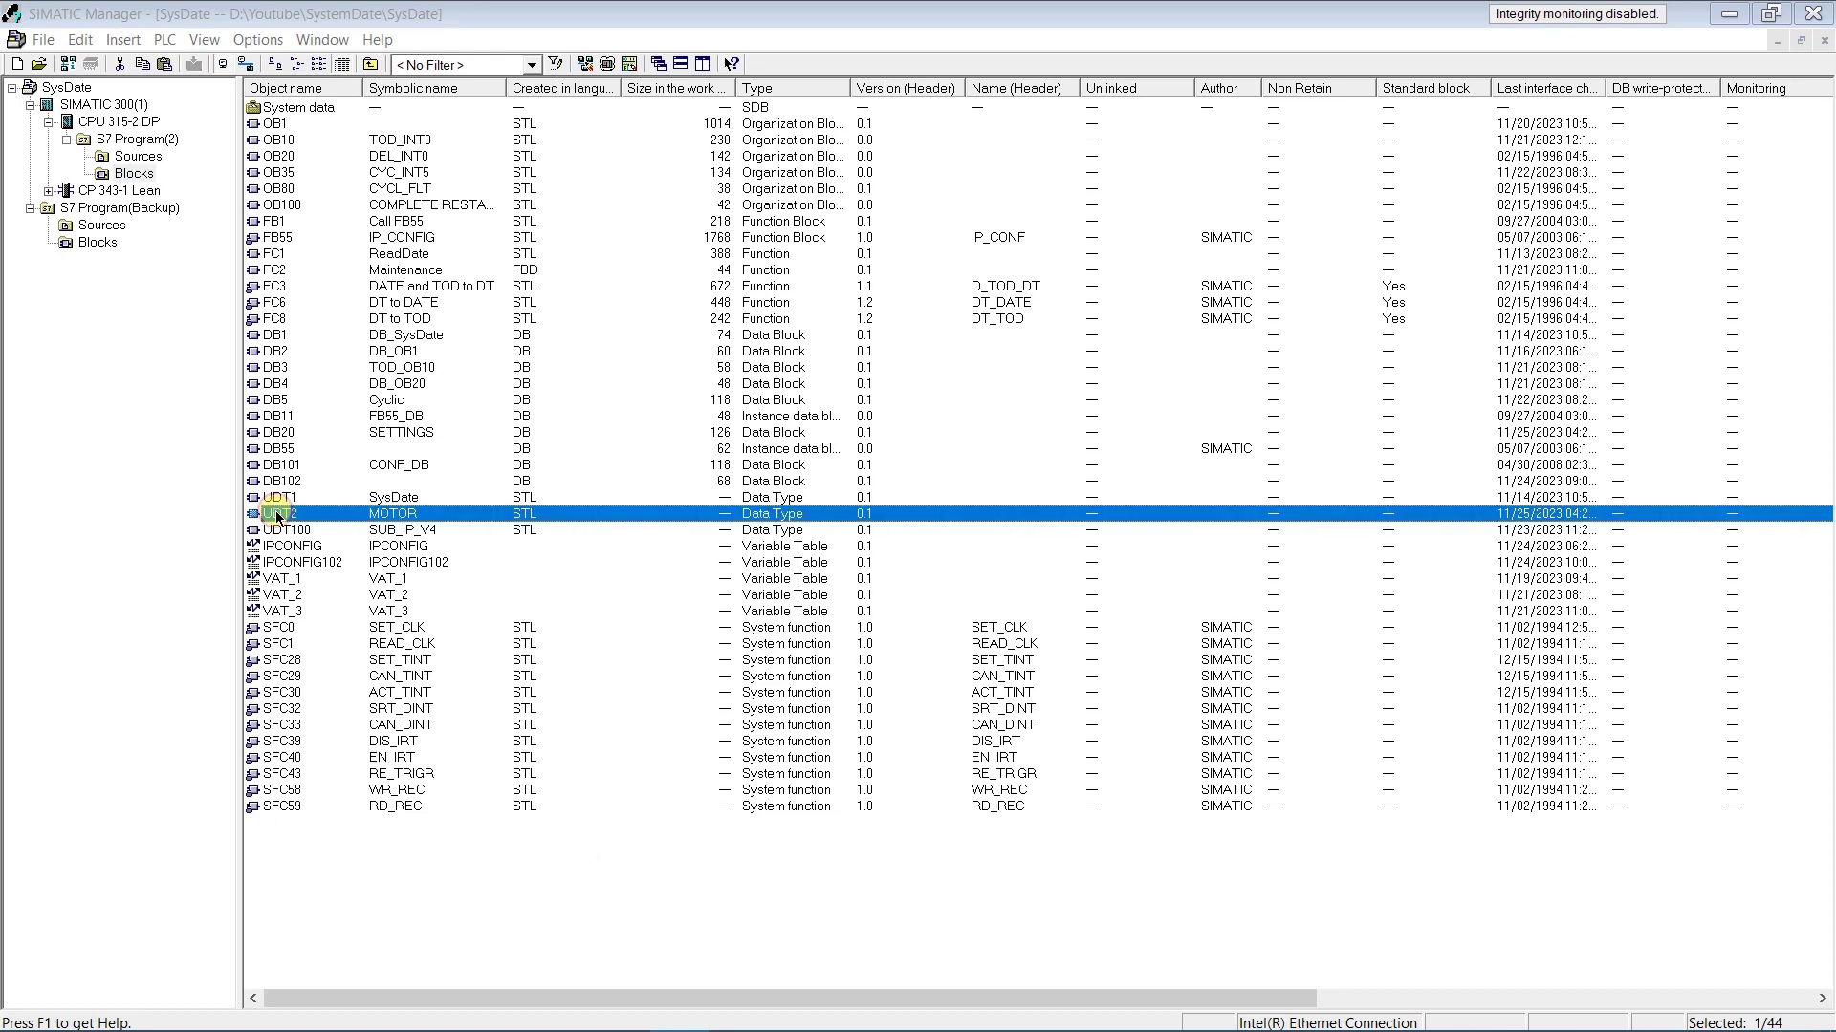
pyautogui.rightClick(279, 516)
pyautogui.click(325, 577)
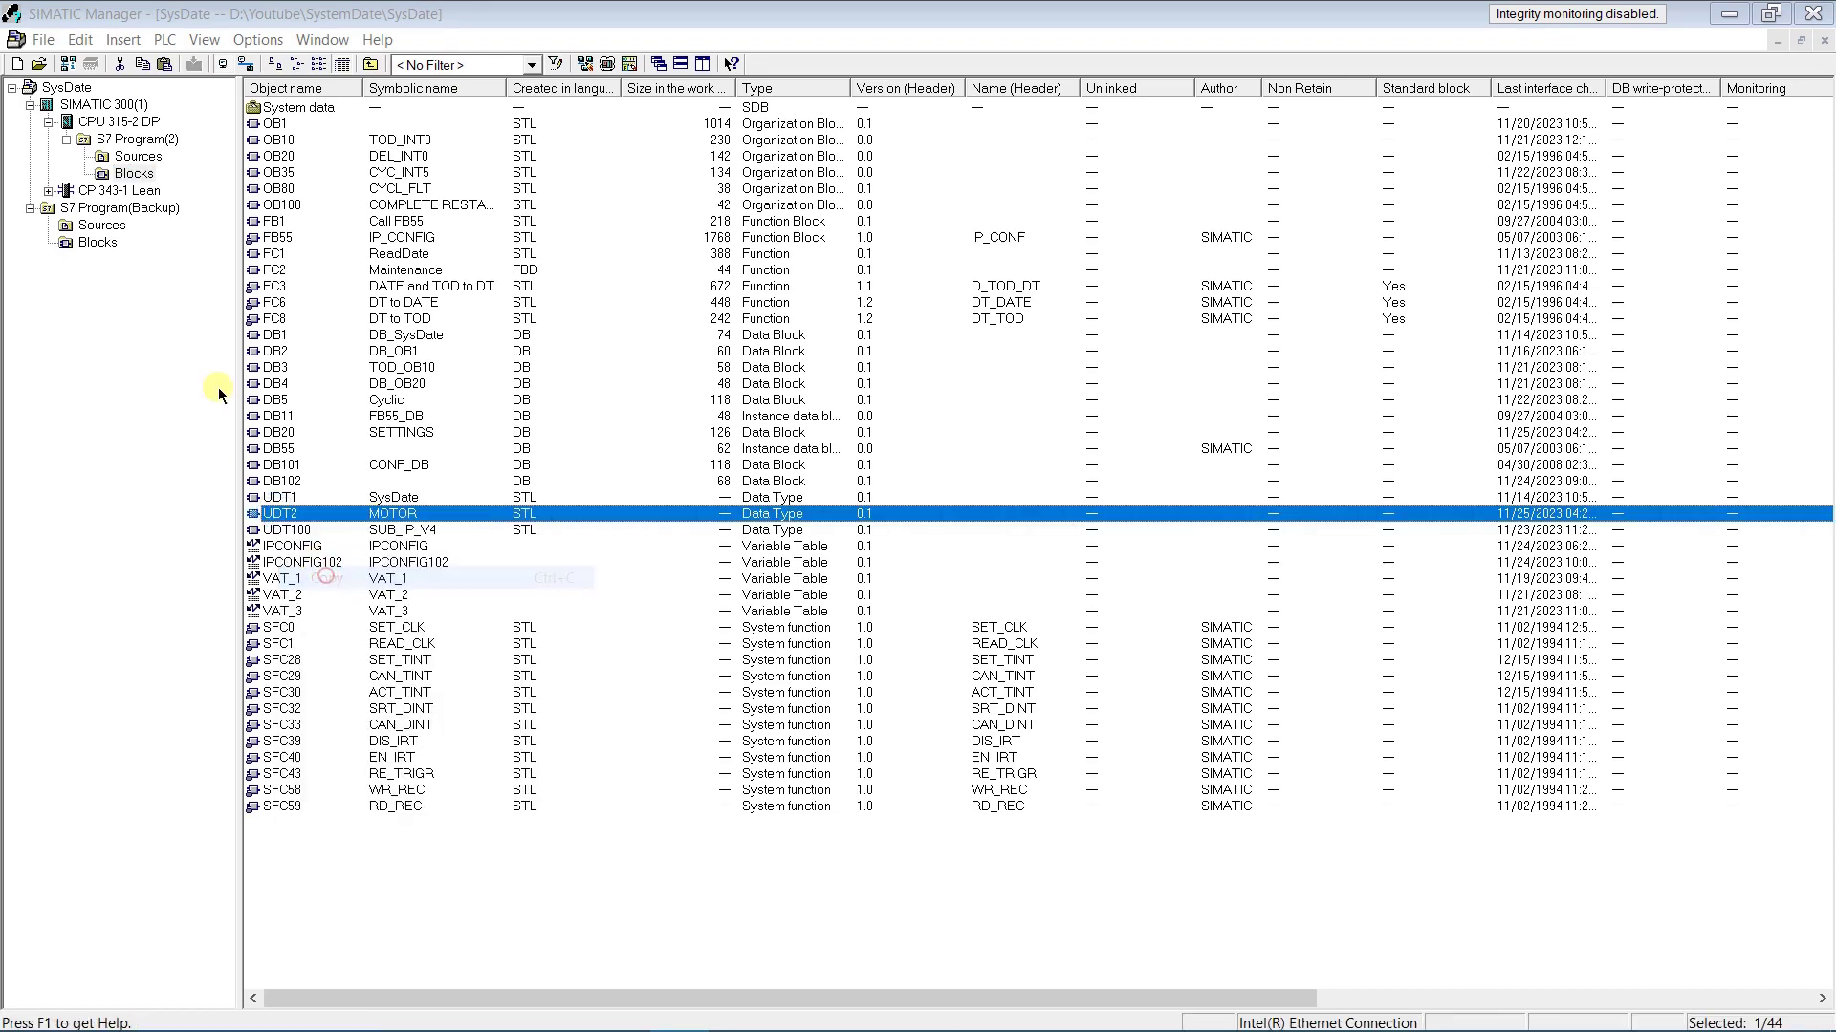
pyautogui.click(94, 245)
pyautogui.rightClick(365, 284)
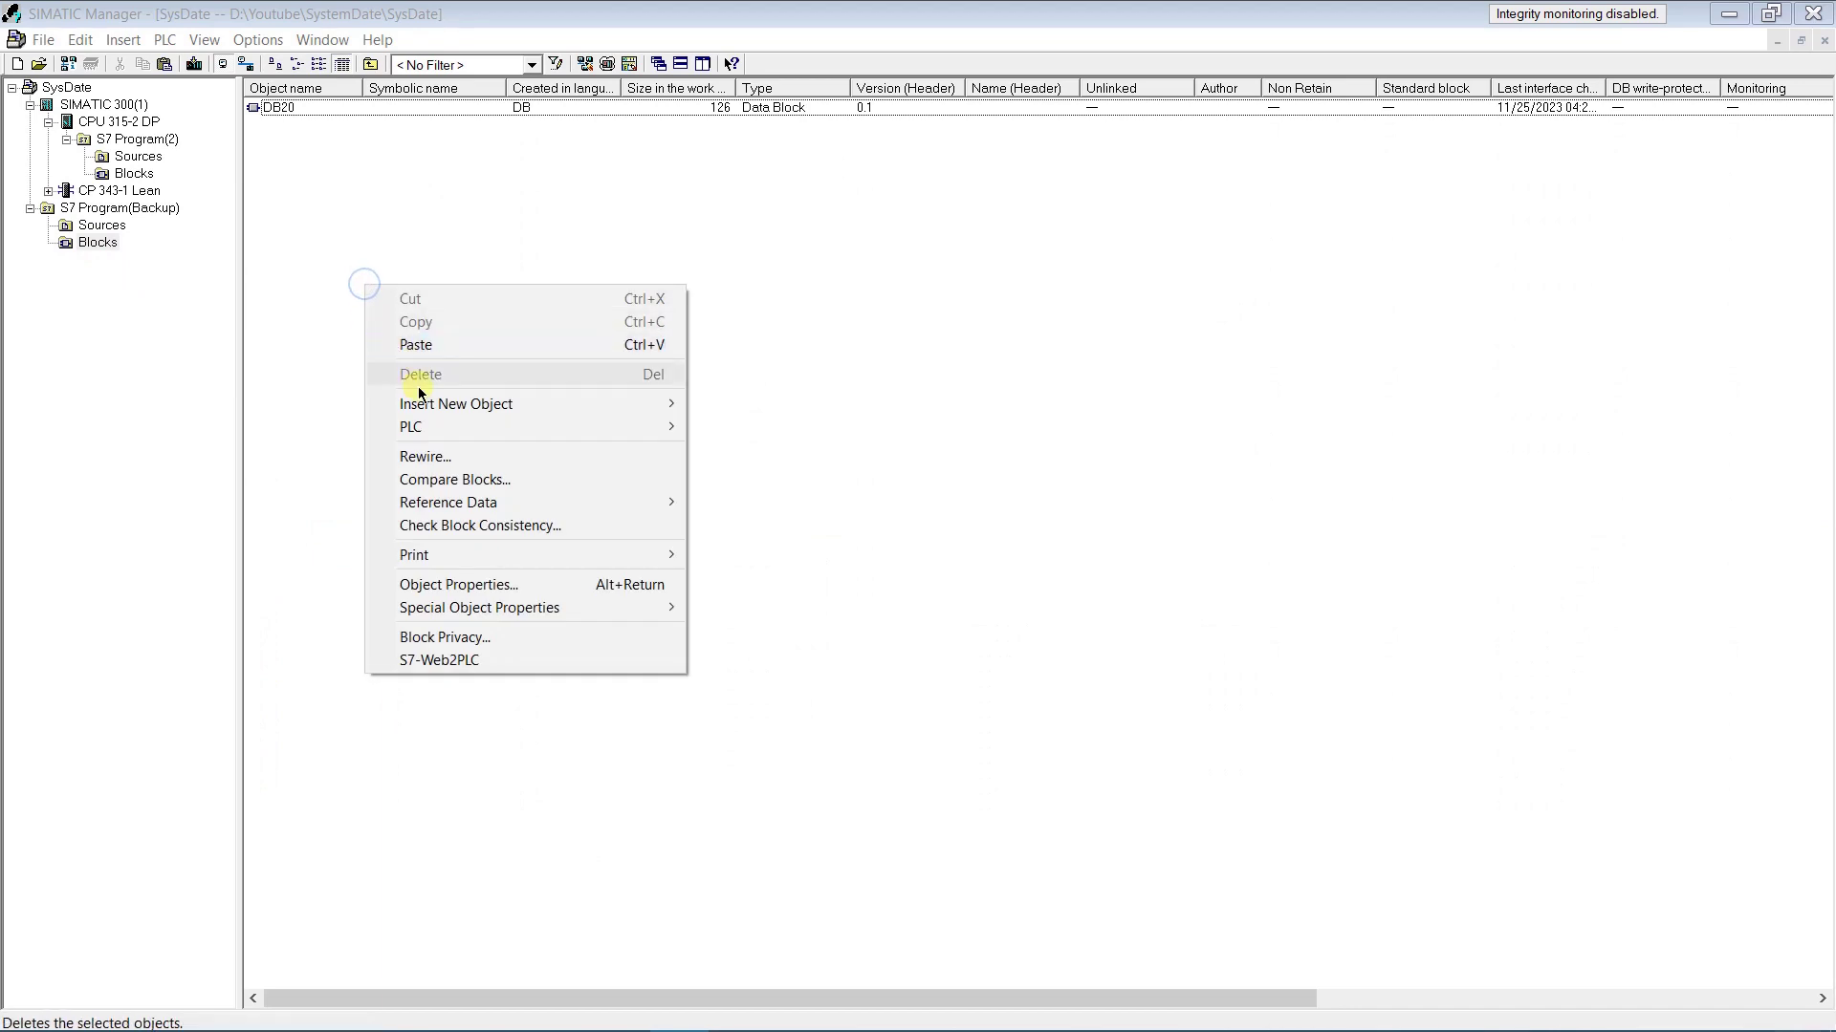
pyautogui.click(411, 341)
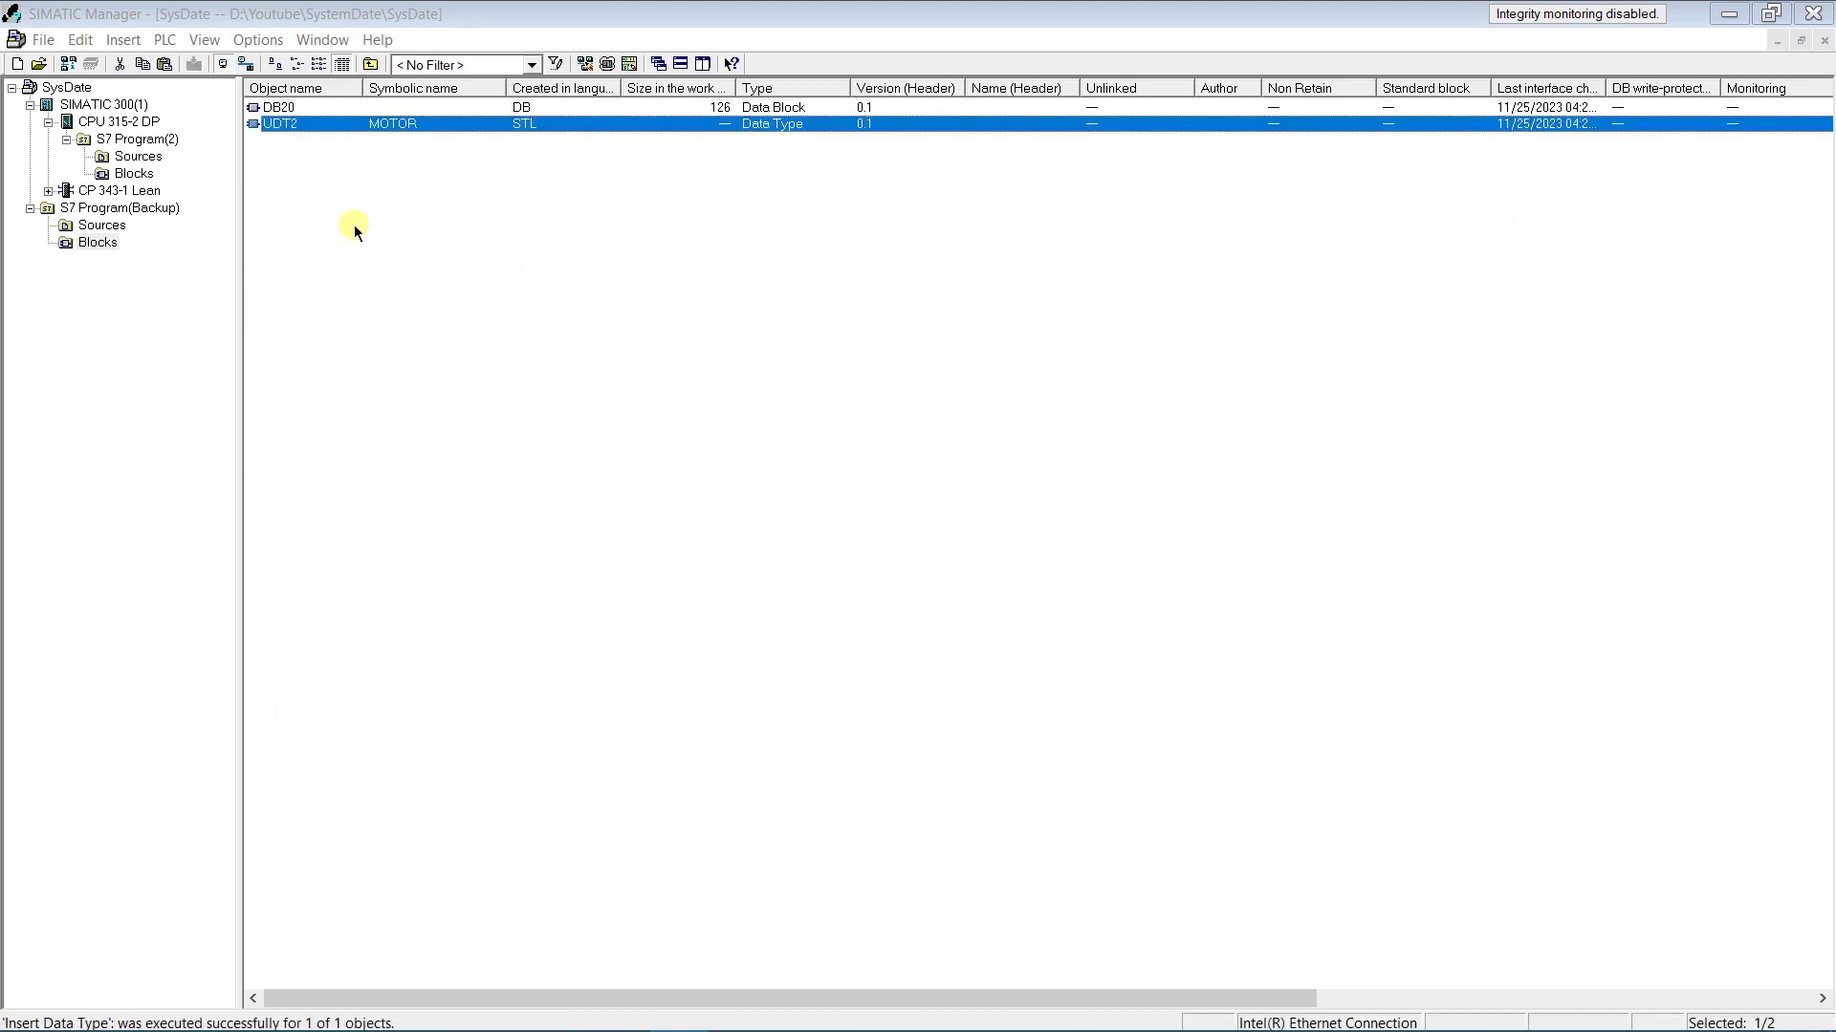
pyautogui.click(252, 109)
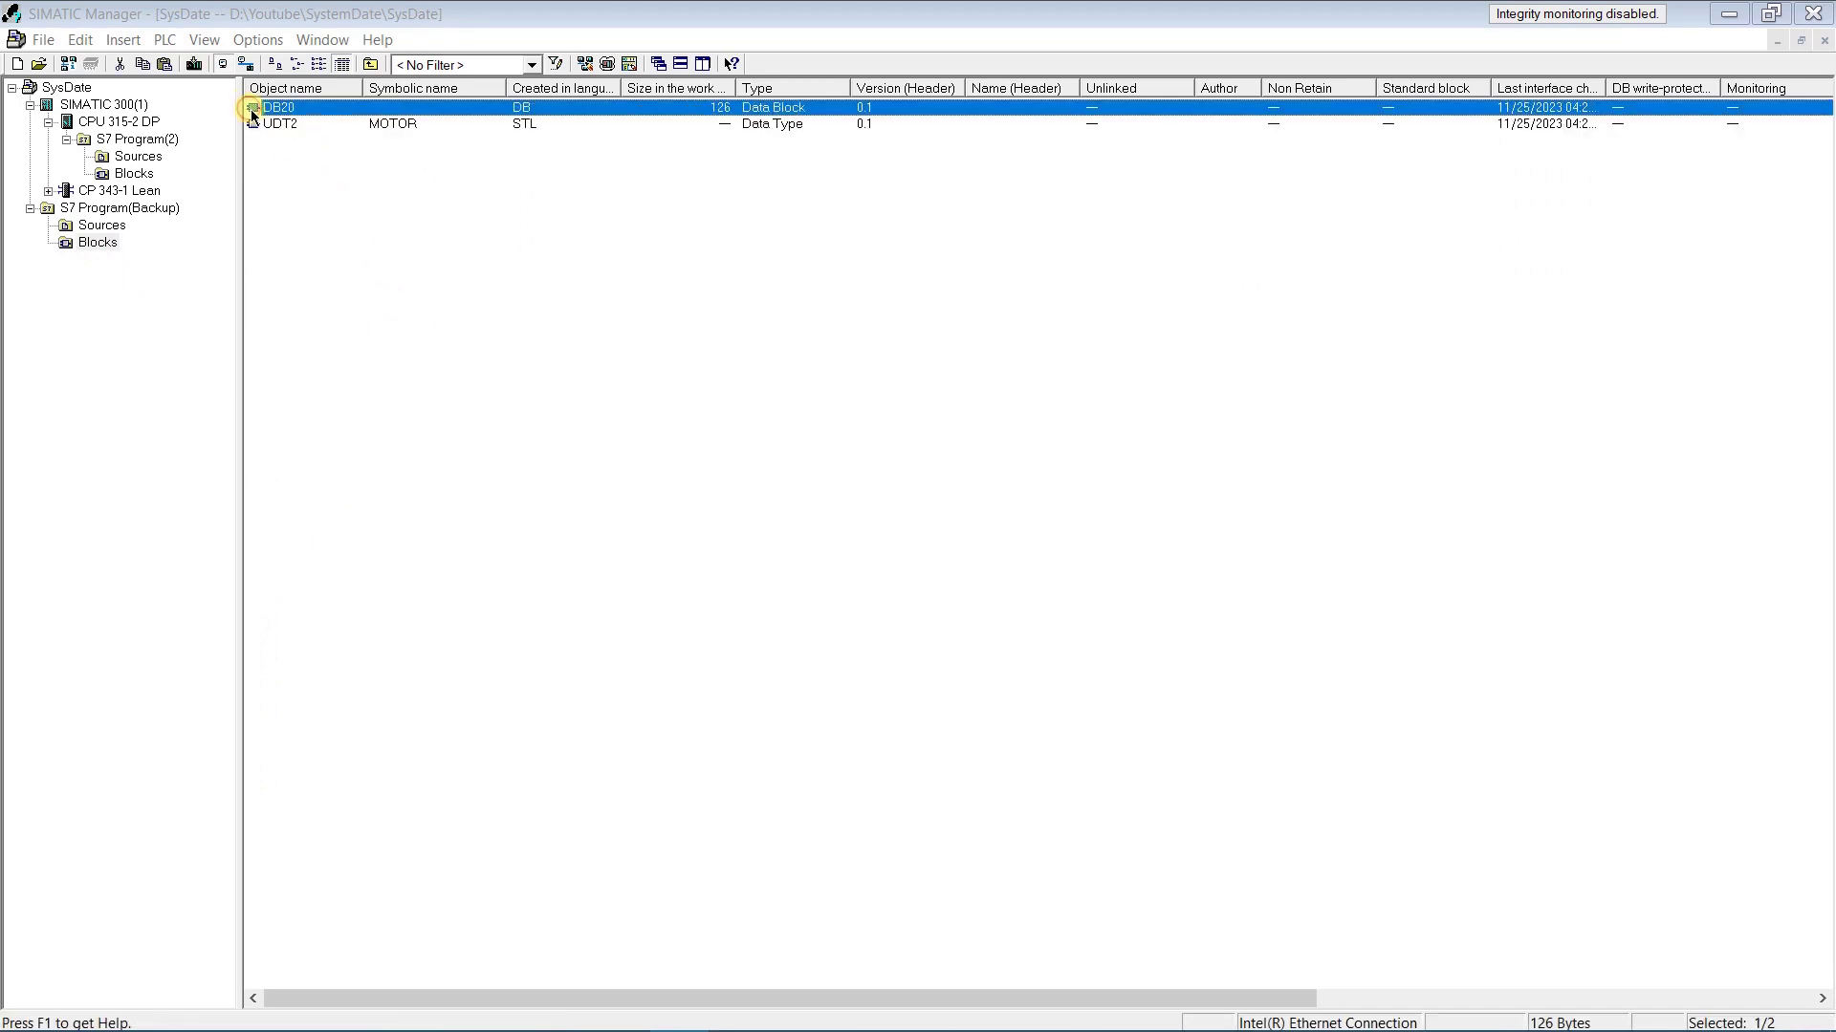
pyautogui.doubleClick(254, 116)
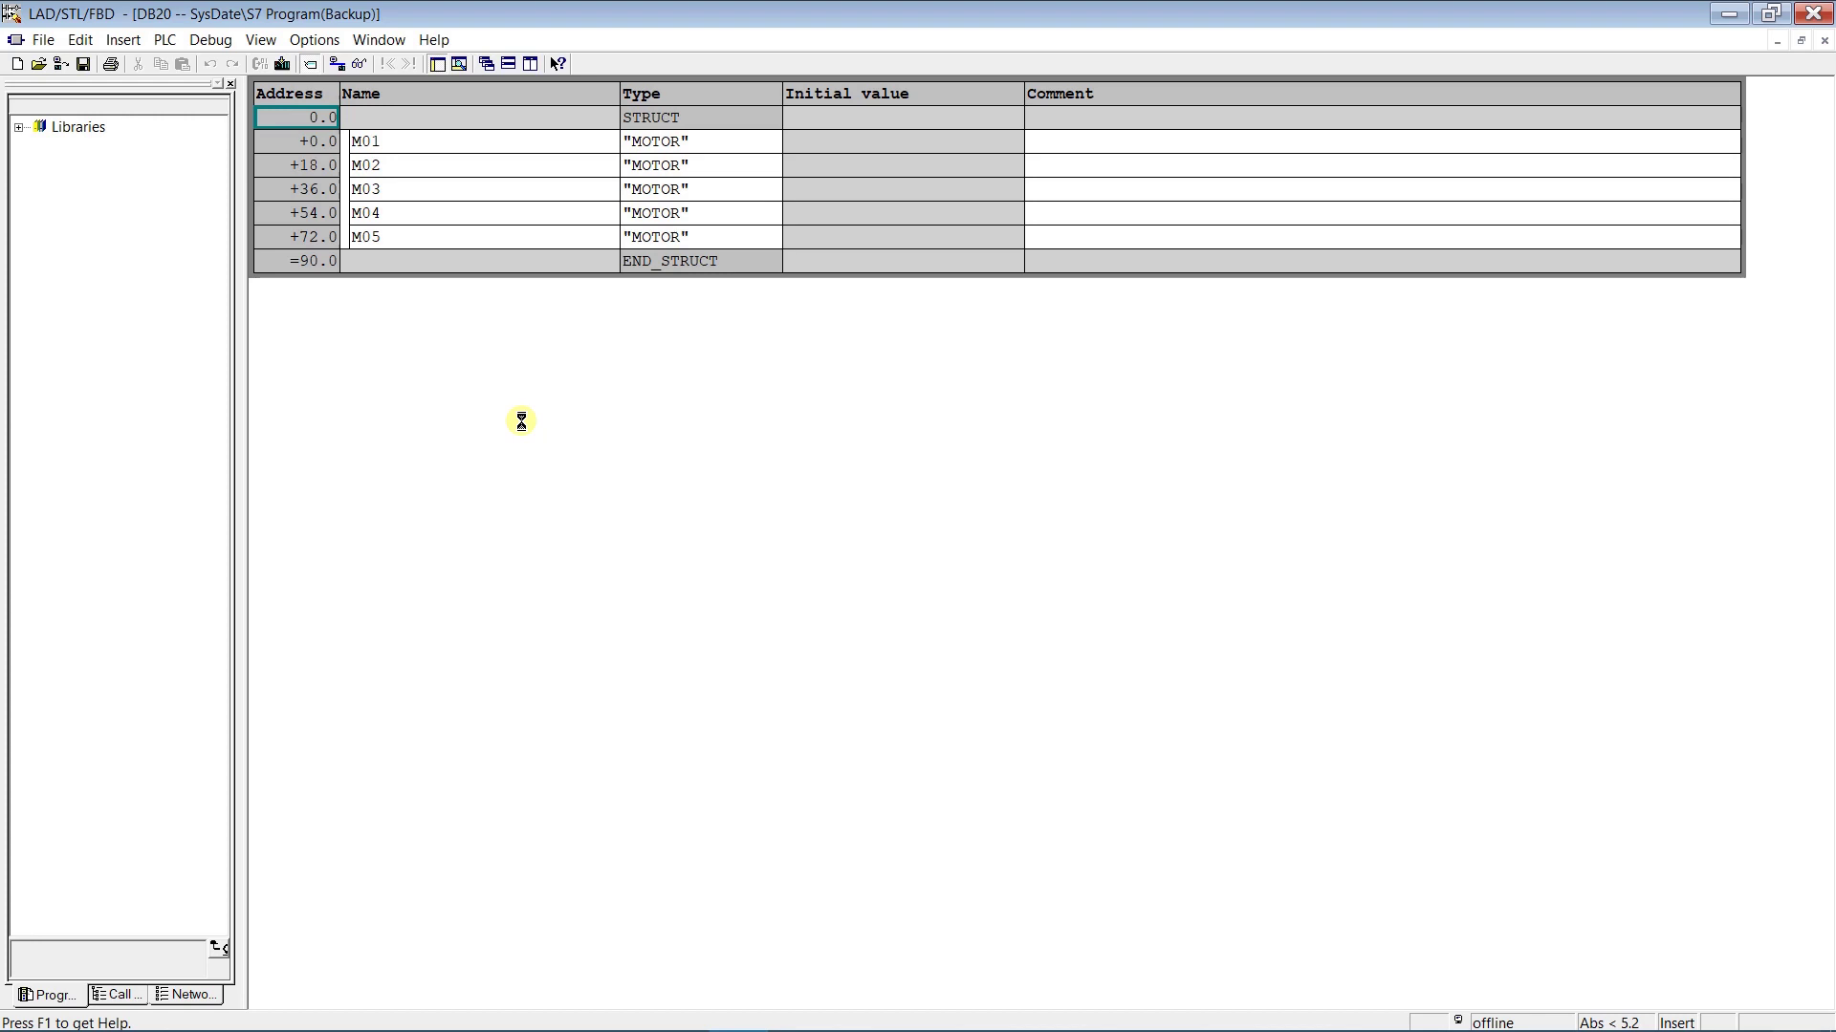
pyautogui.click(260, 39)
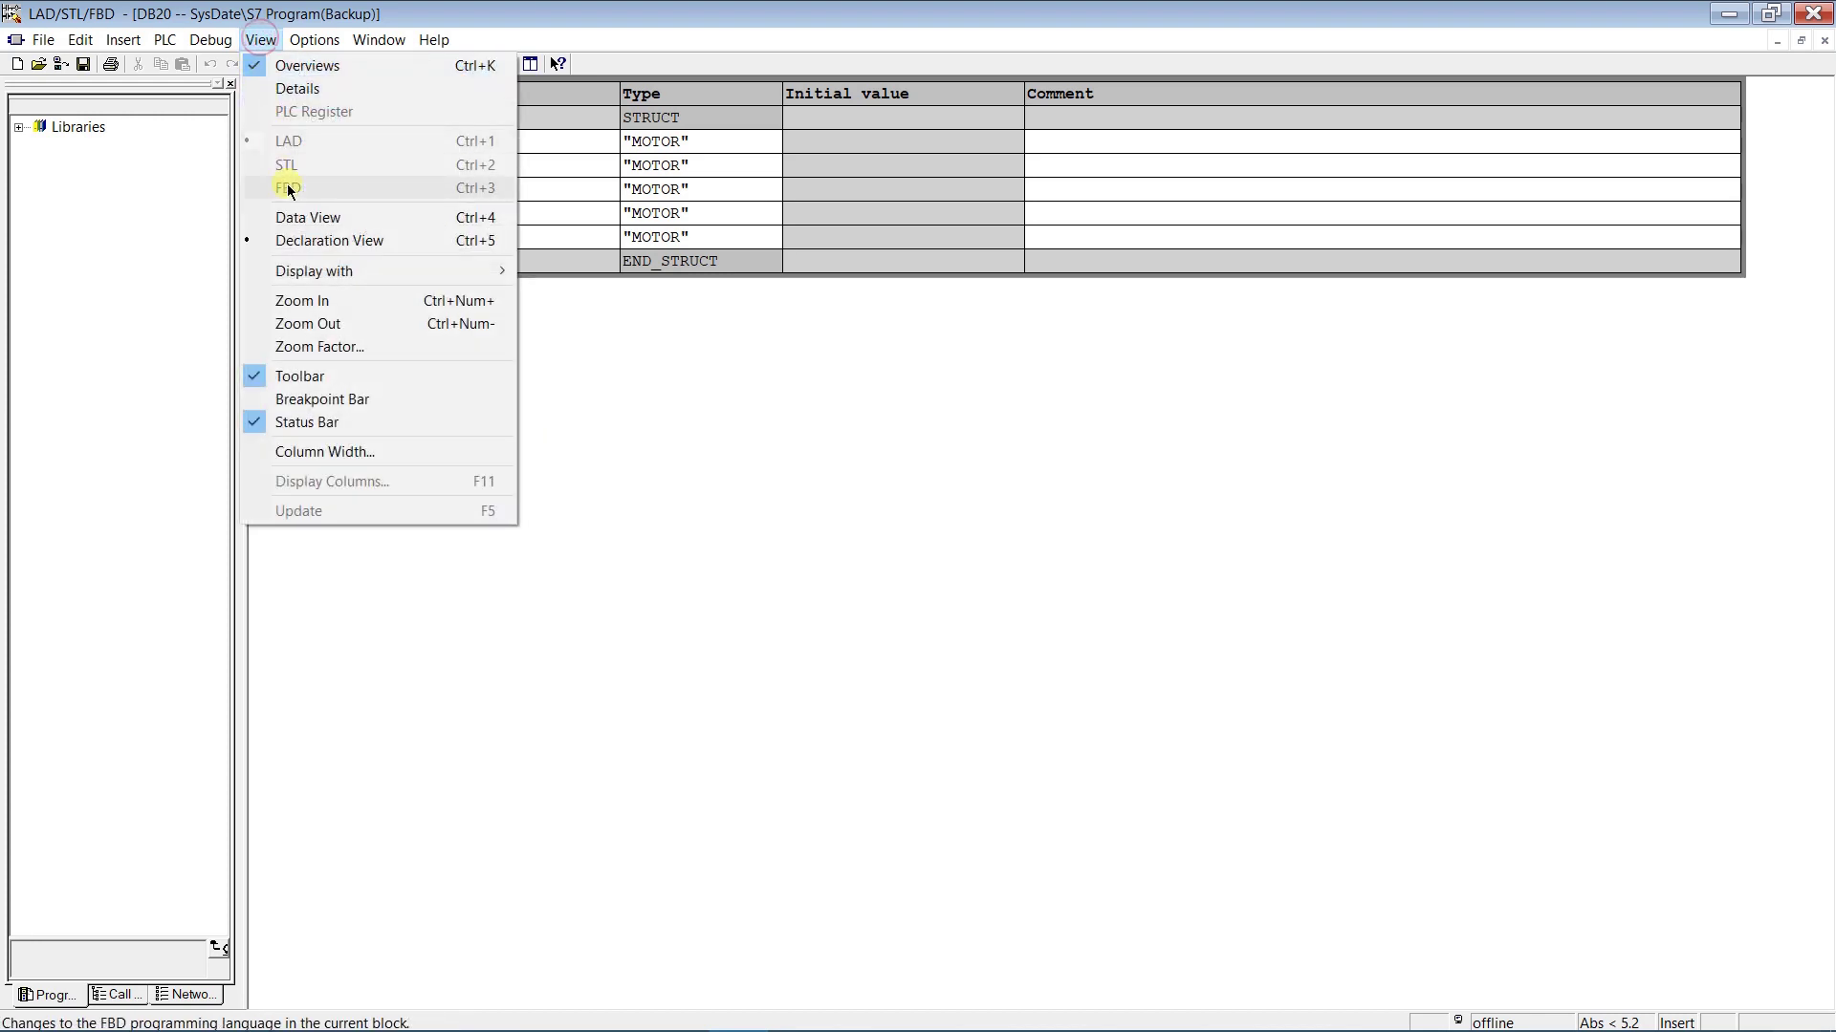
pyautogui.click(296, 216)
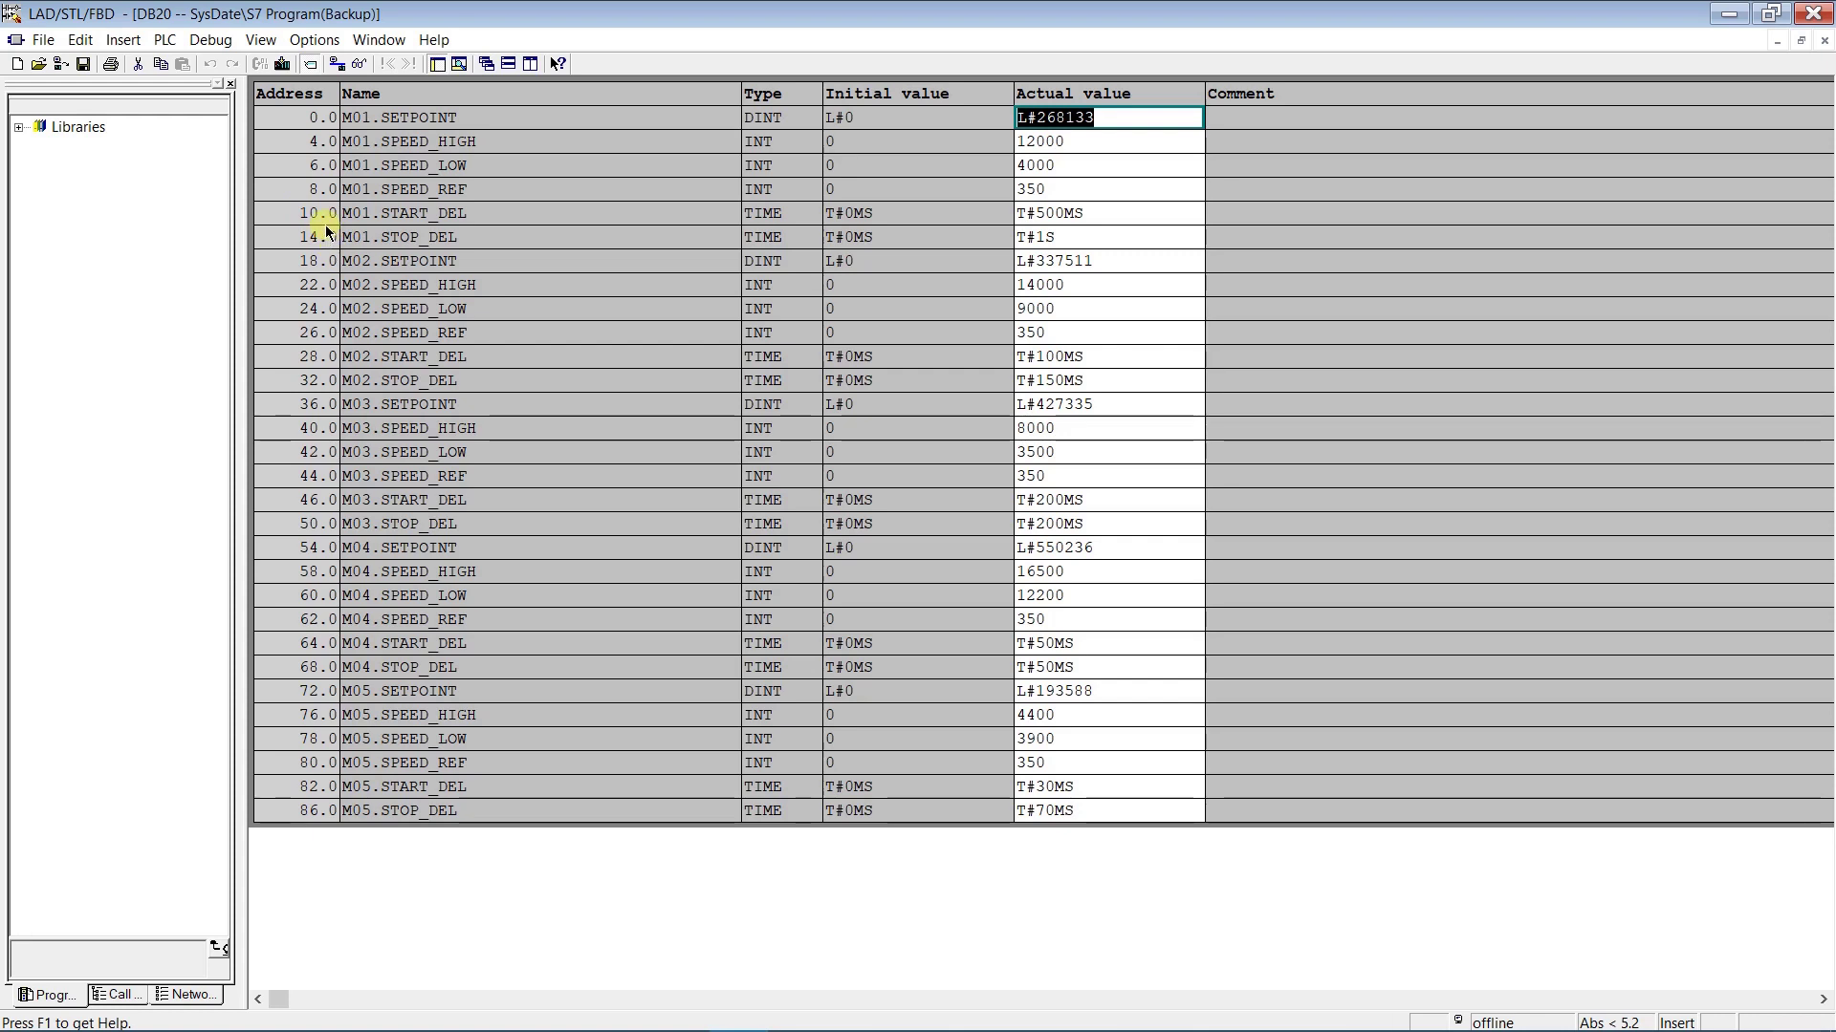
pyautogui.click(260, 40)
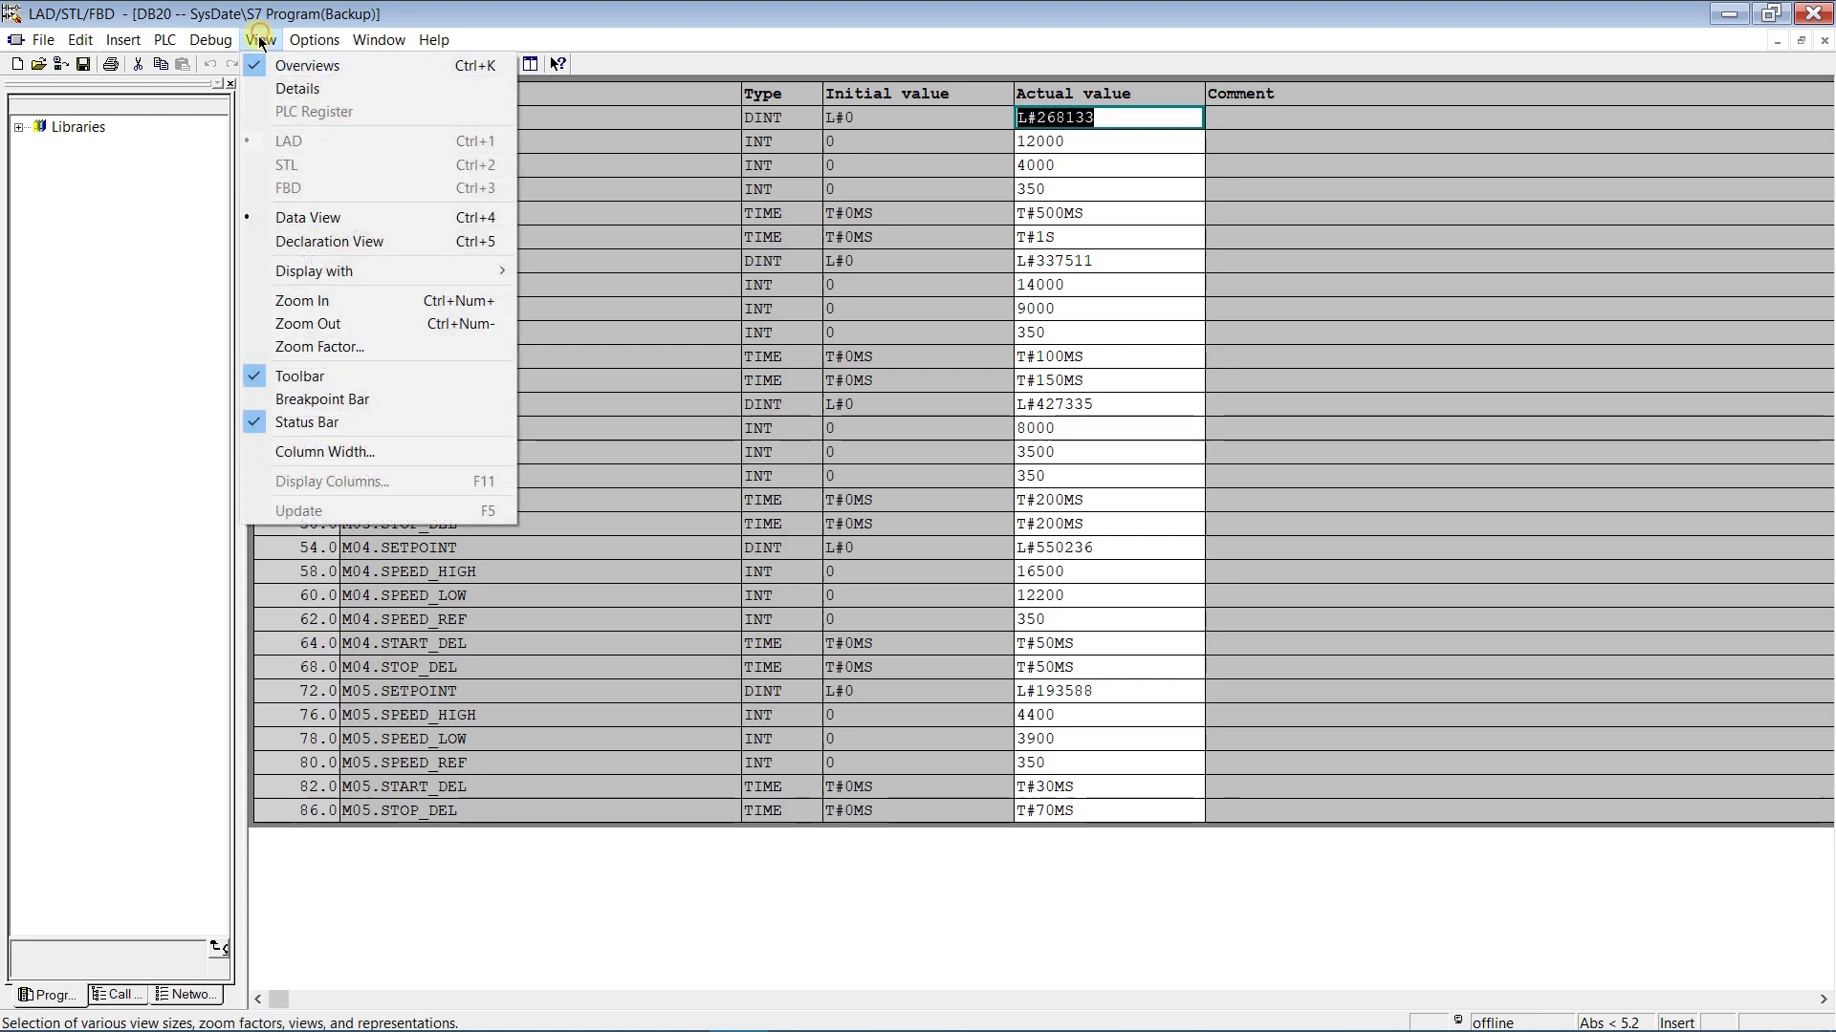
pyautogui.click(273, 241)
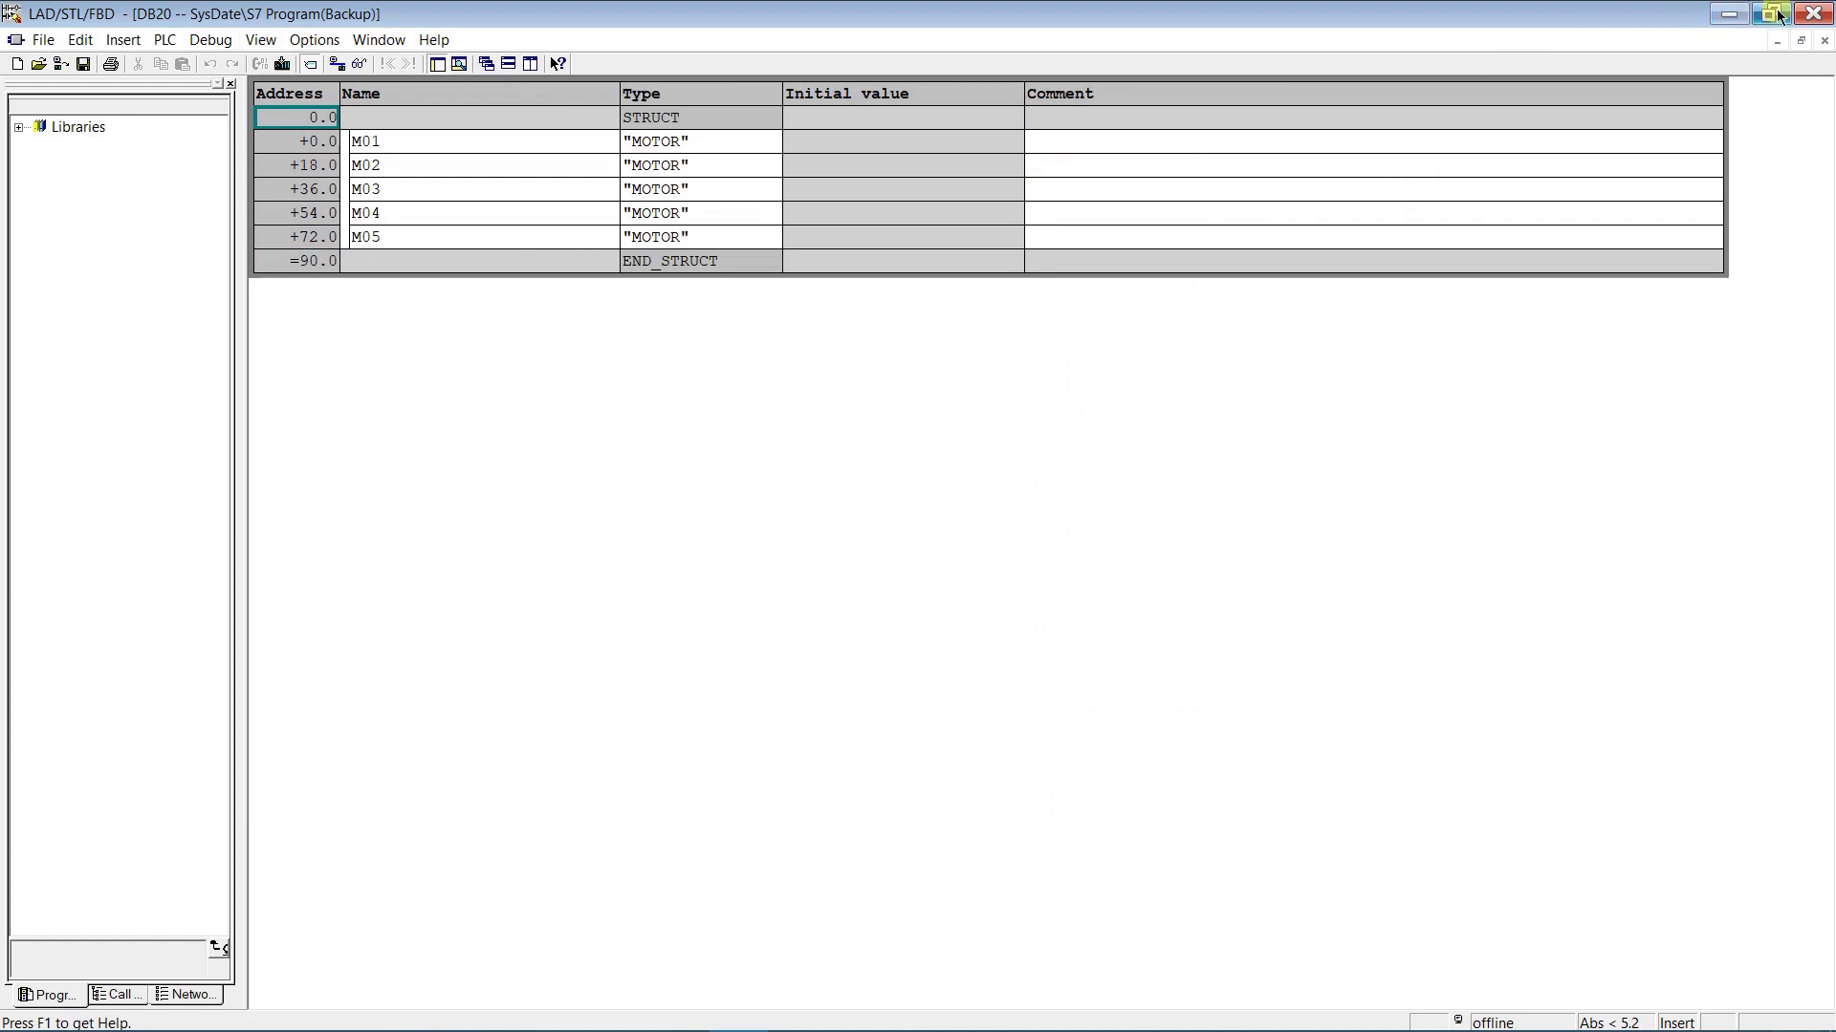
pyautogui.click(1813, 14)
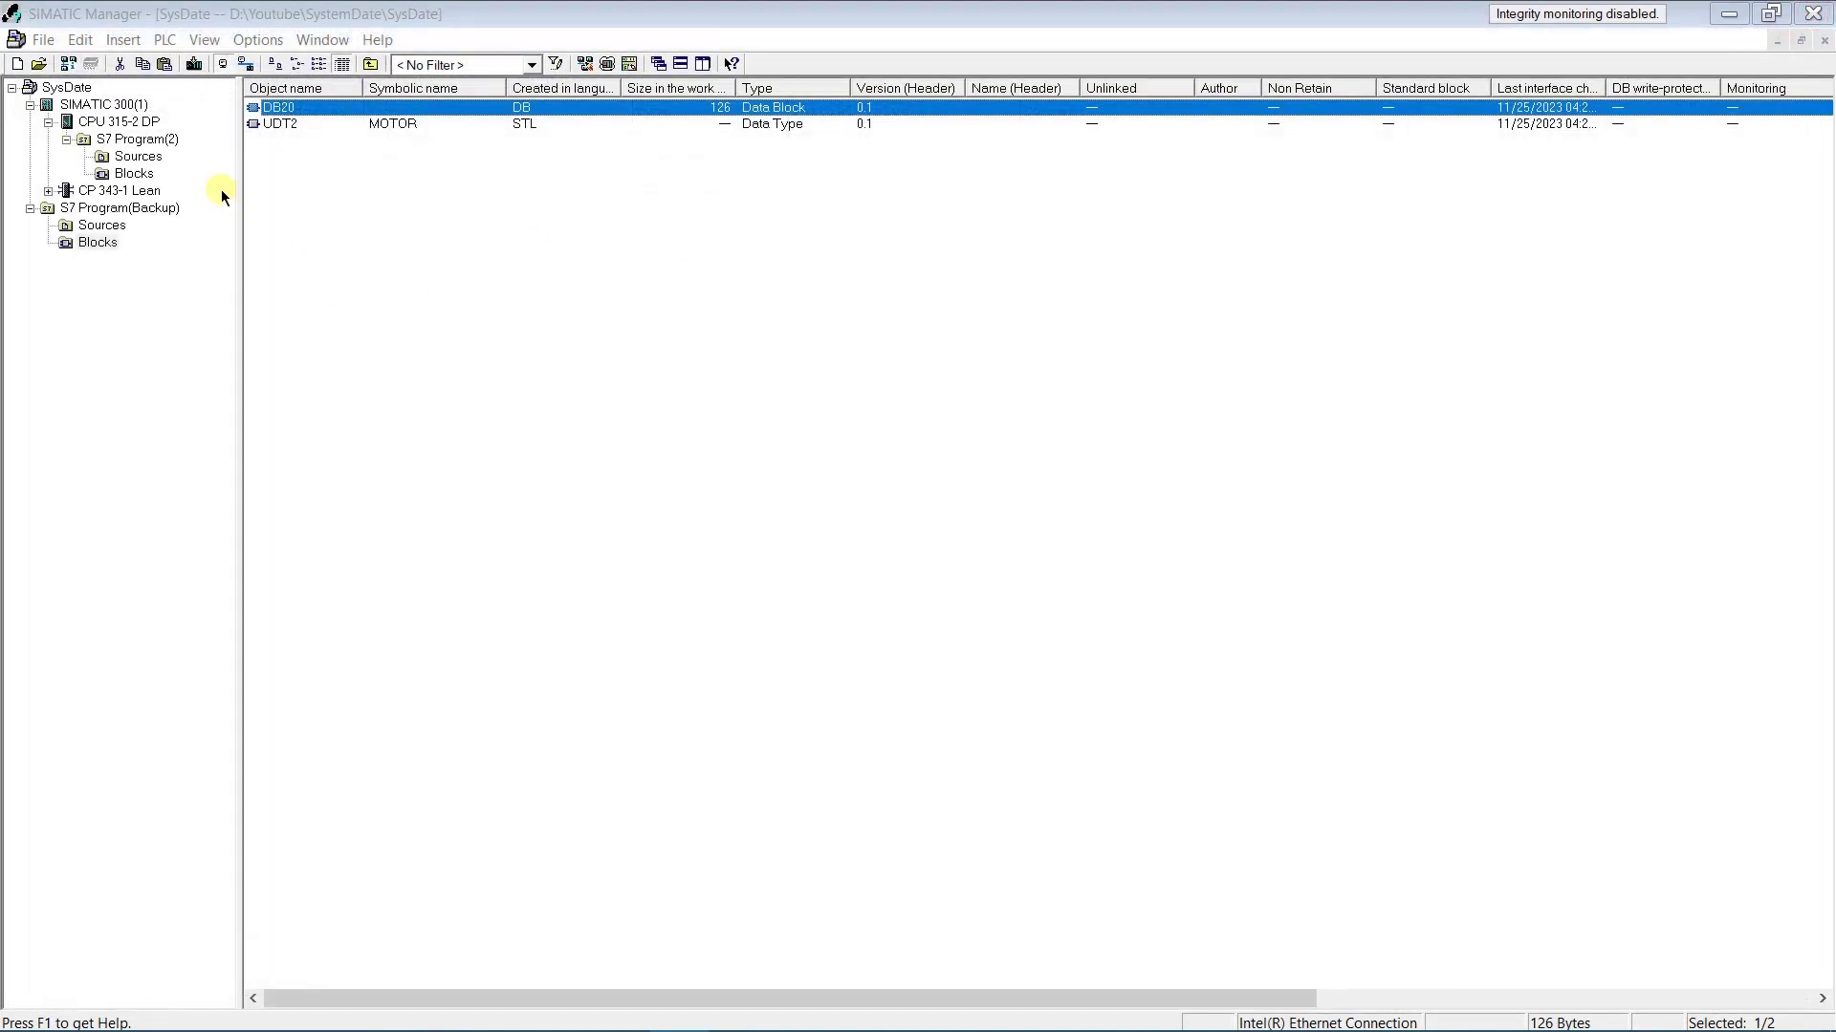
# Open the main program's DB20 SETTINGS and show its Data View with actual values
pyautogui.click(132, 173)
pyautogui.click(329, 268)
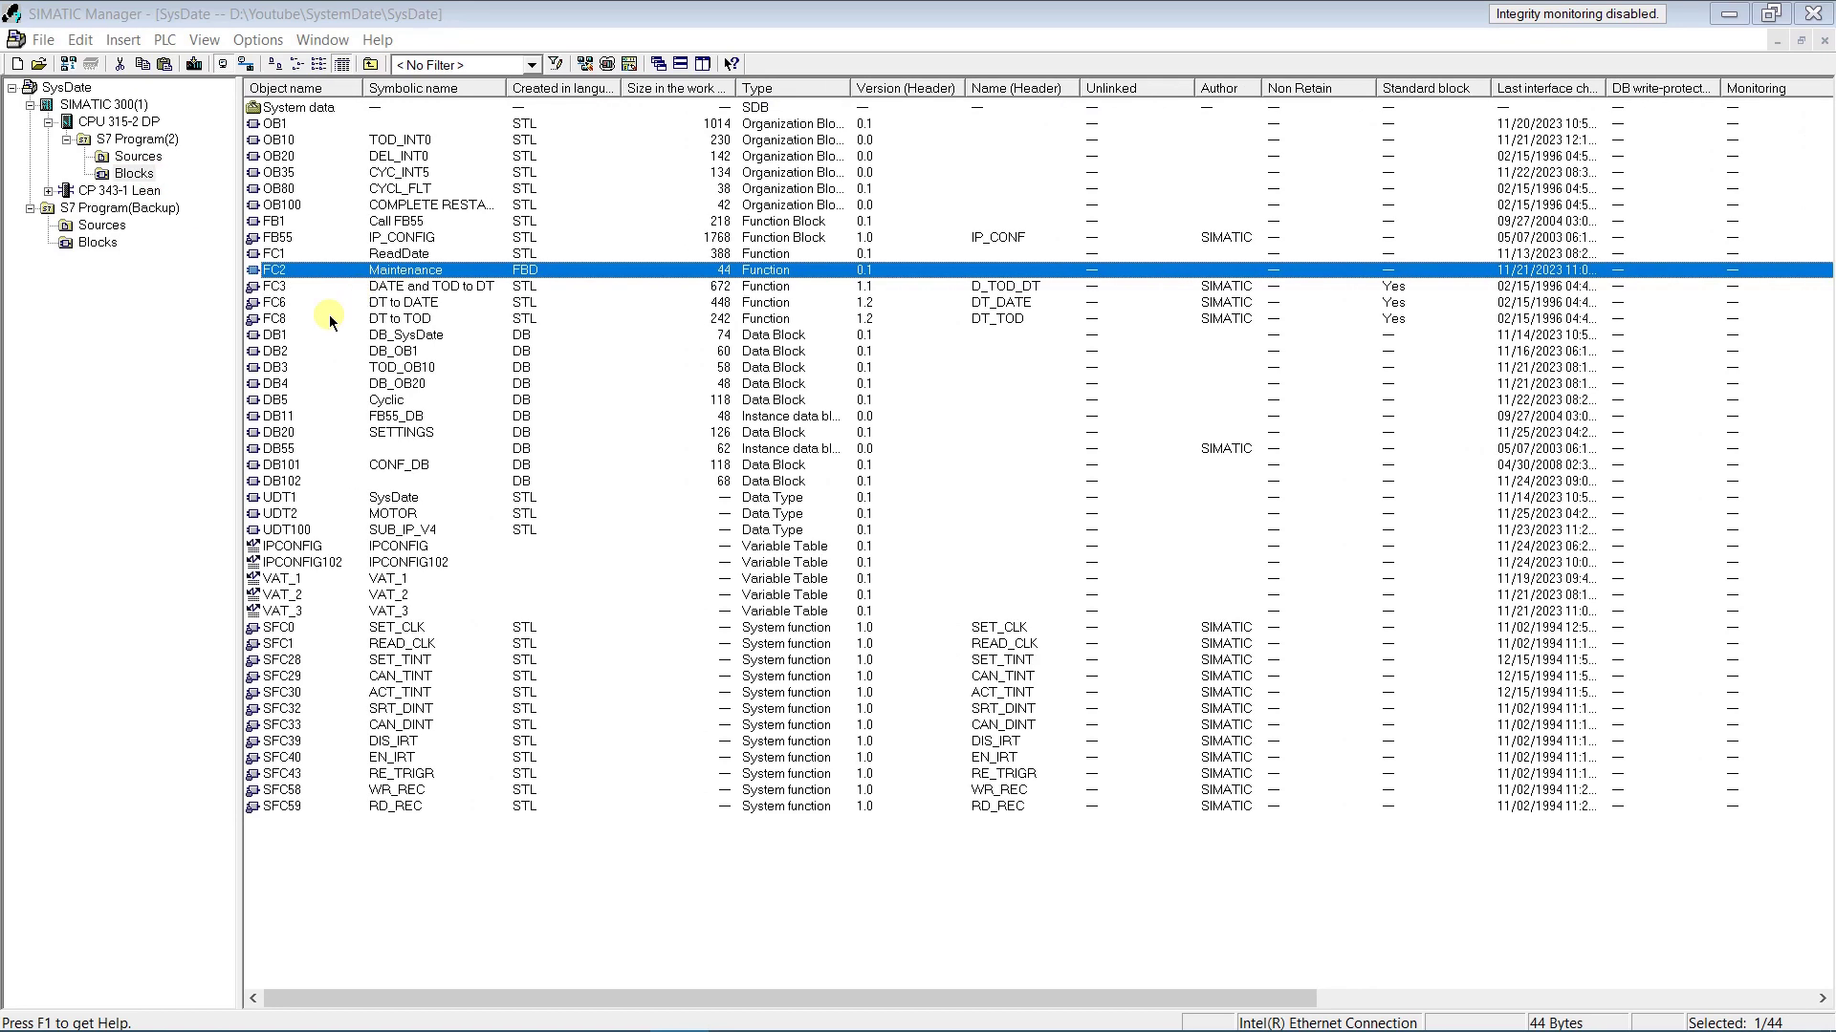
pyautogui.click(284, 437)
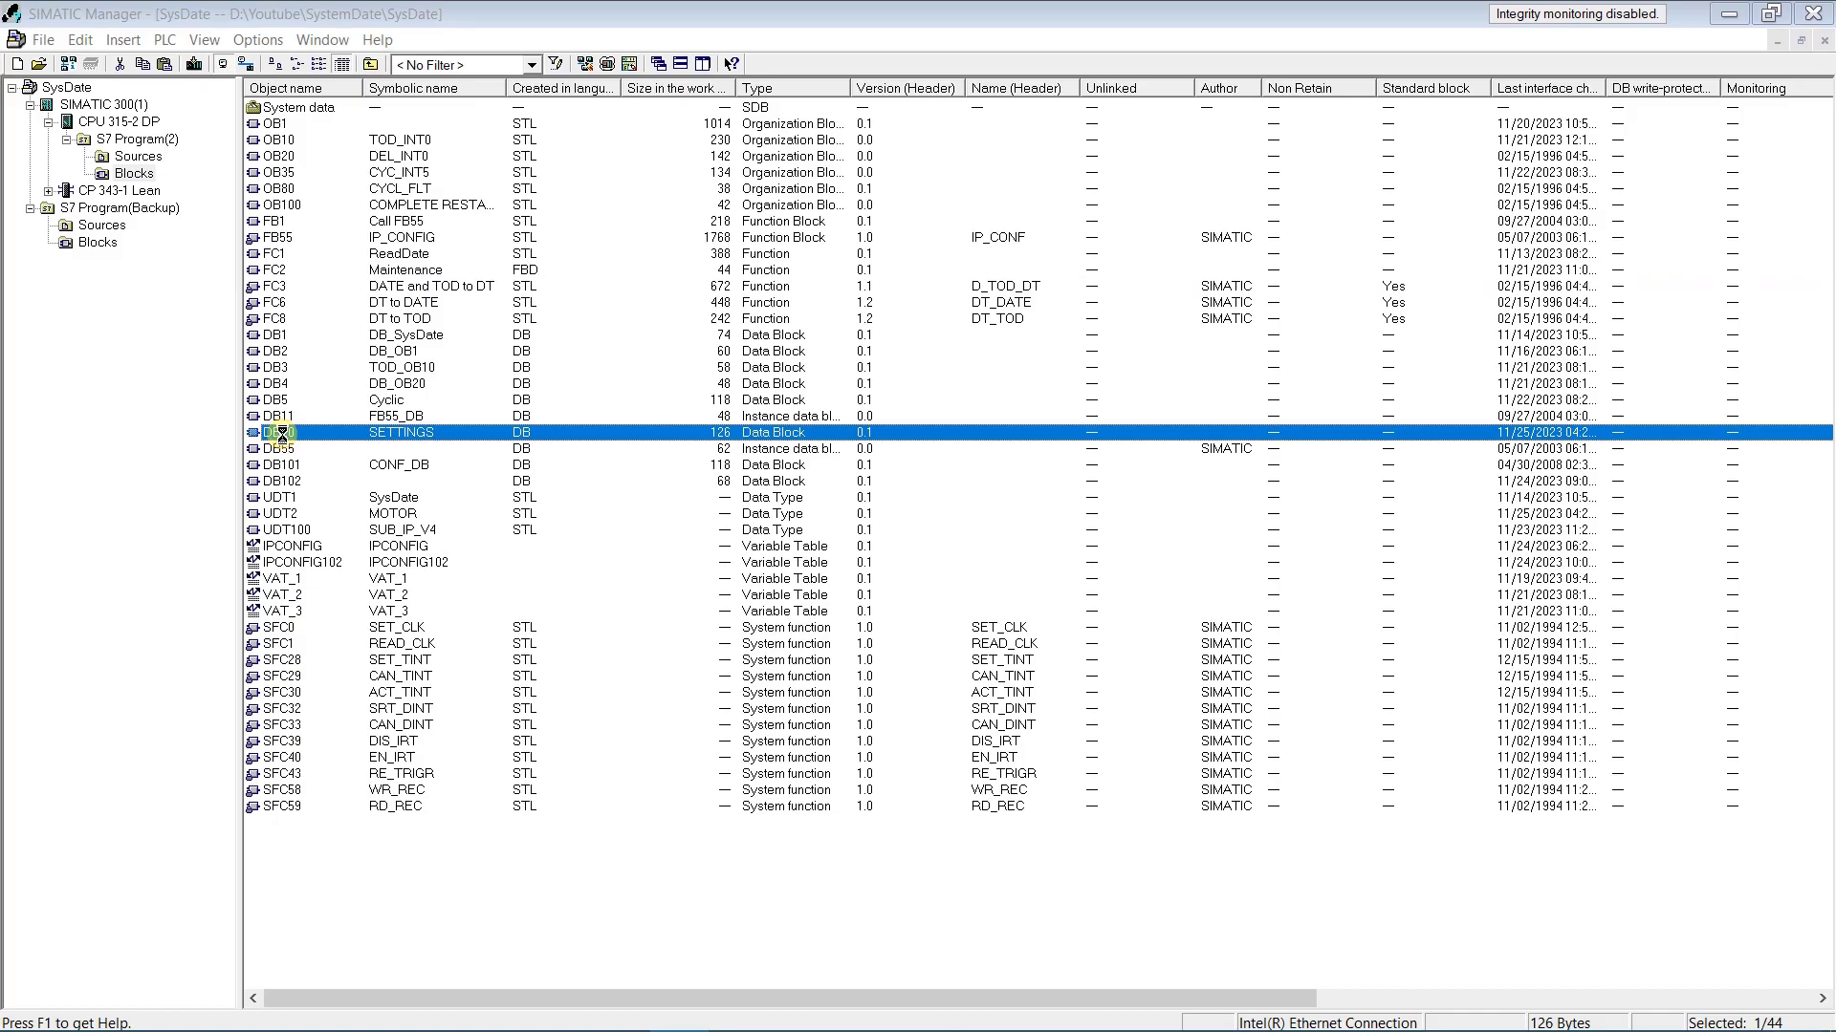
pyautogui.doubleClick(282, 435)
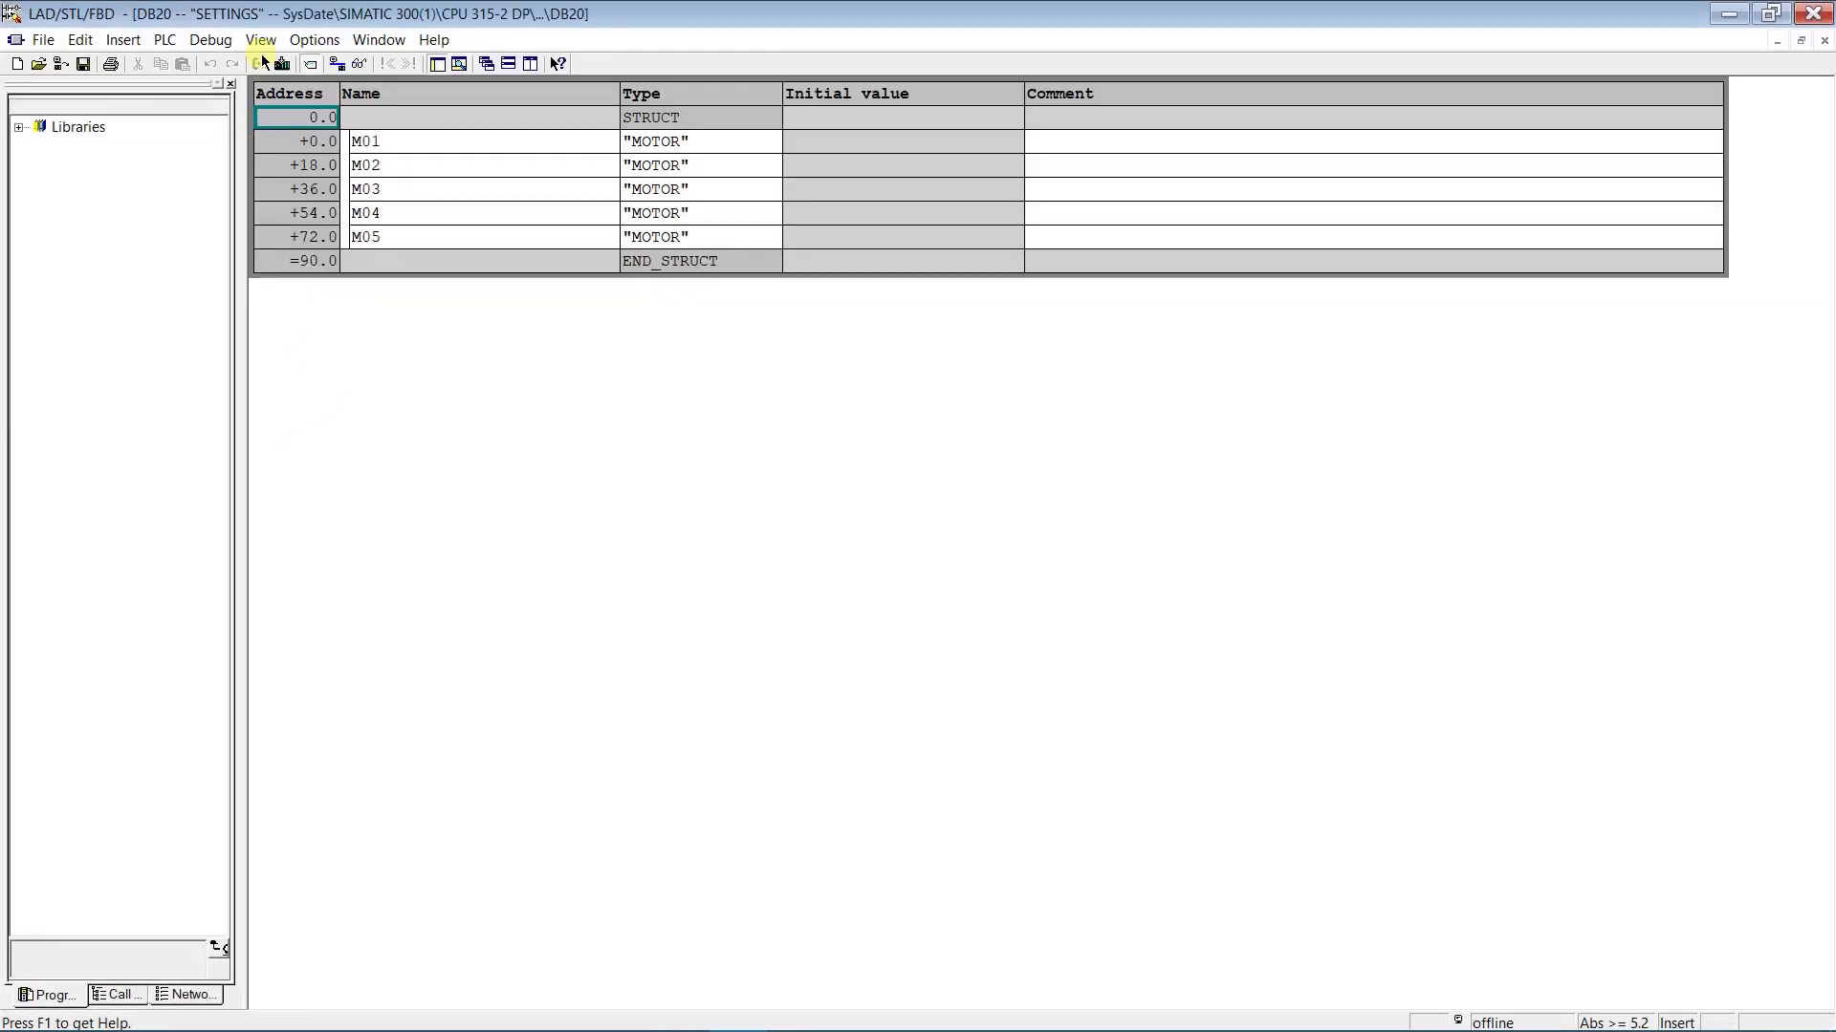
pyautogui.click(260, 40)
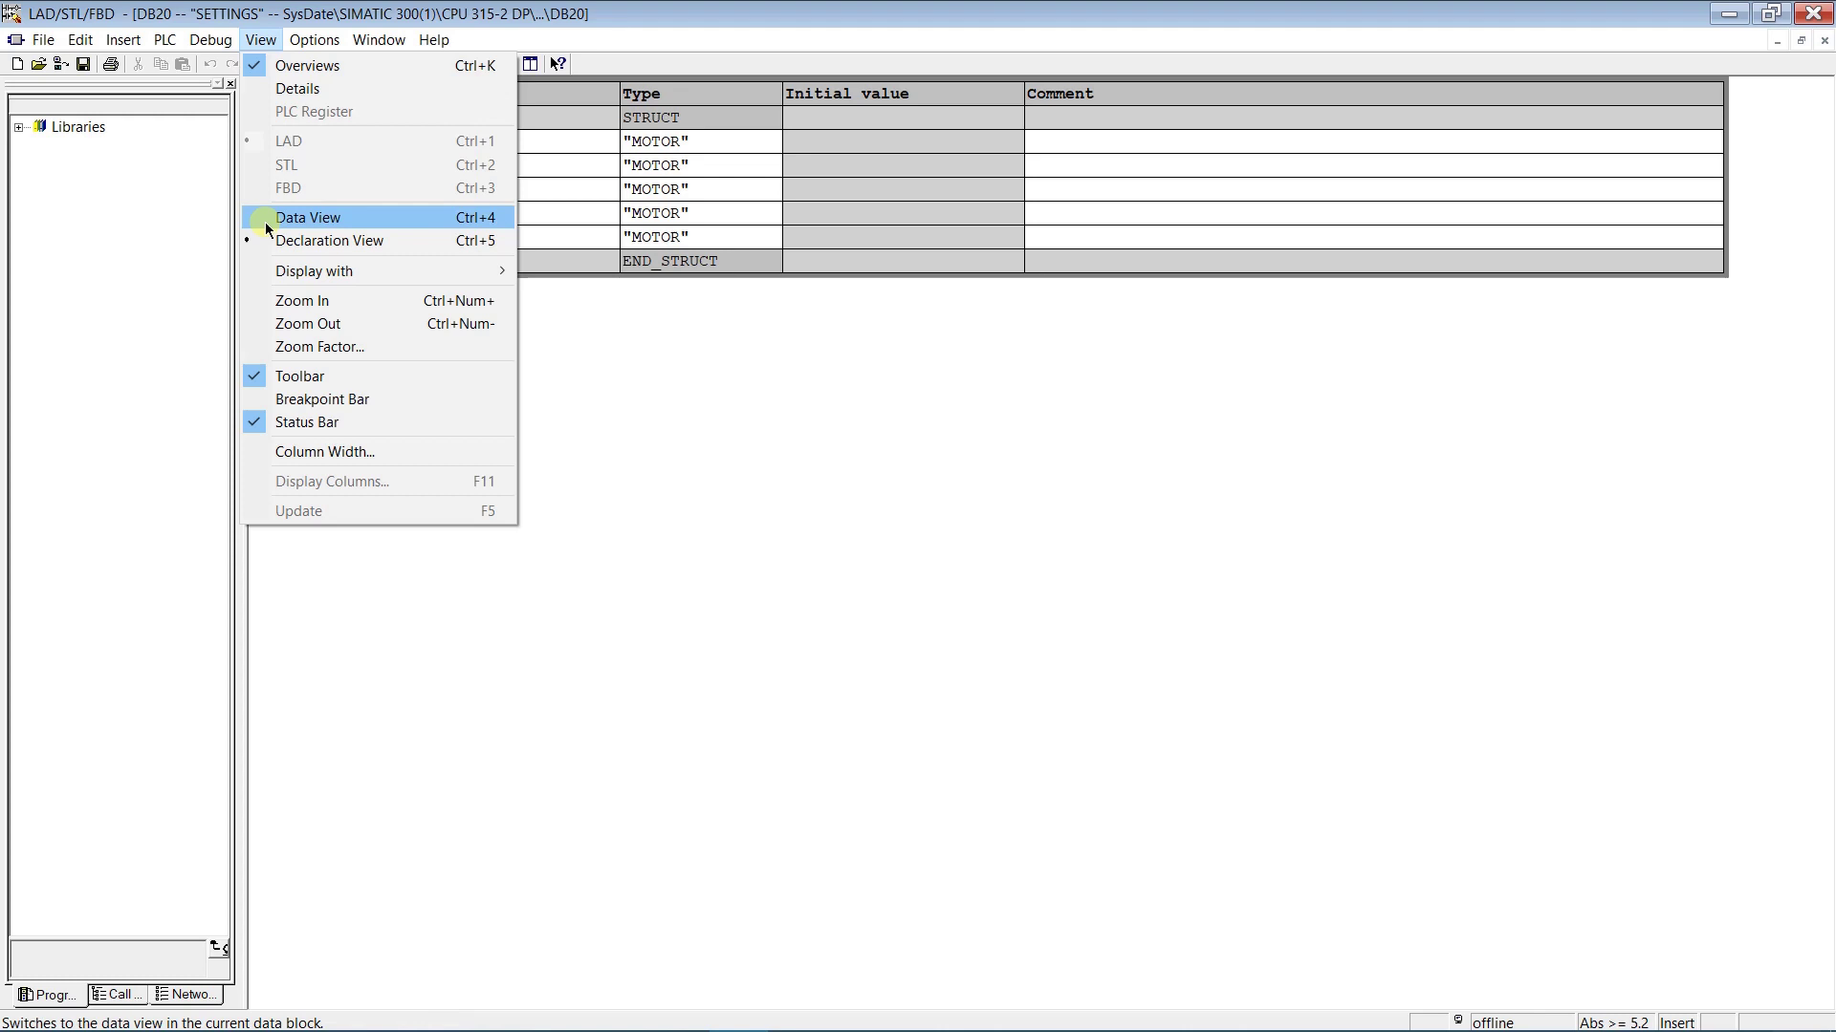
pyautogui.click(307, 218)
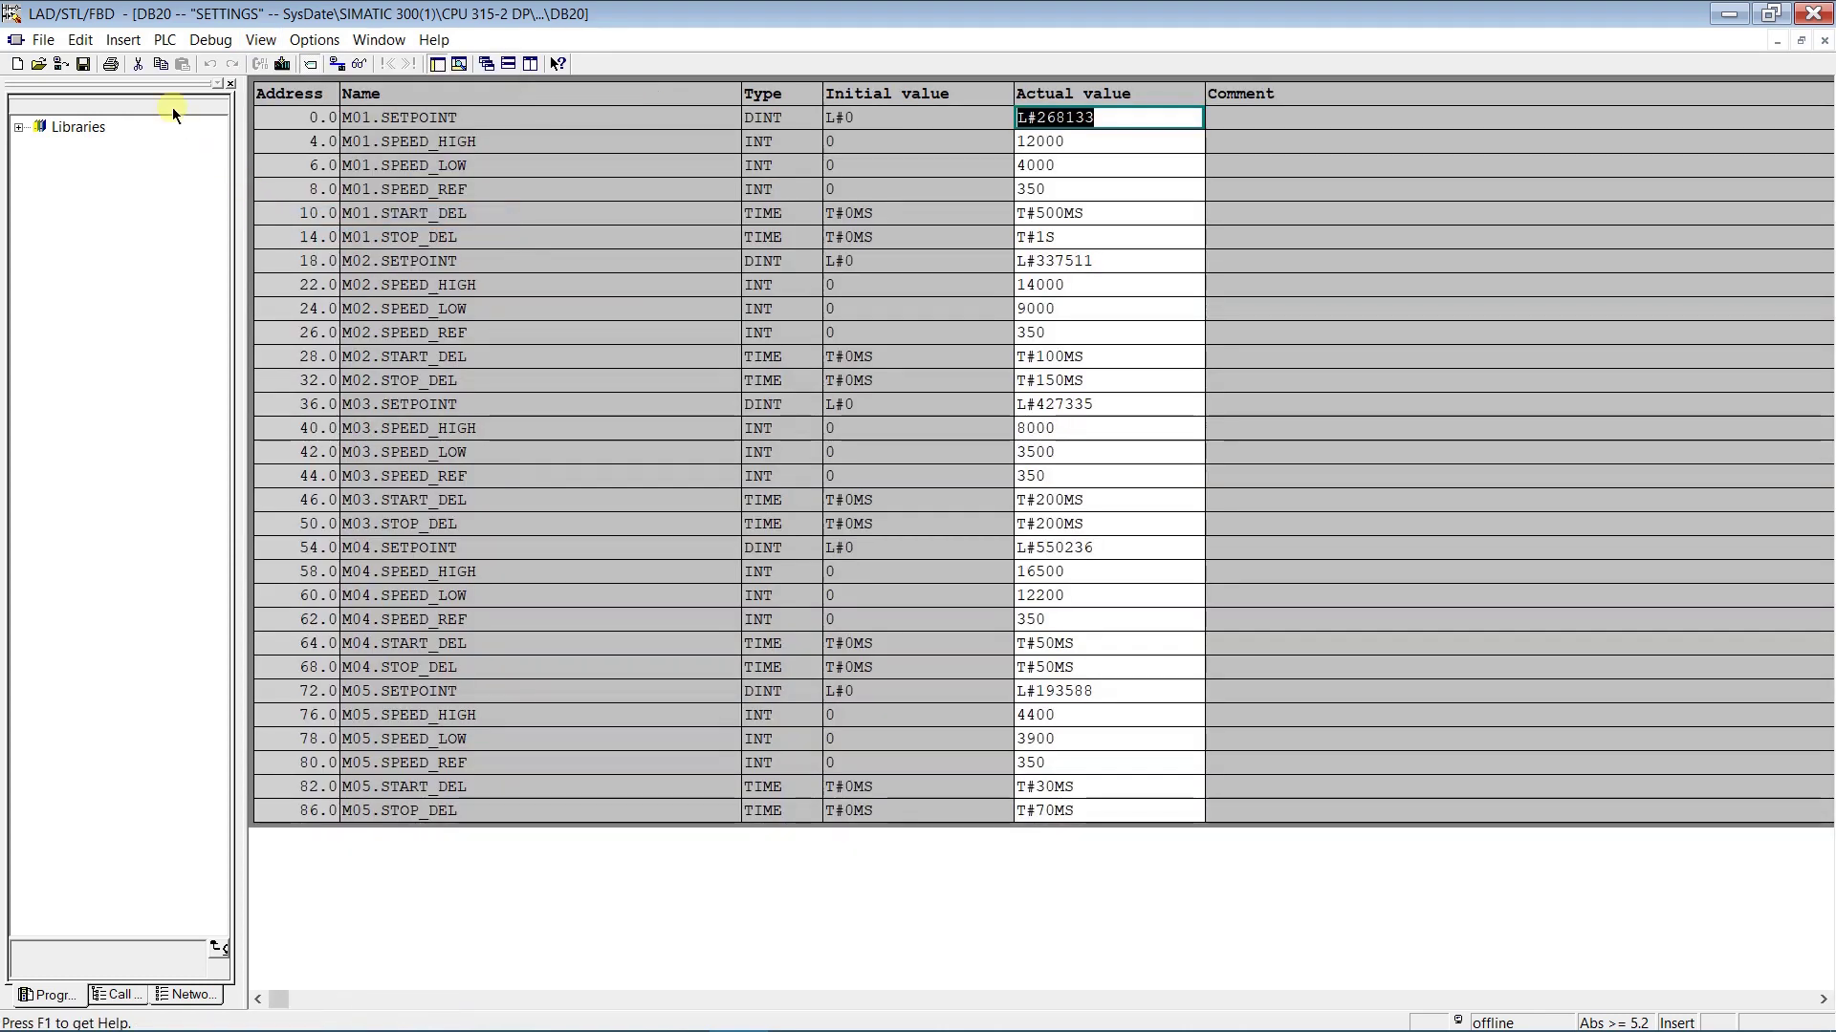
# Initialize the data block so all actual values reset to defaults like L#0 and T#0MS
pyautogui.click(81, 40)
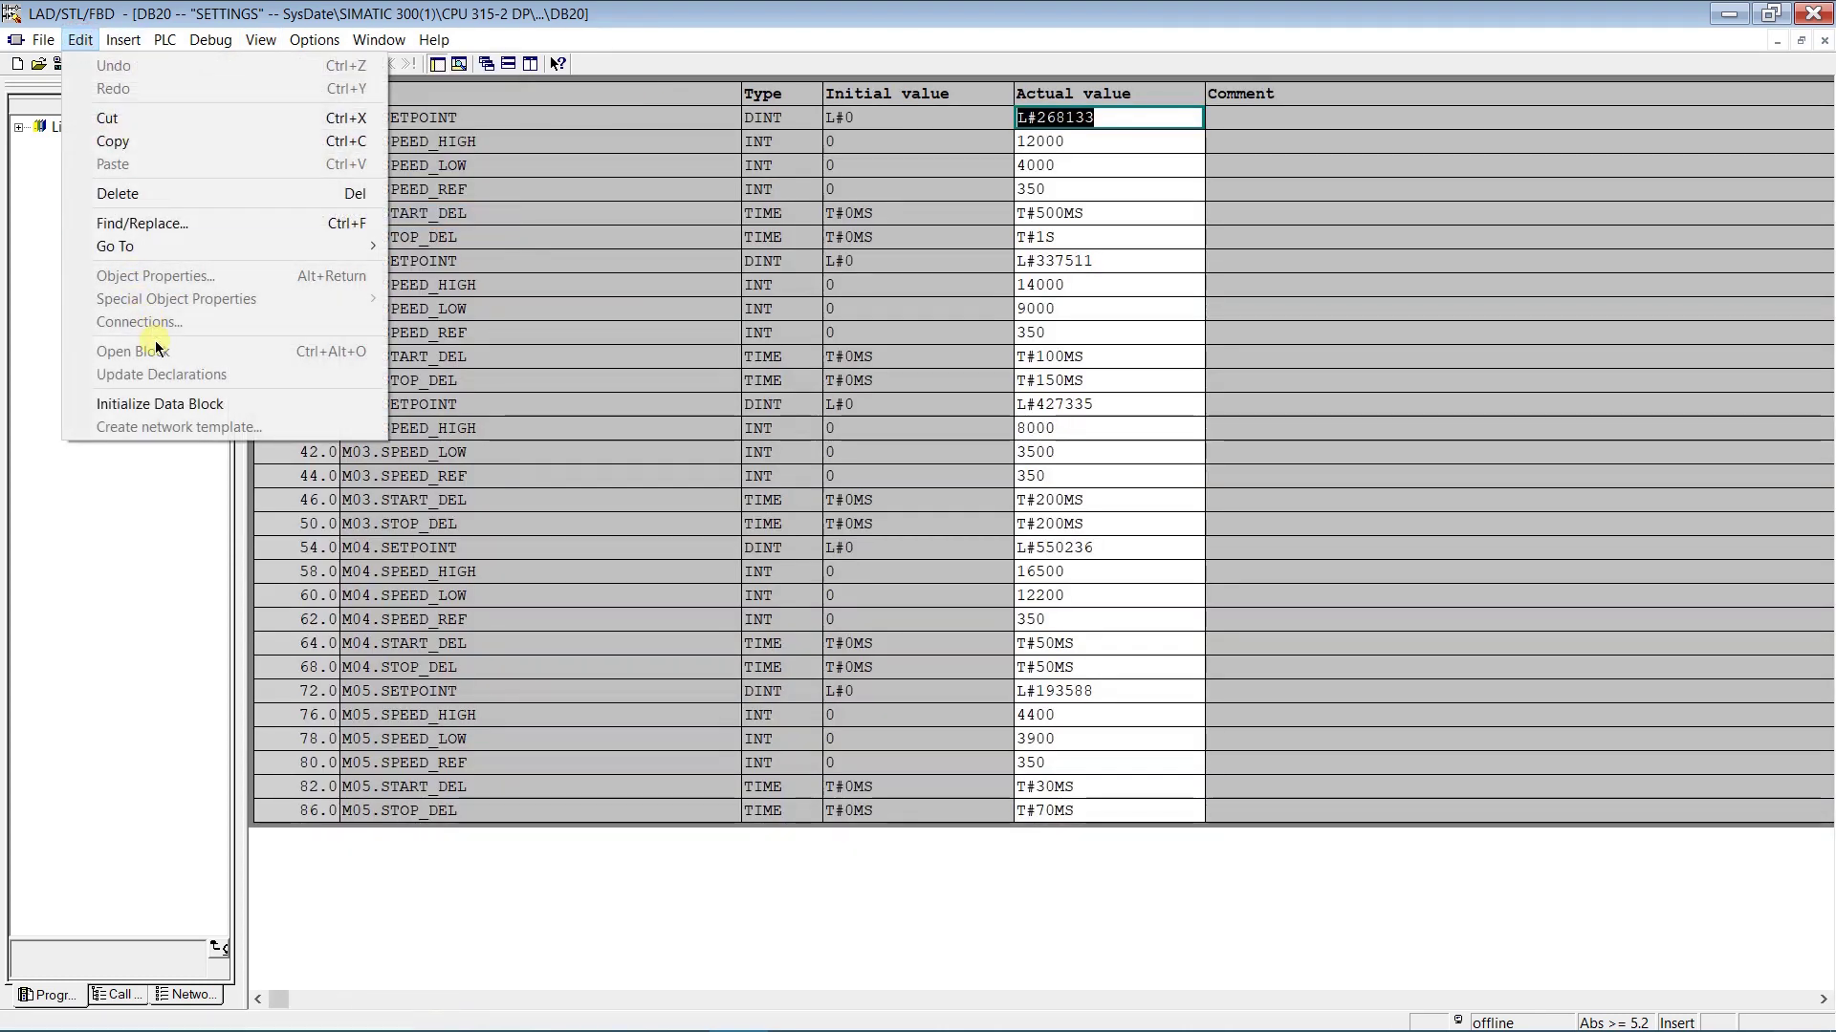
pyautogui.click(167, 403)
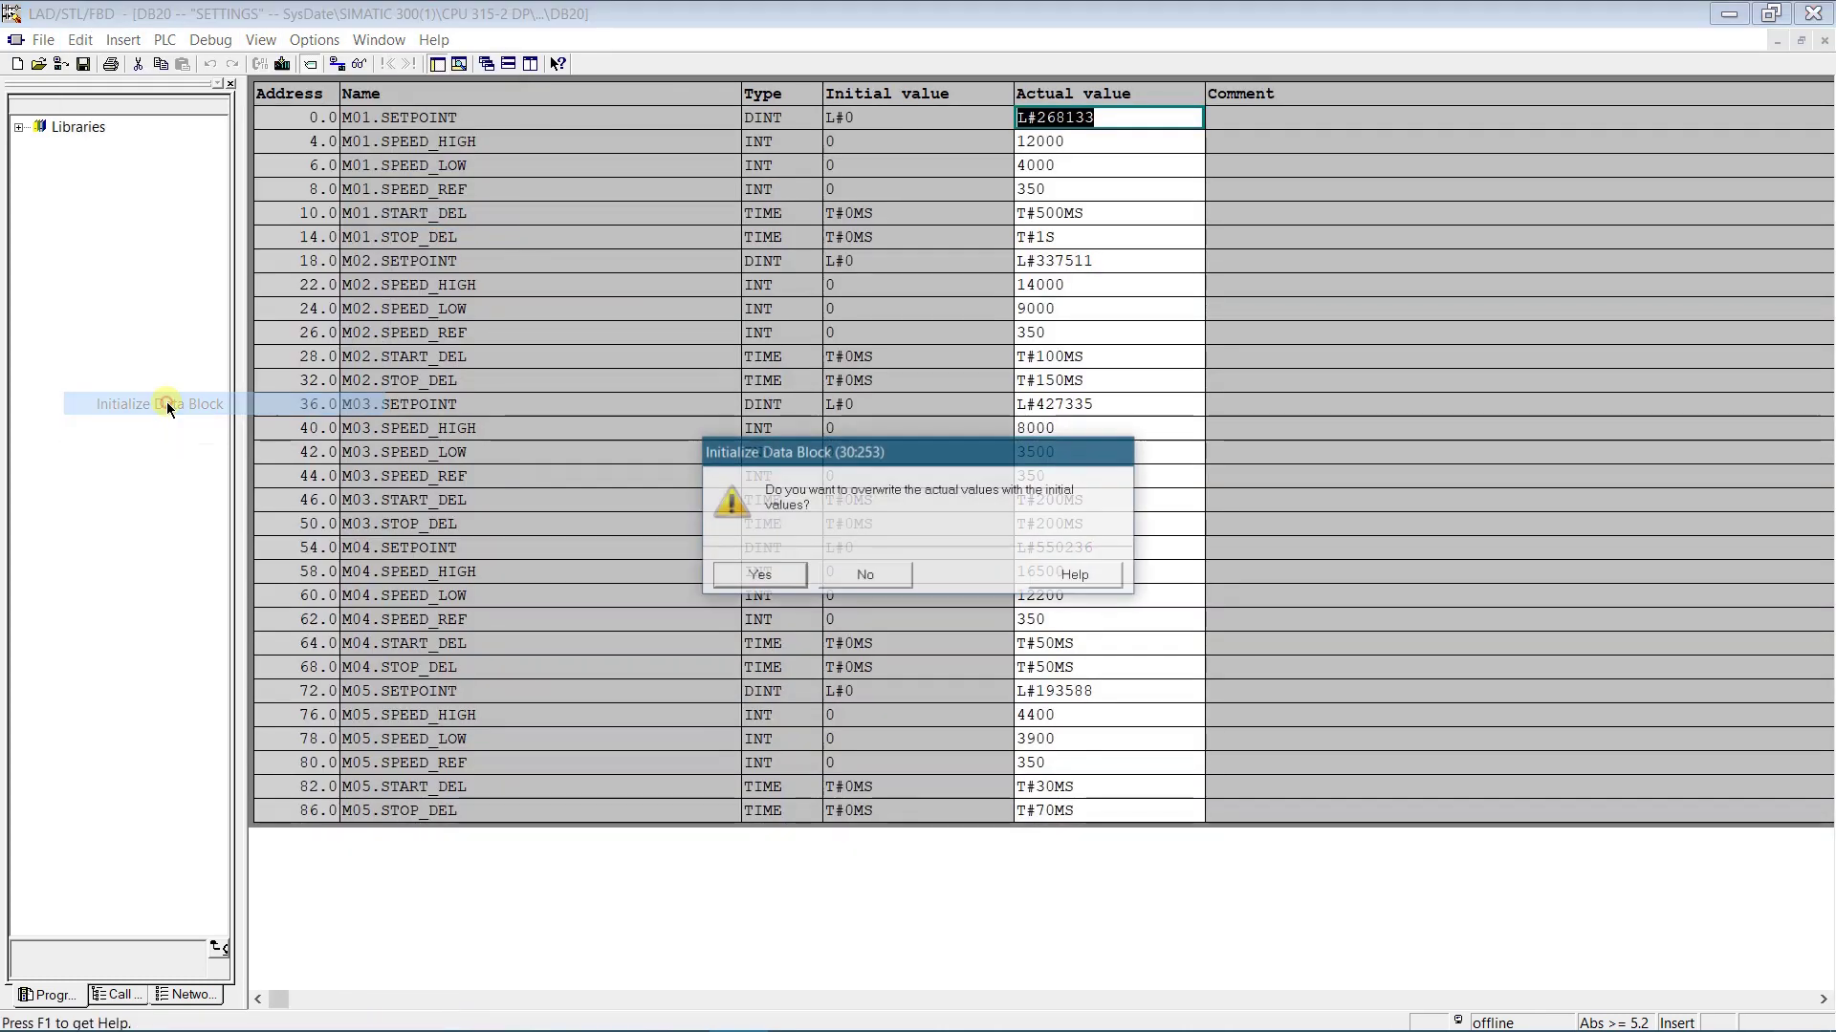
pyautogui.click(770, 578)
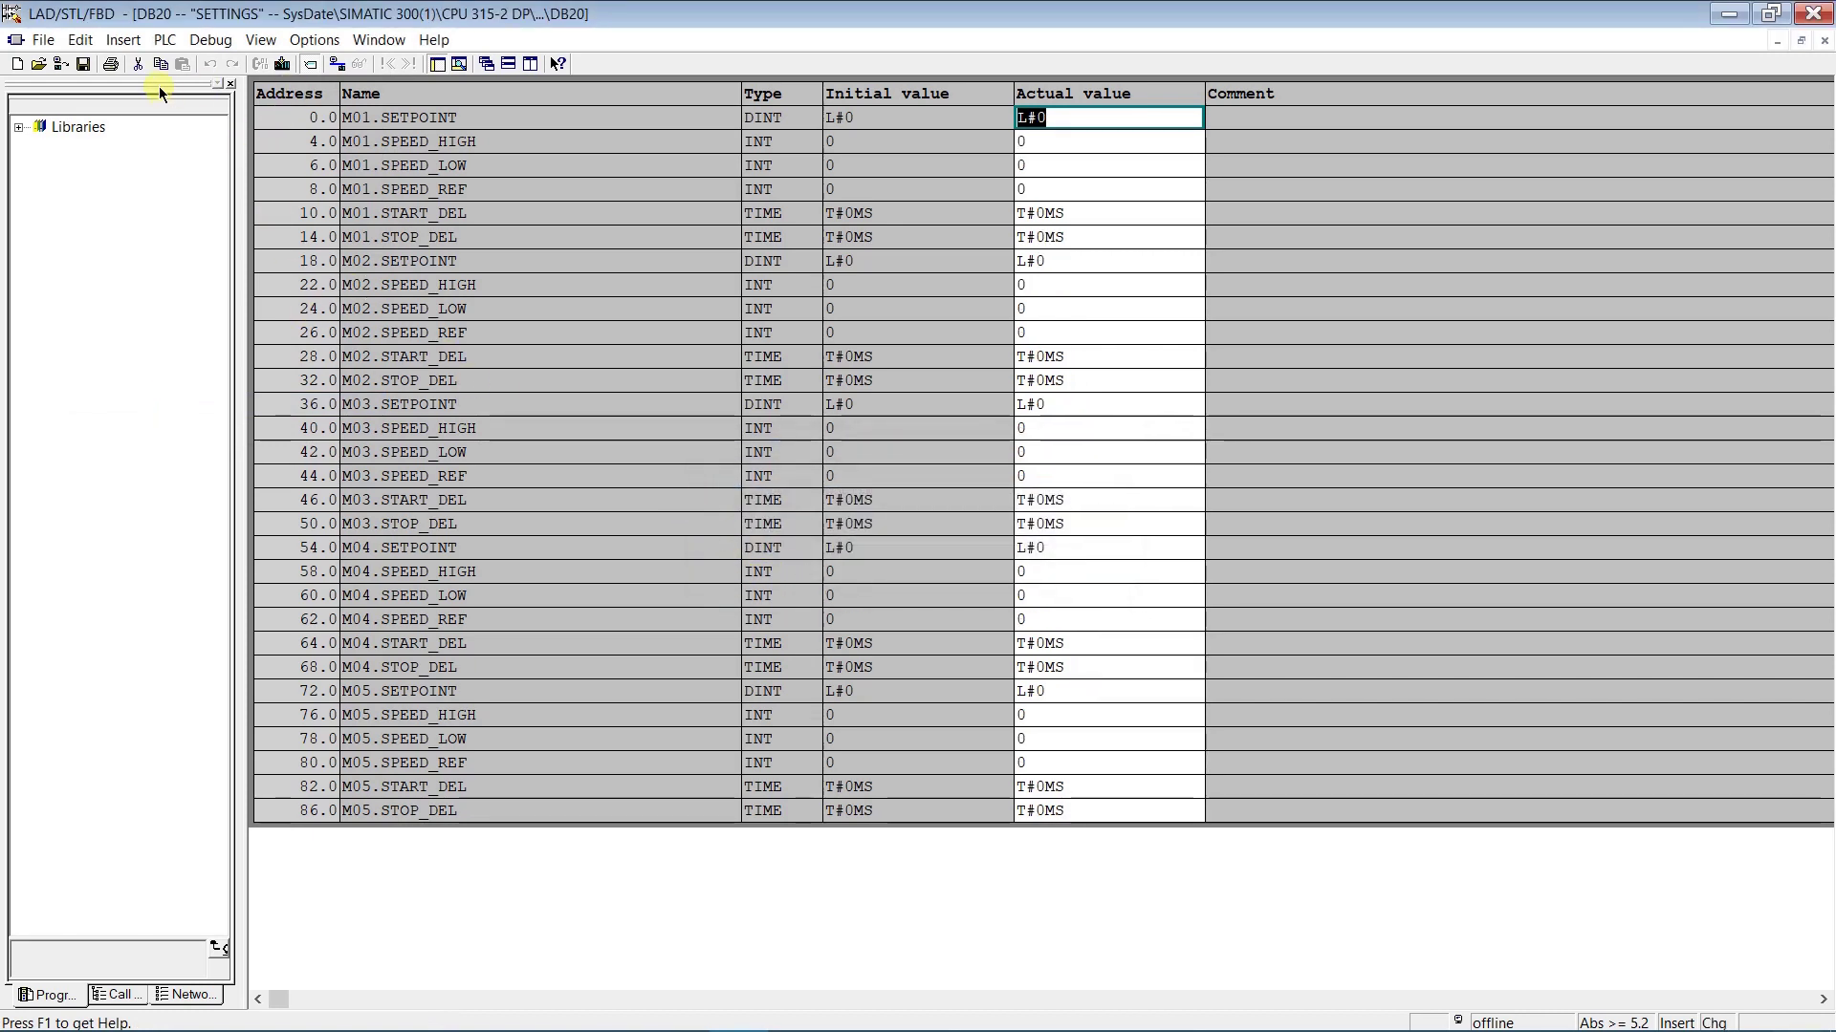
# Save the zeroed DB20 and download it to the CPU, overwriting the existing copy
pyautogui.click(83, 65)
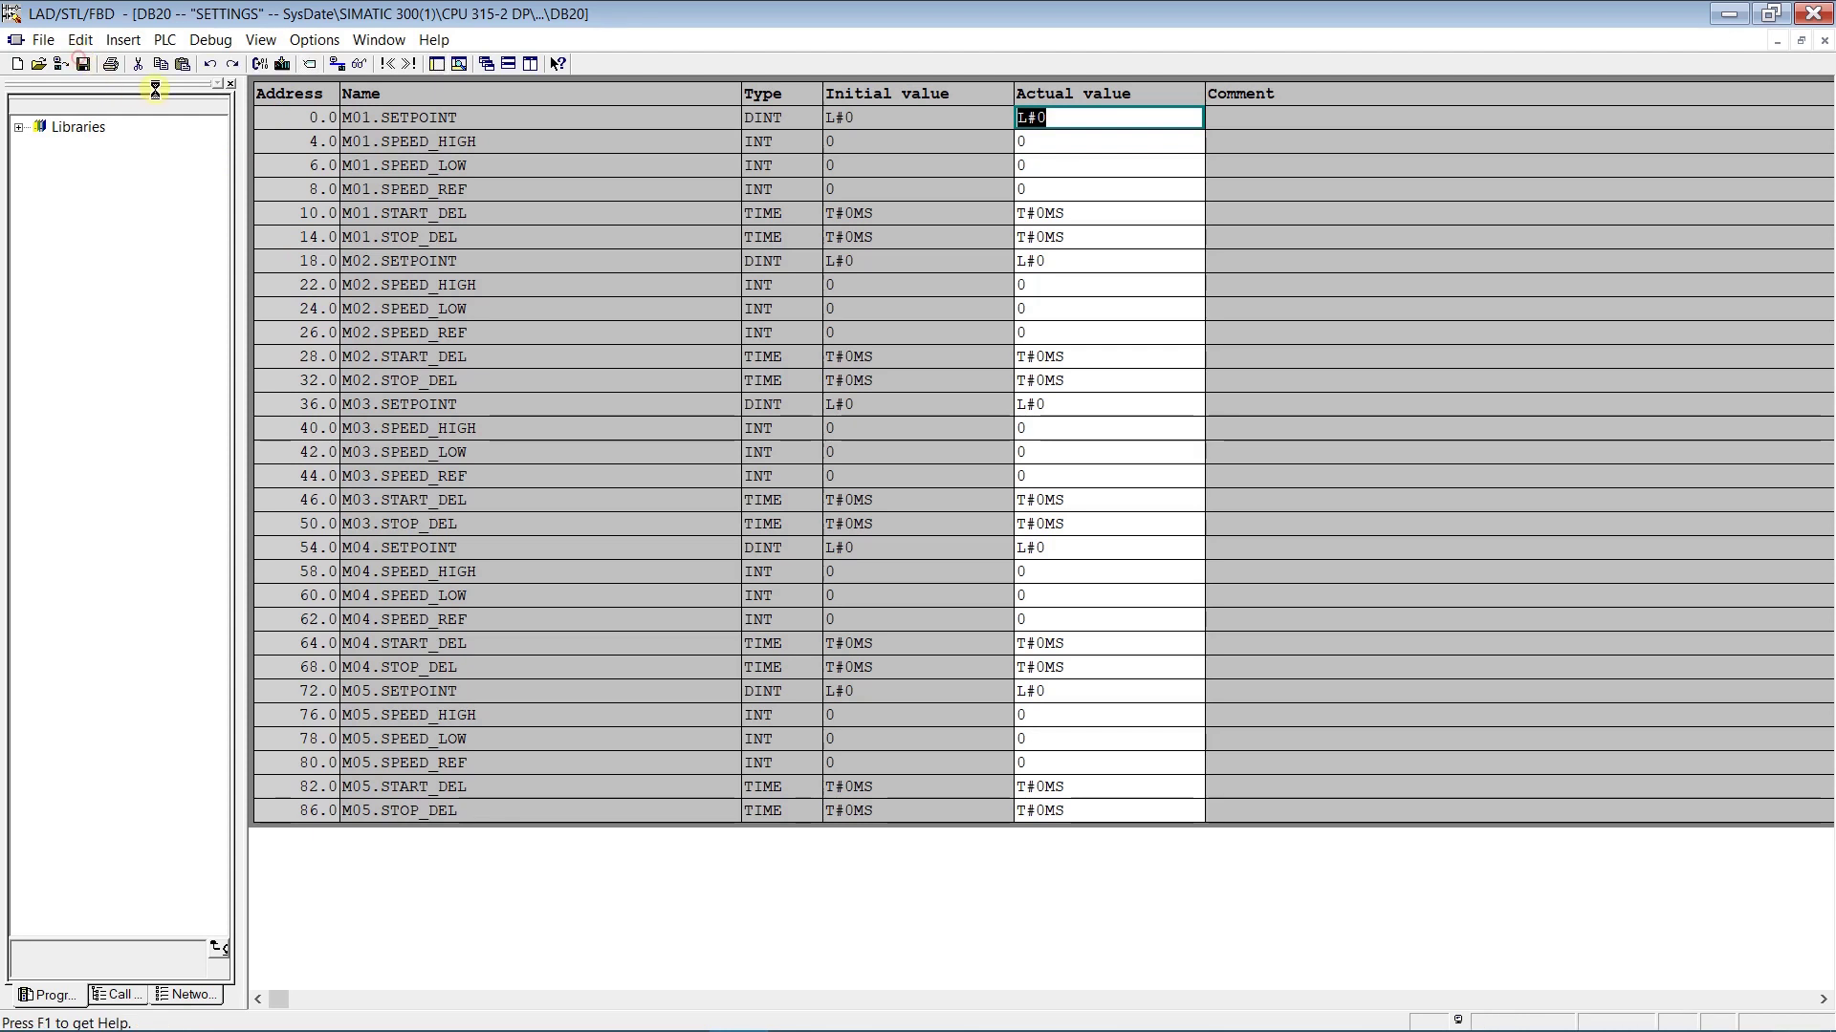
pyautogui.click(284, 64)
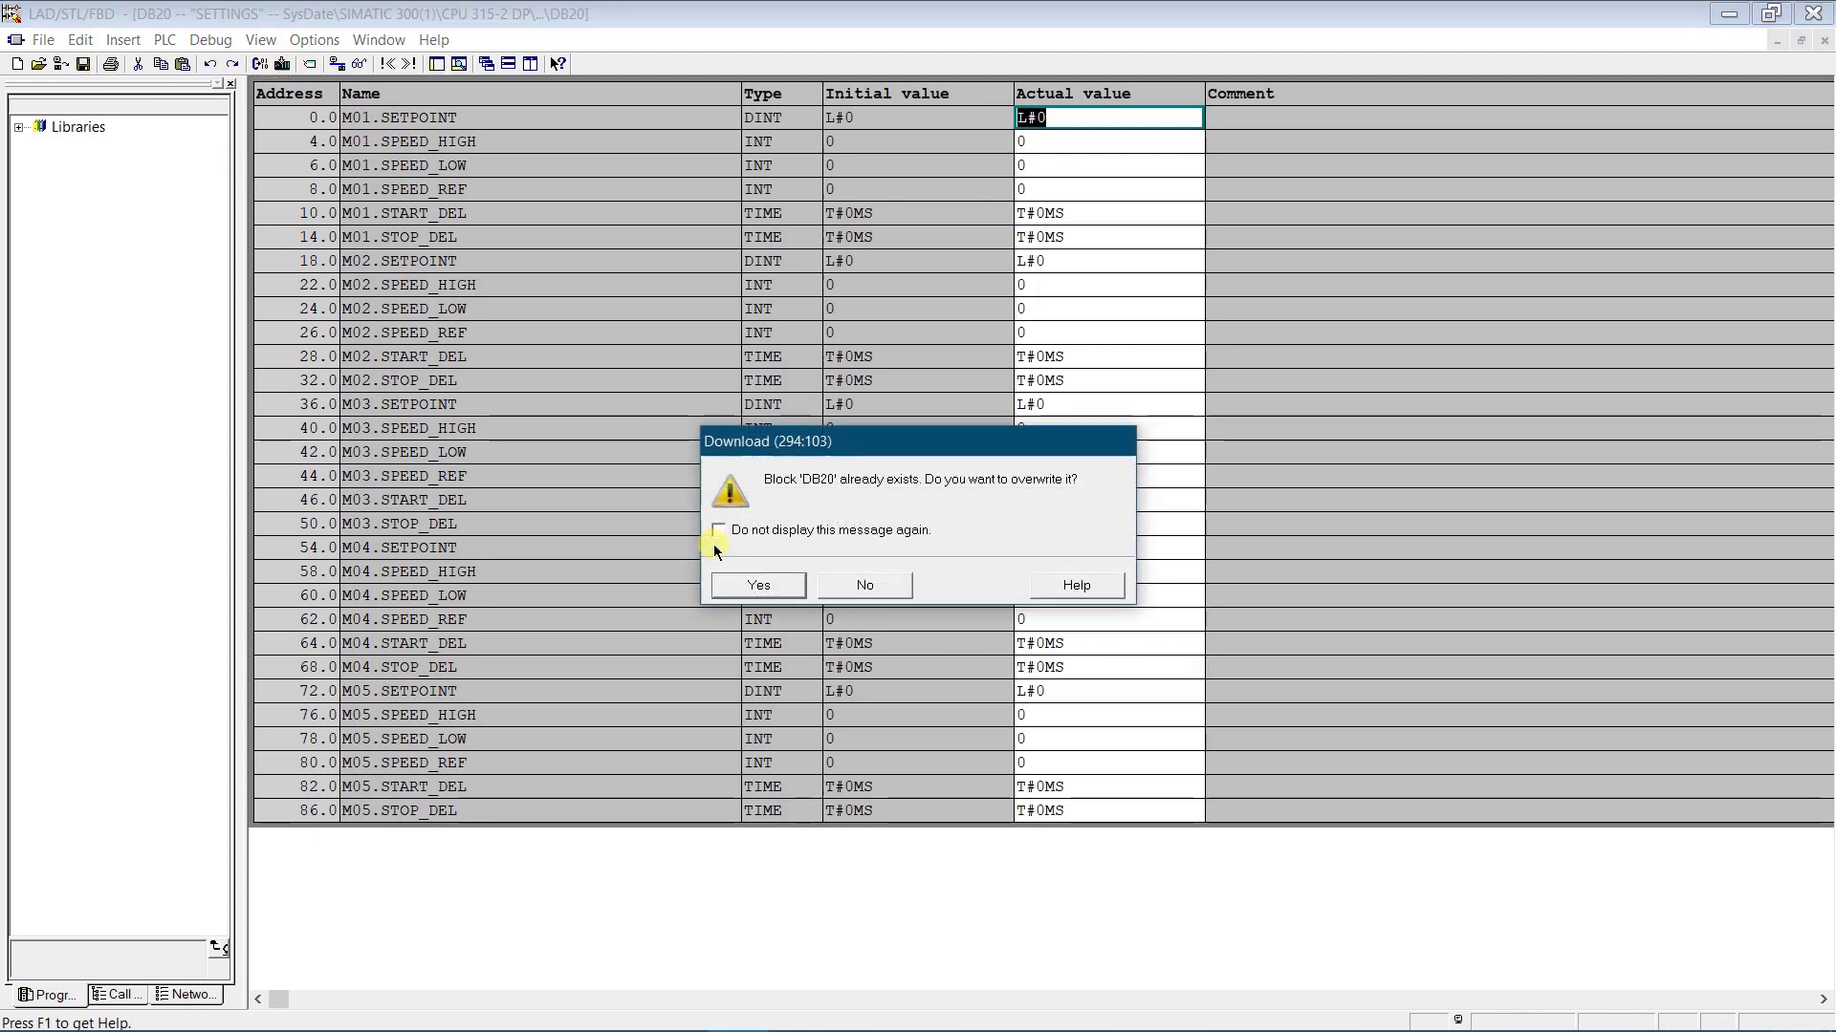
pyautogui.click(758, 586)
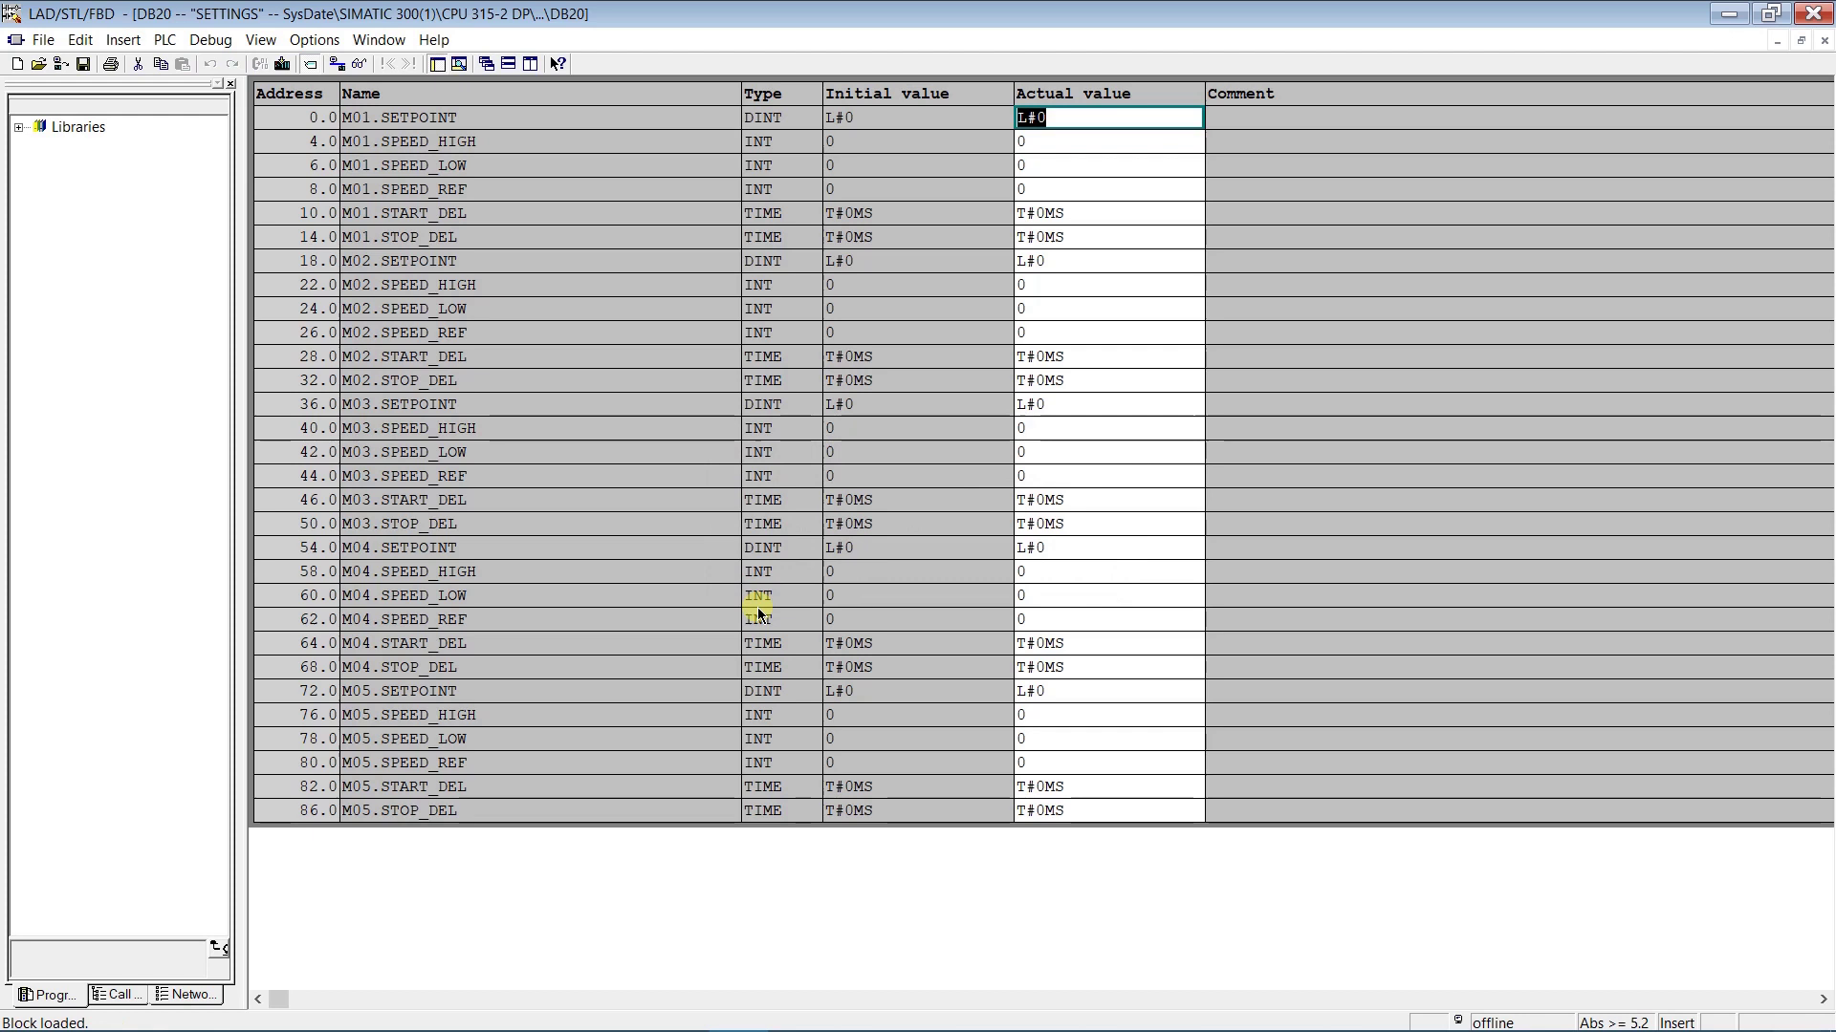
# Monitor DB20 online to confirm the zero values, then close the editor
pyautogui.click(358, 65)
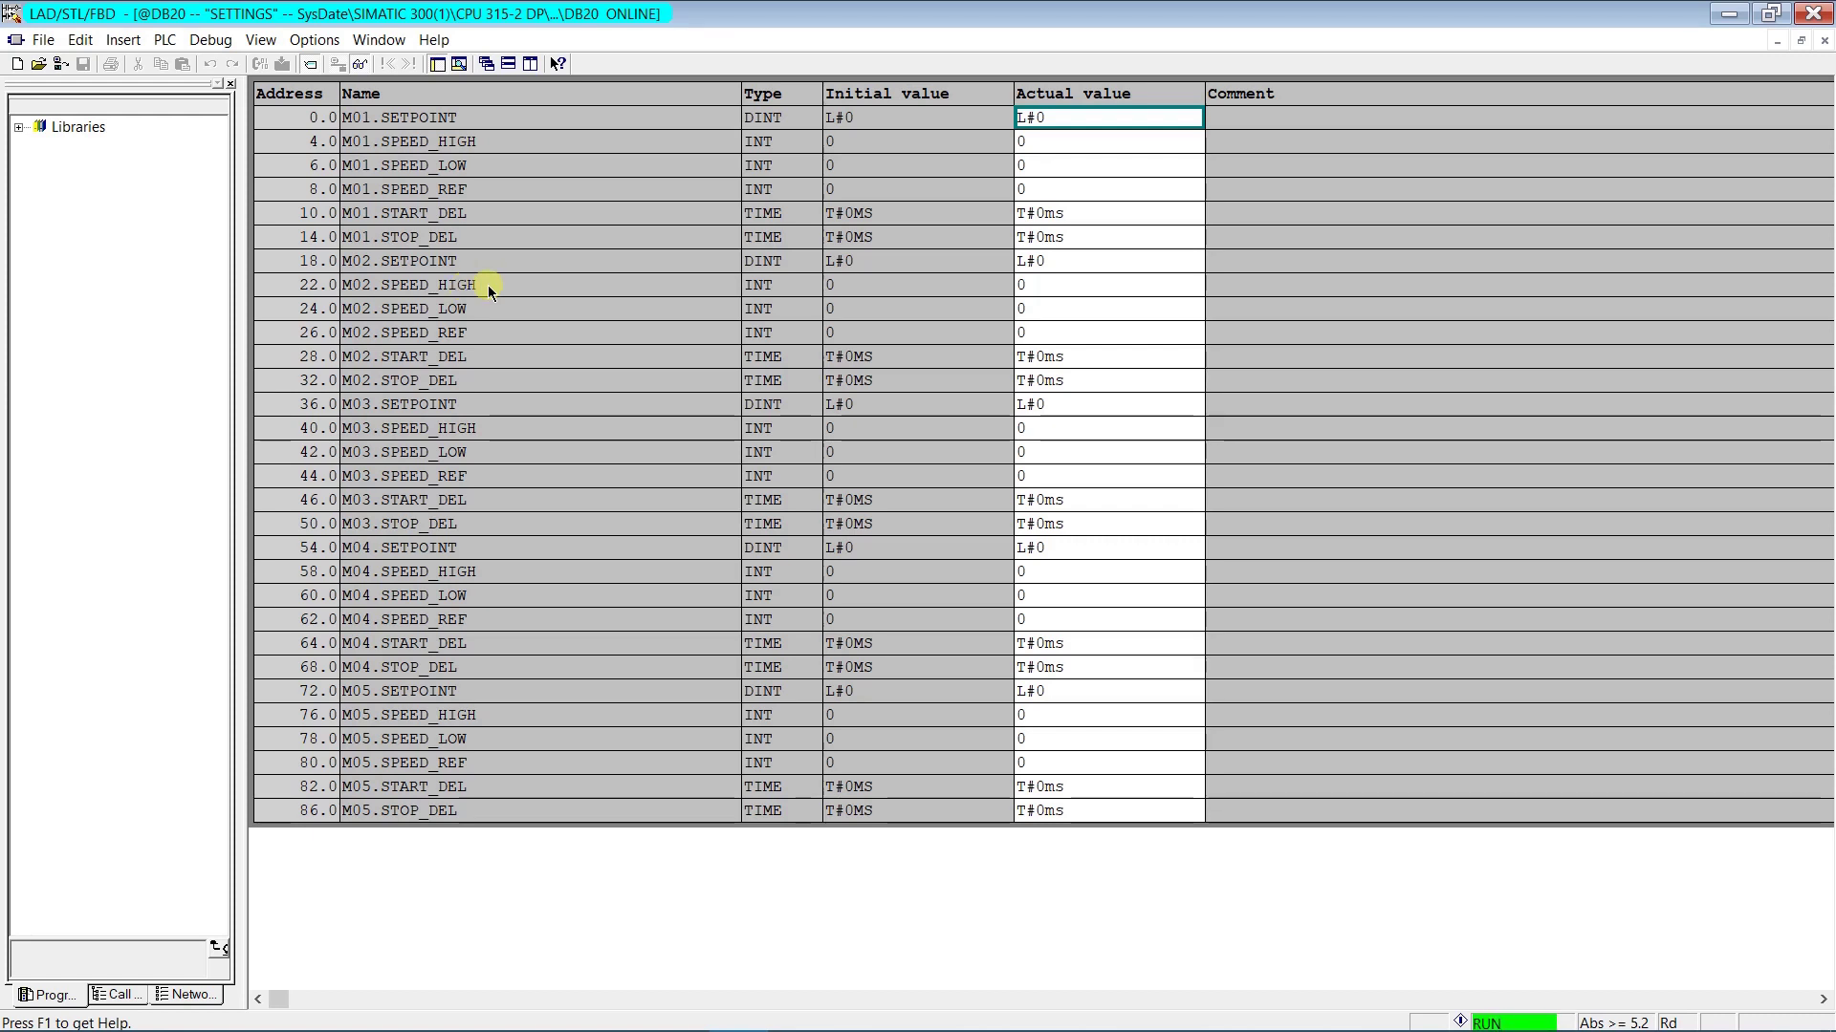
pyautogui.click(358, 65)
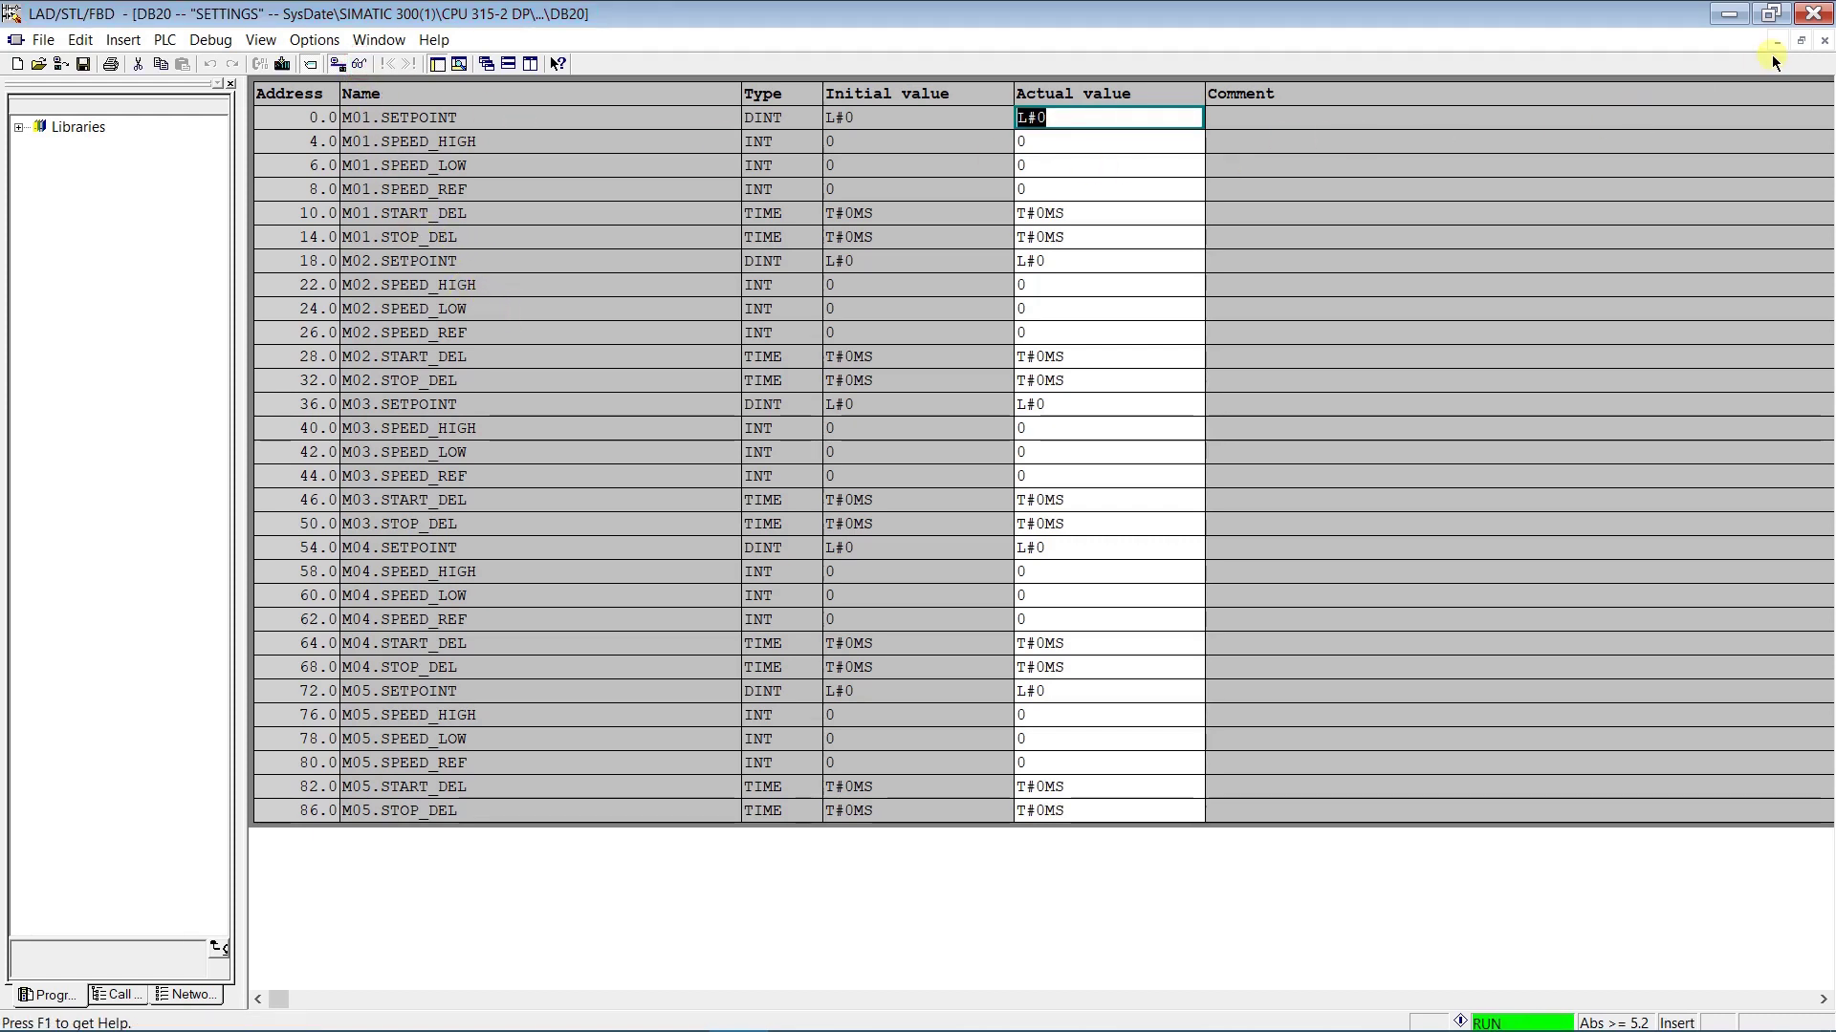
pyautogui.click(1813, 14)
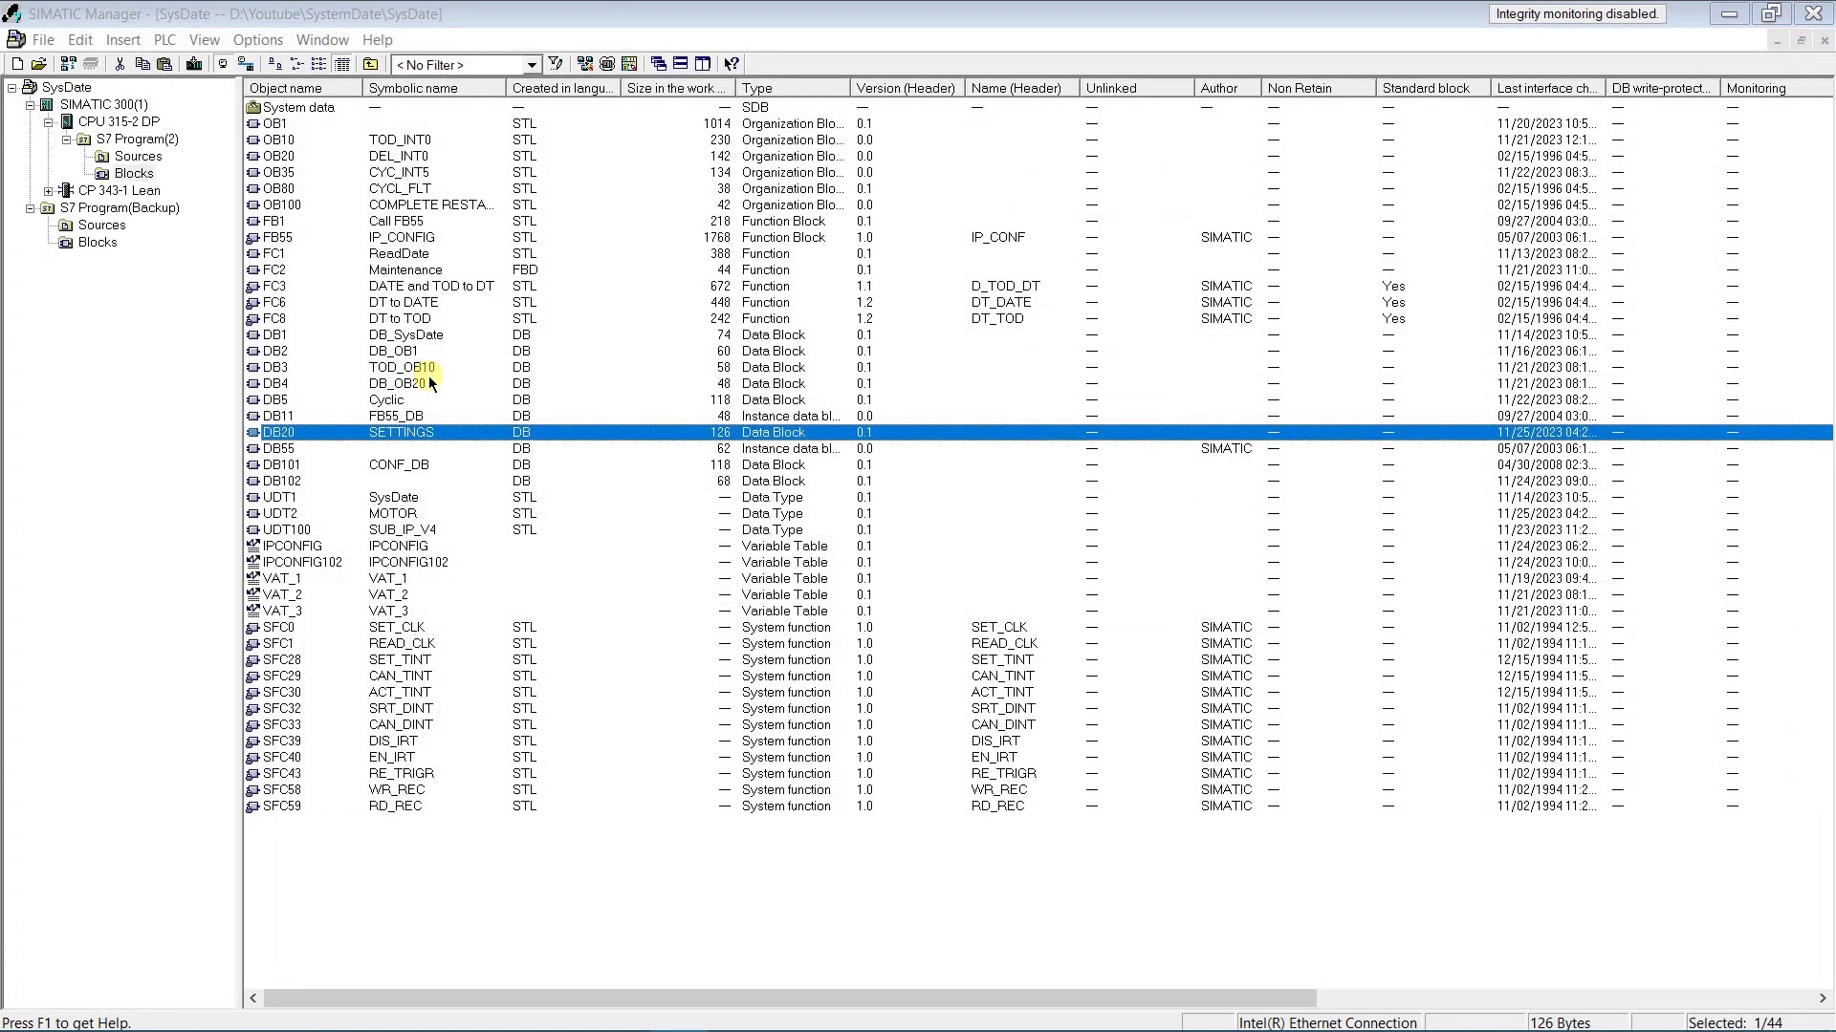
# Copy DB20 from the S7 Program(Backup) Blocks folder
pyautogui.click(60, 246)
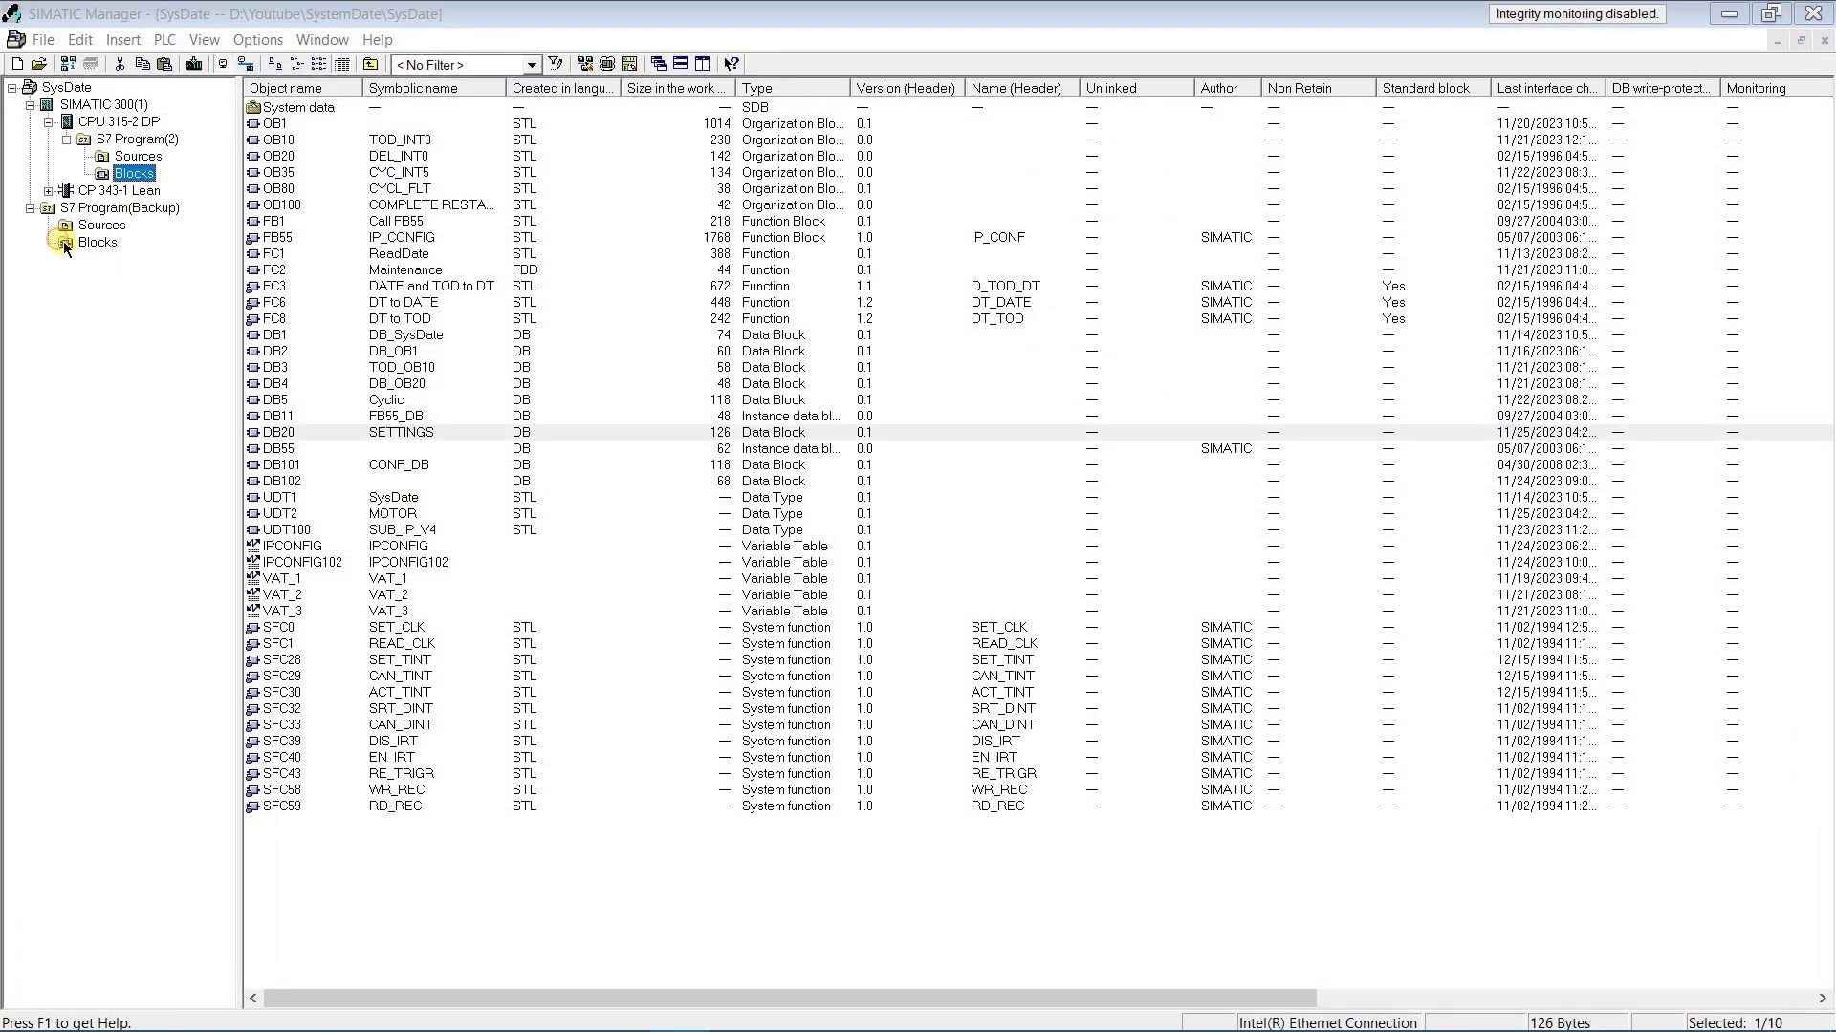
pyautogui.click(256, 110)
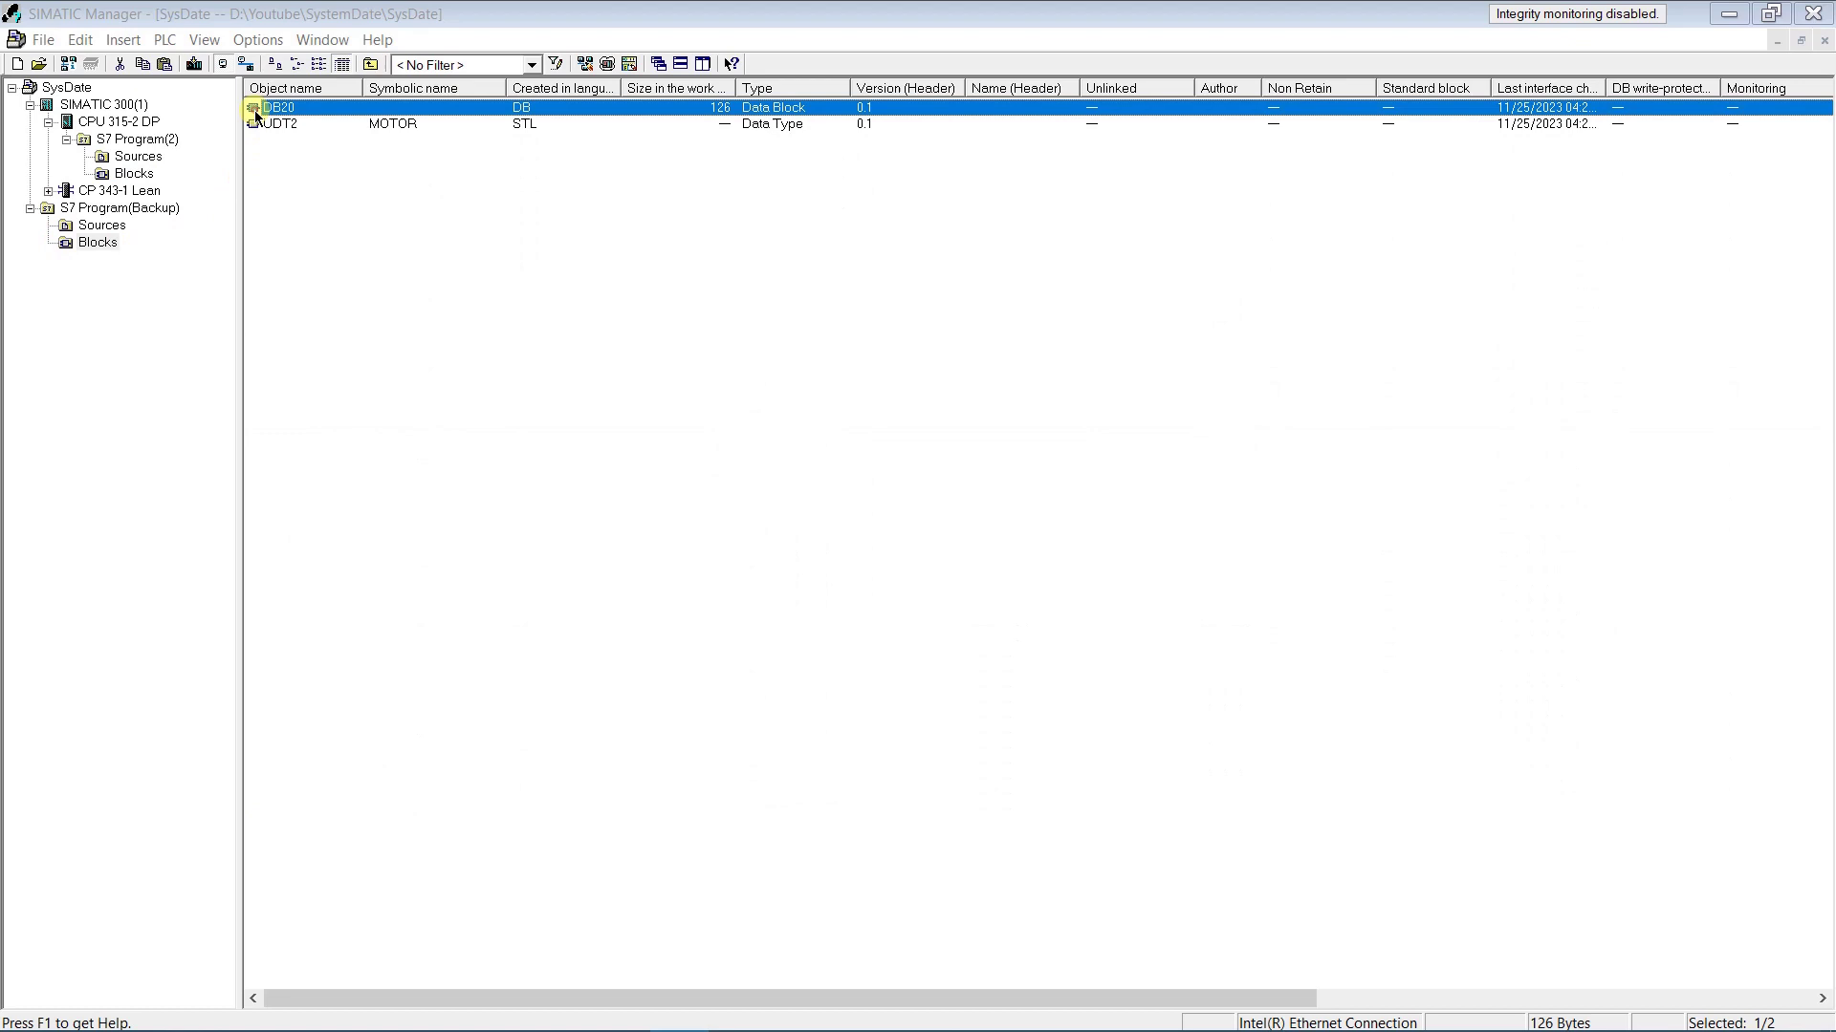
pyautogui.rightClick(256, 113)
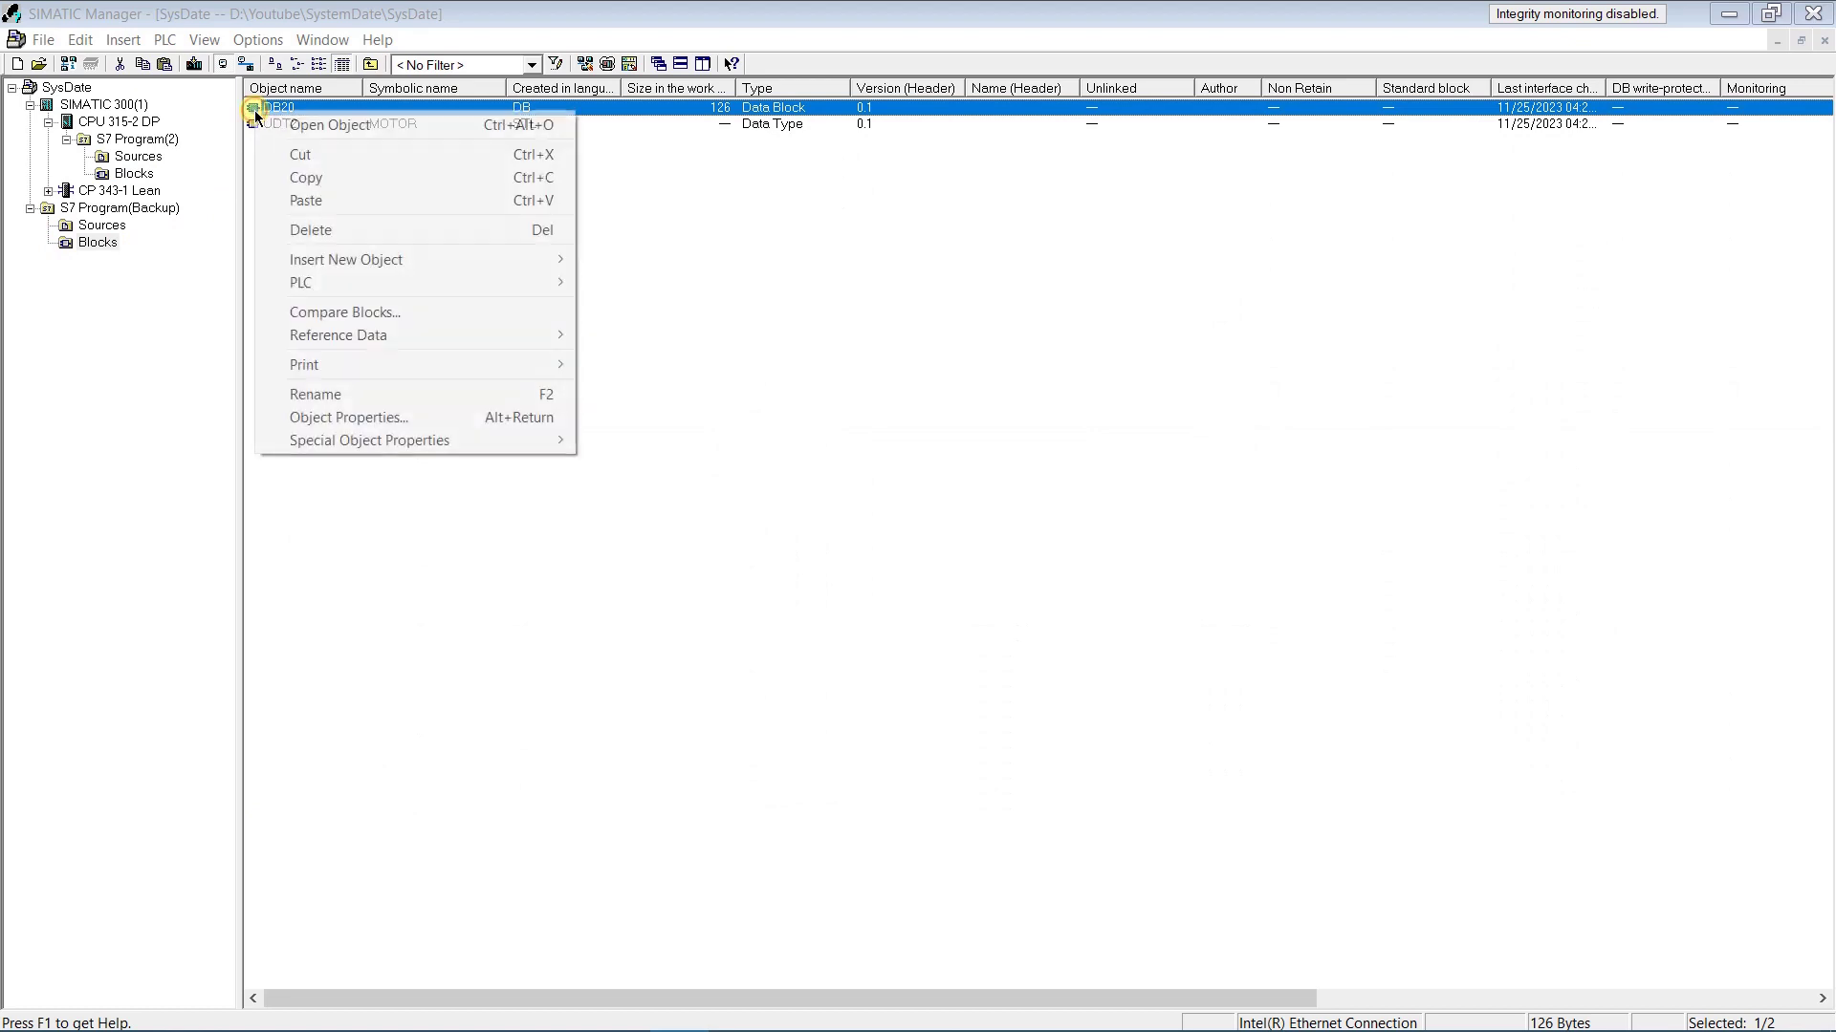
pyautogui.click(301, 180)
# Paste the backup DB20 into S7 Program(2)'s Blocks, overwriting the existing DB20 SETTINGS
pyautogui.click(124, 176)
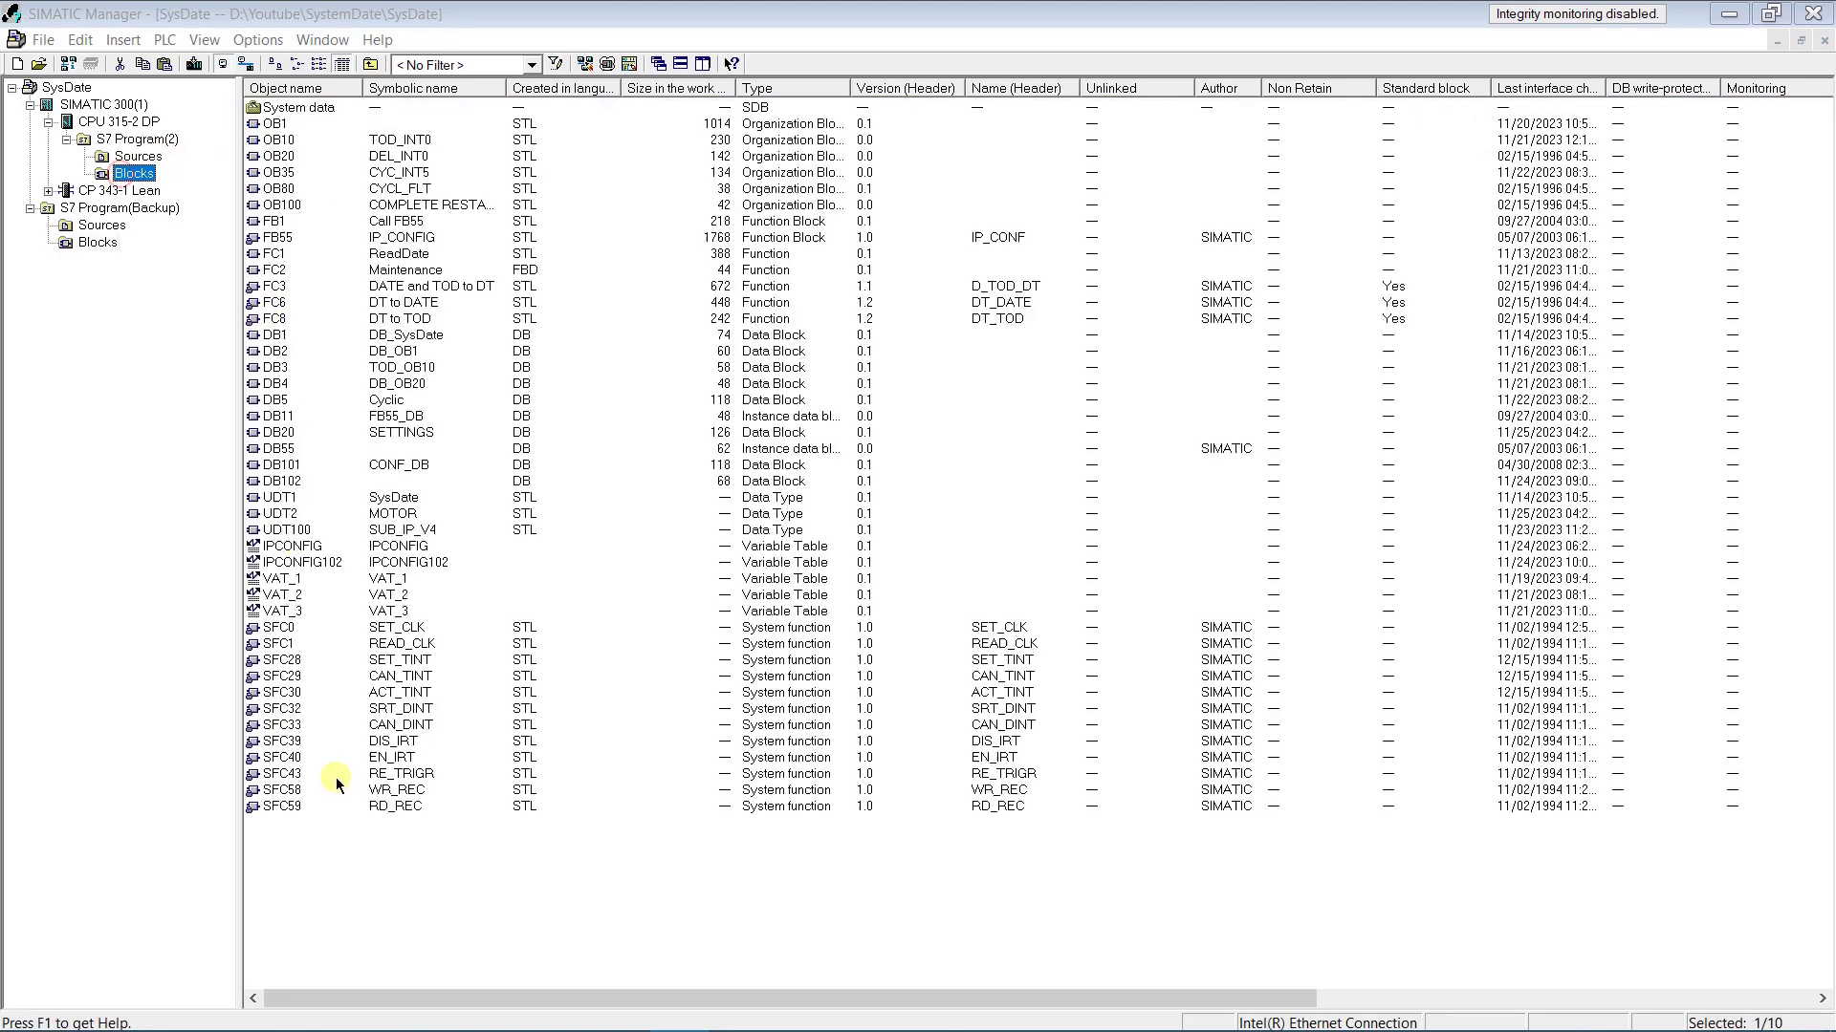
pyautogui.rightClick(362, 874)
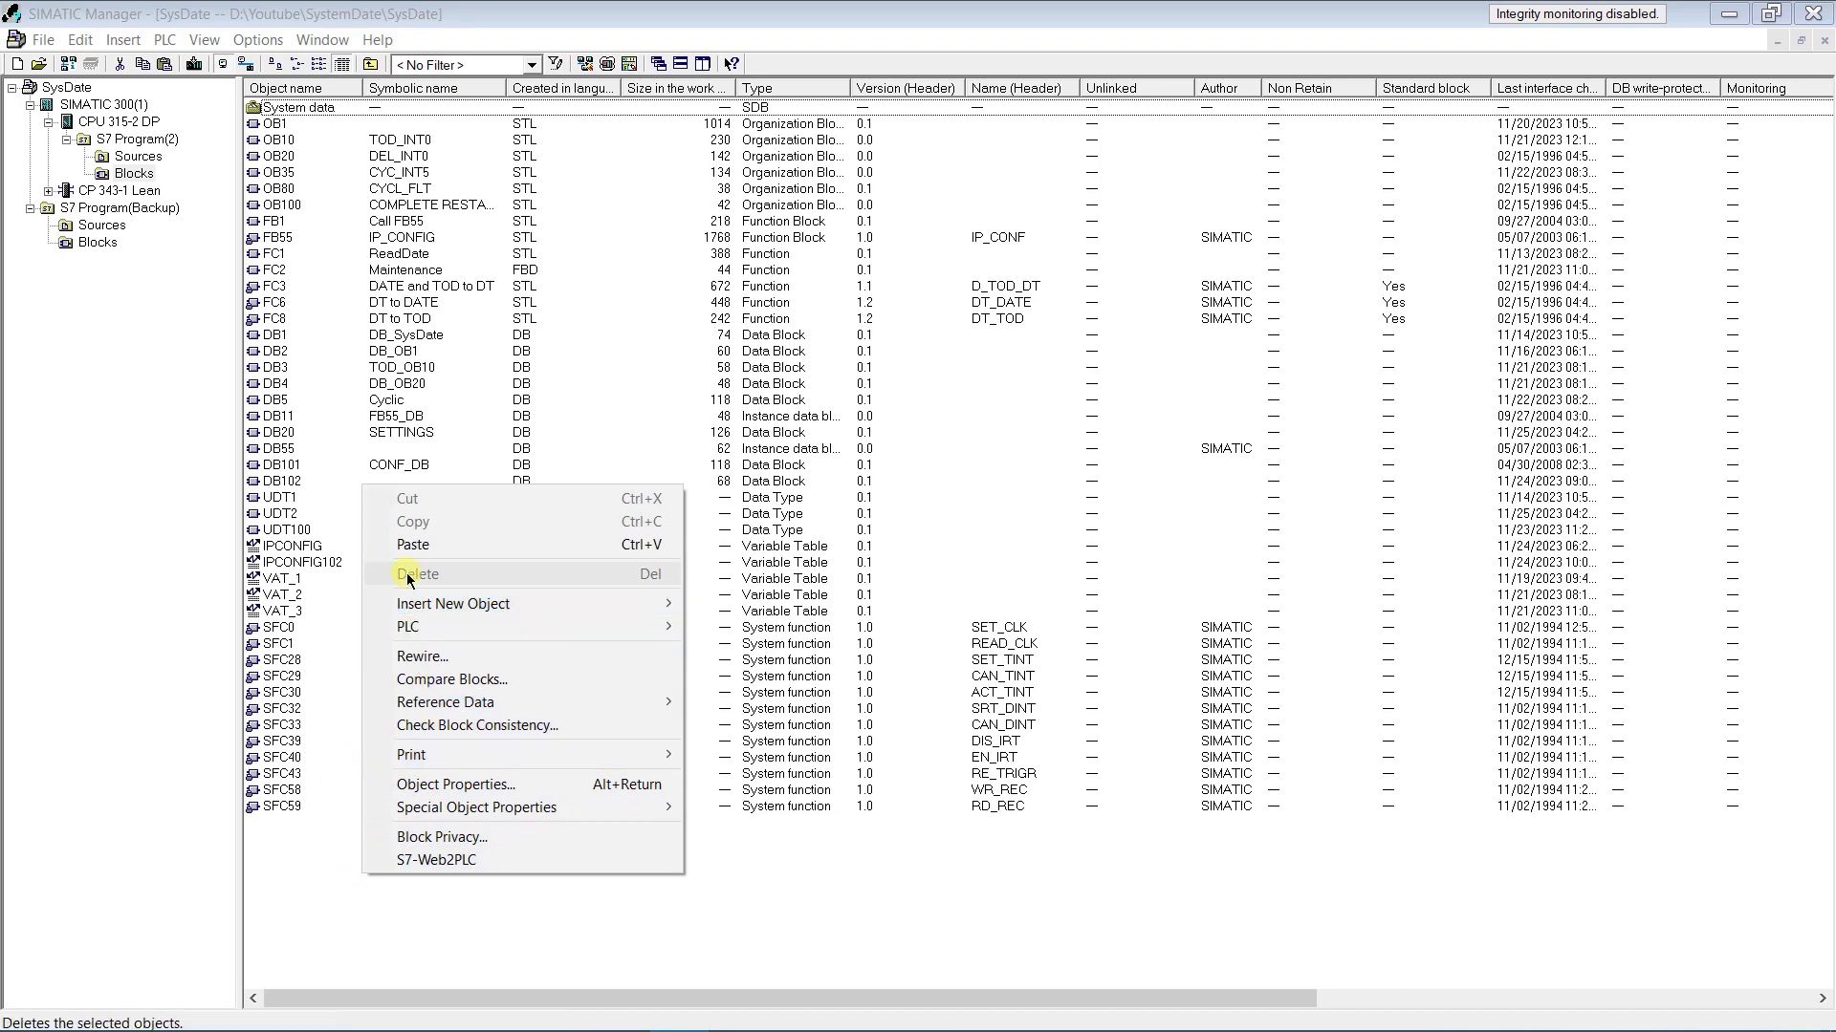
pyautogui.click(413, 545)
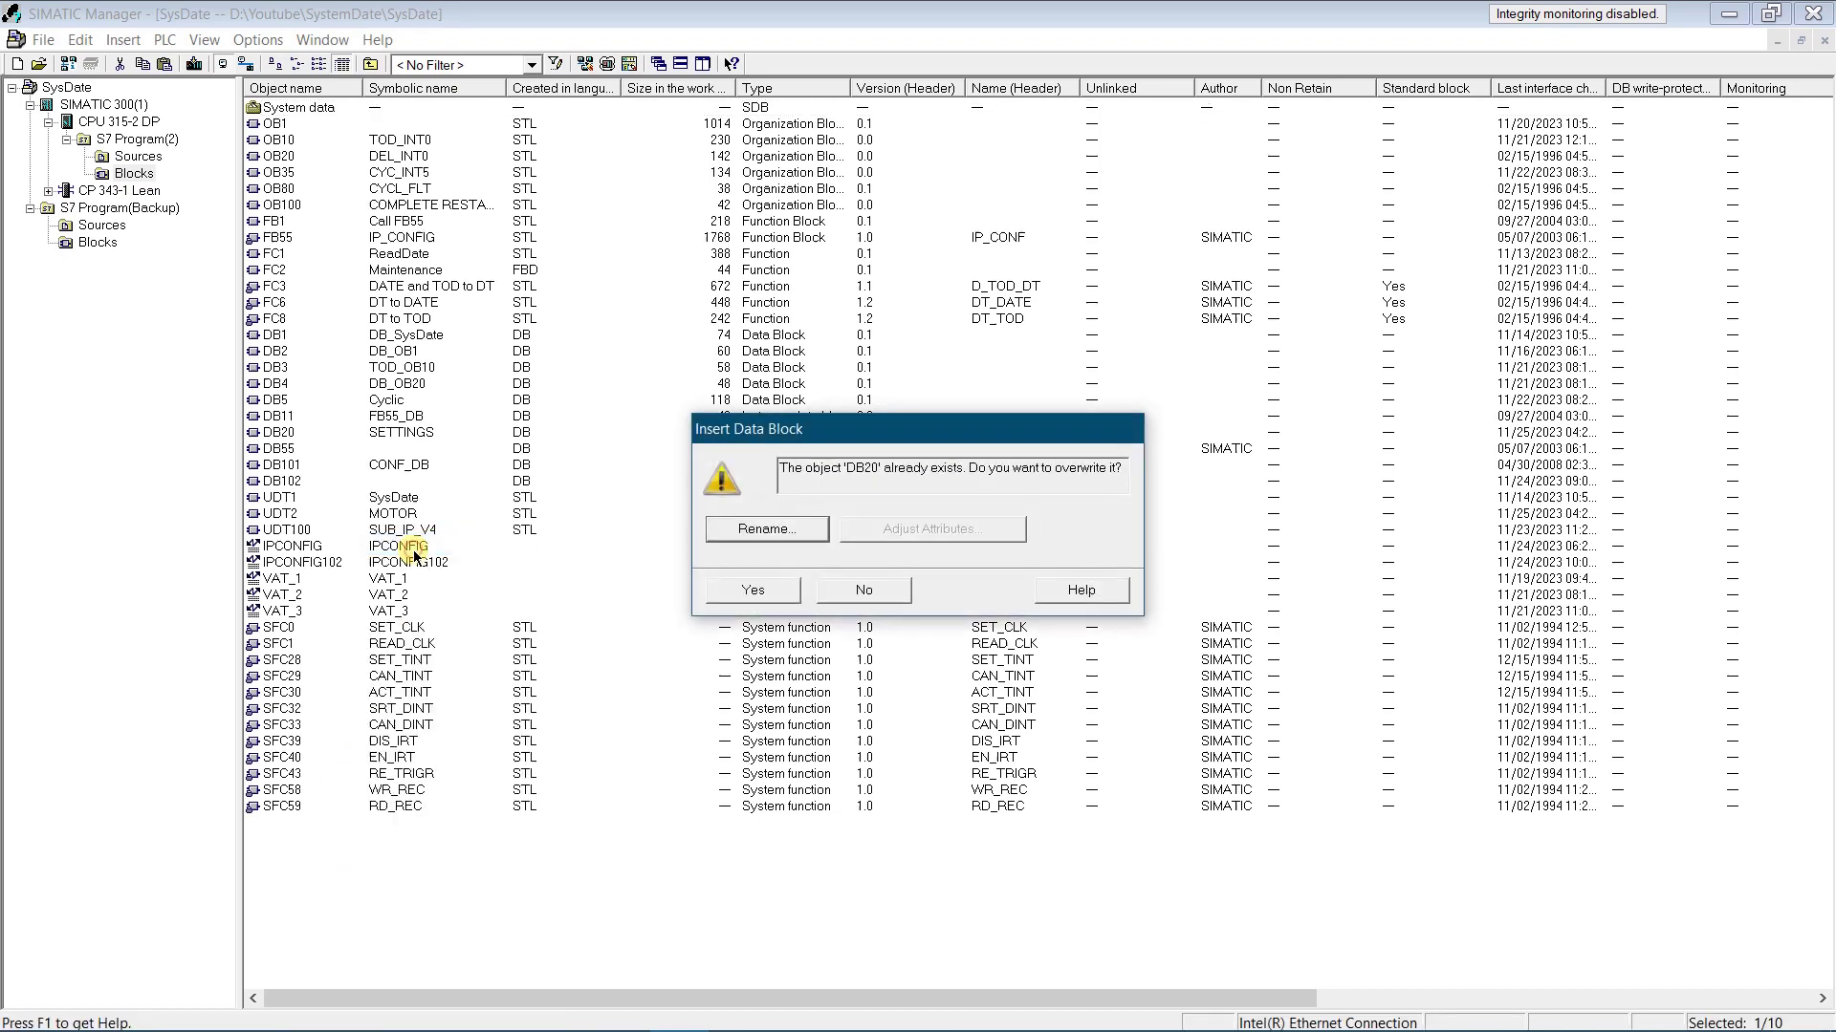
pyautogui.click(755, 591)
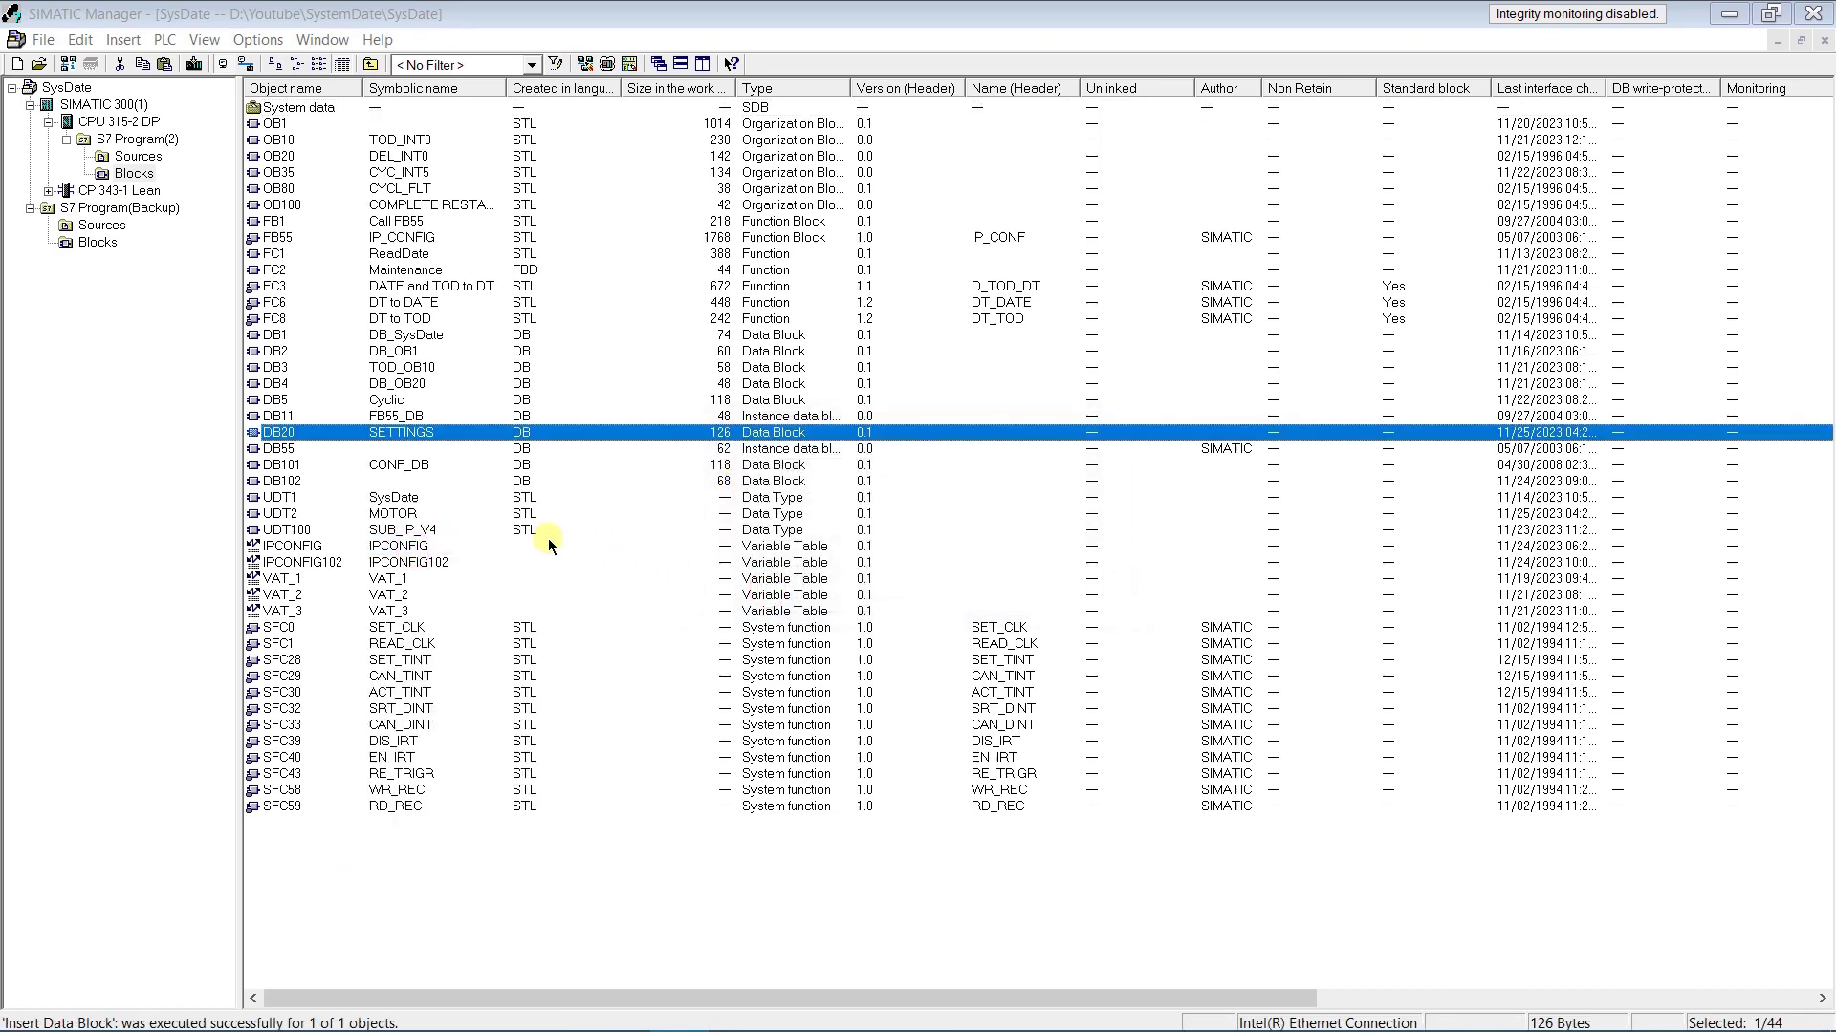
# Open restored DB20 in Data View, showing values like L#268133, and download it over the PLC's DB20
pyautogui.doubleClick(259, 435)
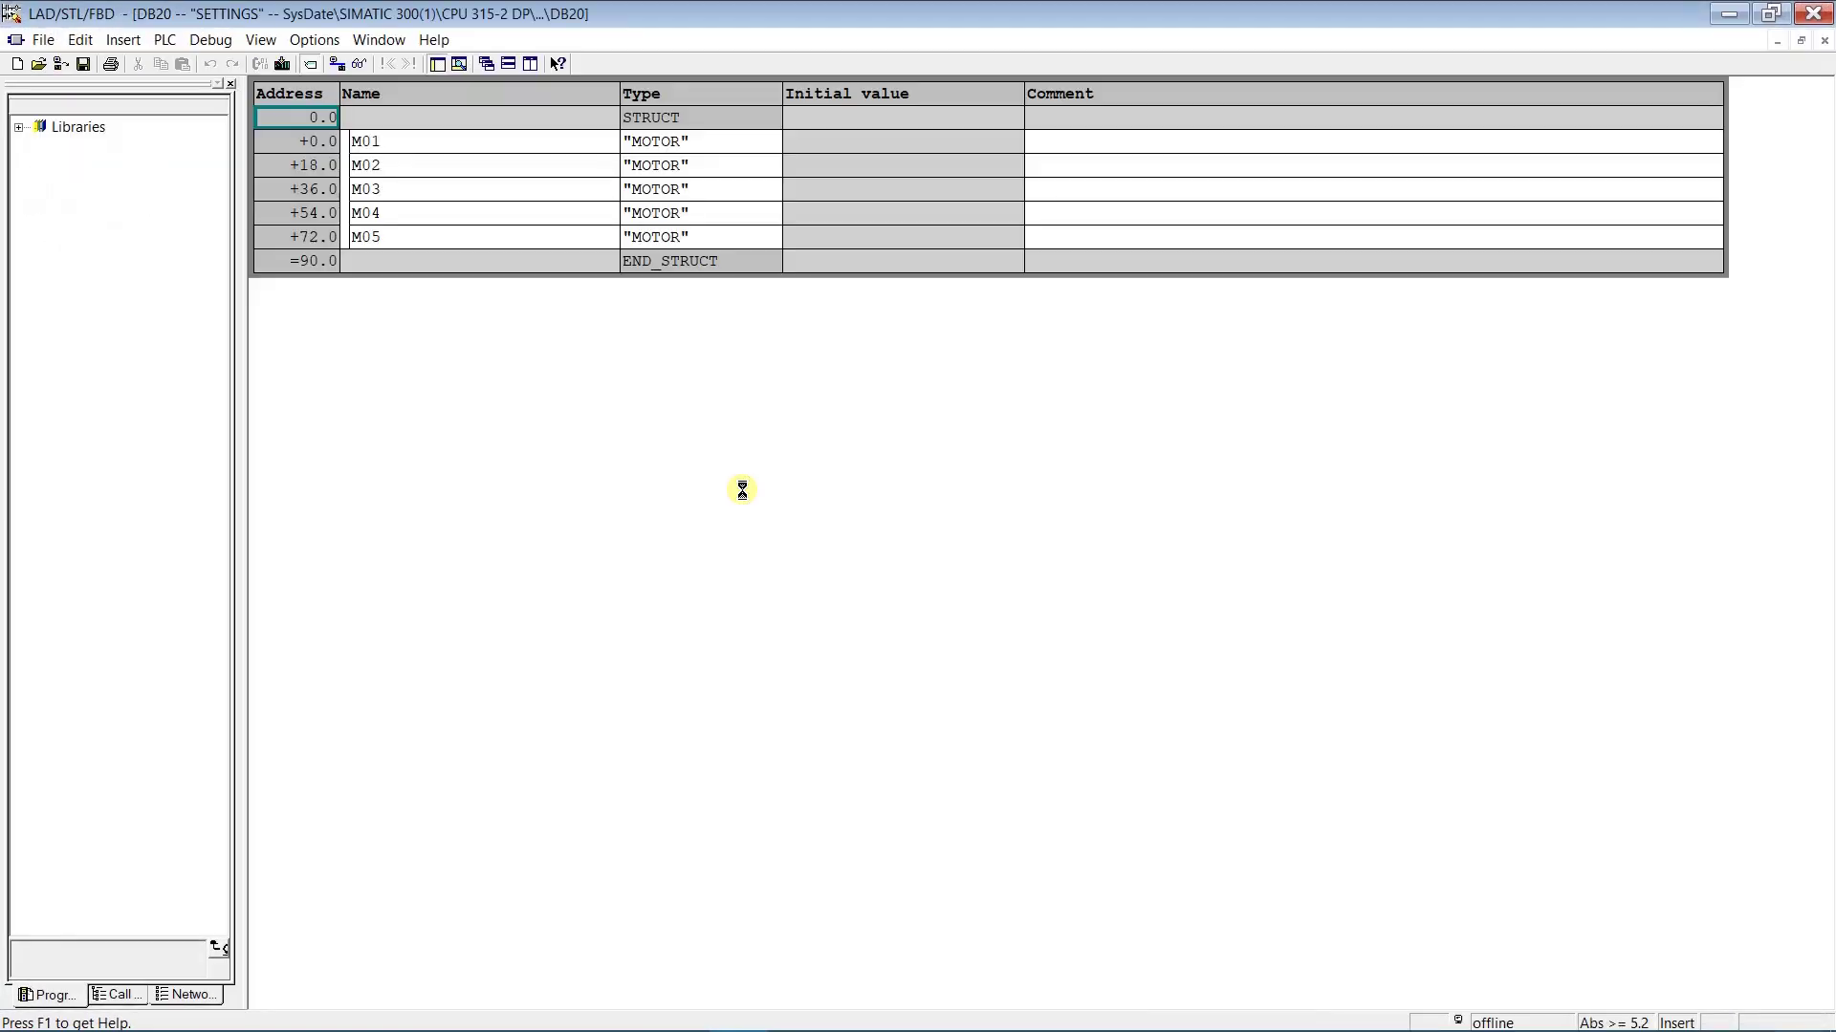
pyautogui.click(260, 39)
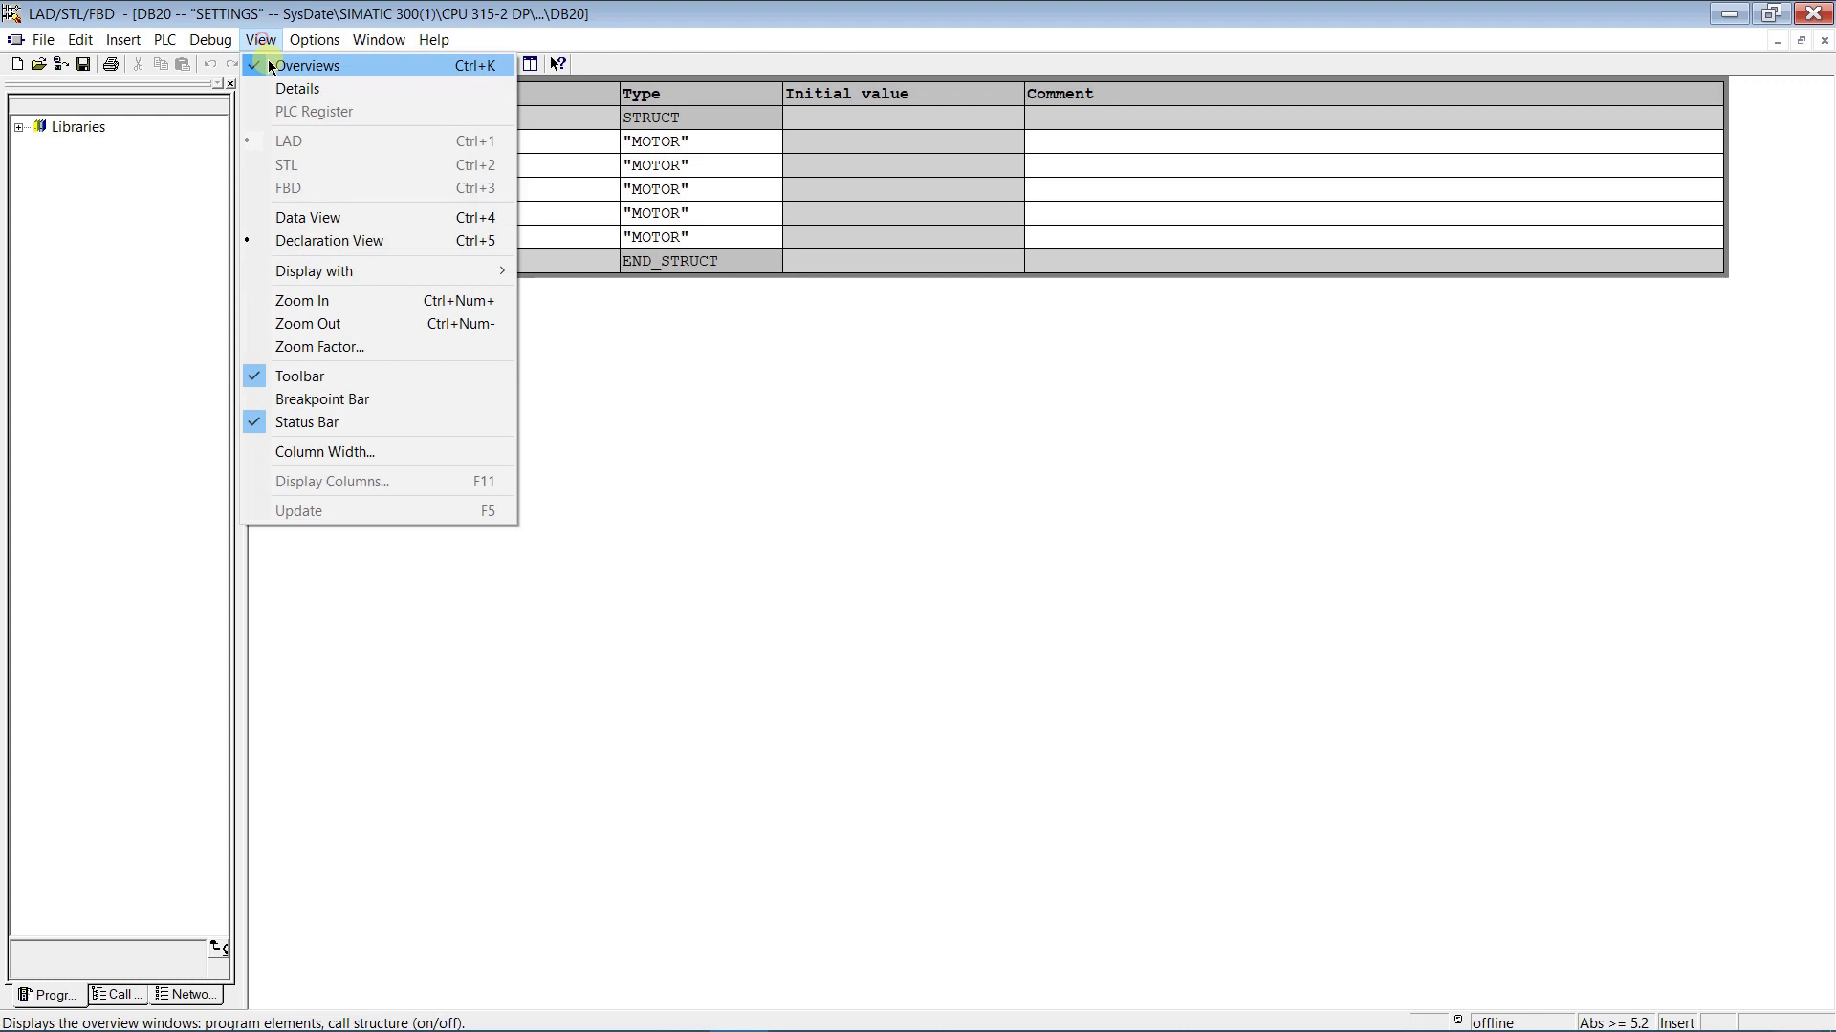
pyautogui.click(294, 218)
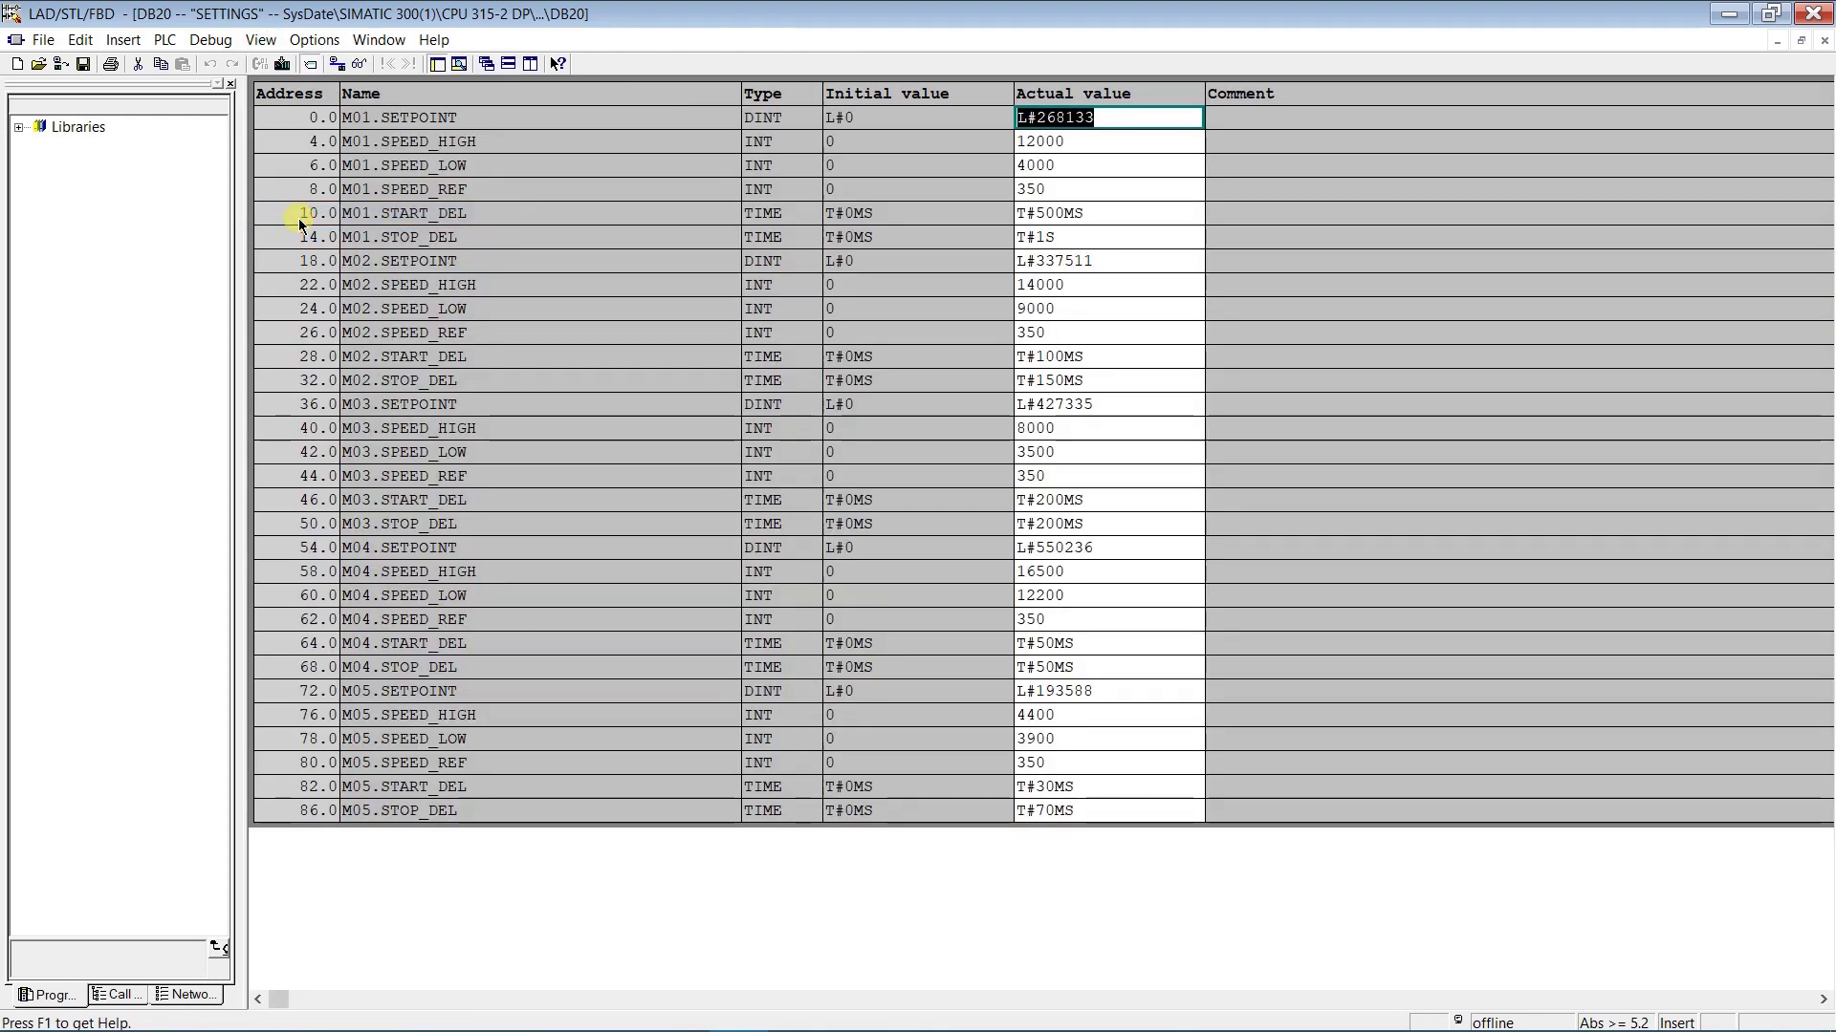
pyautogui.click(284, 64)
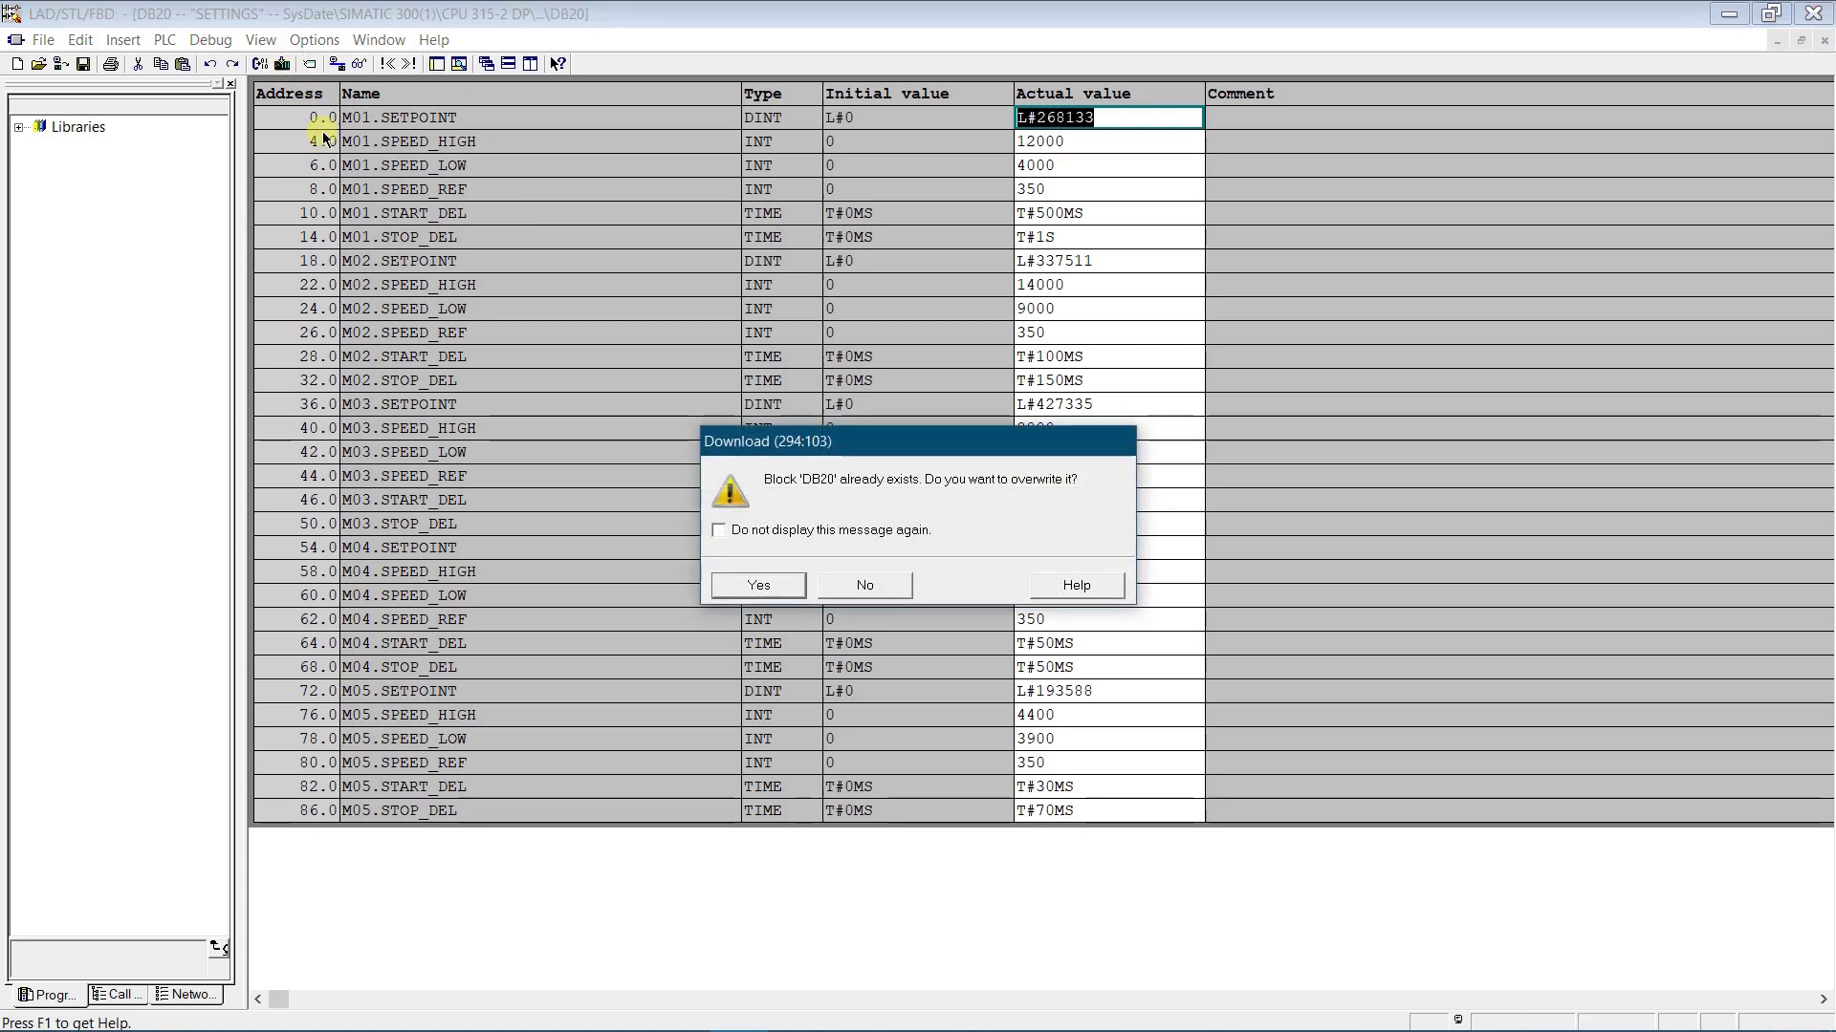
pyautogui.click(760, 585)
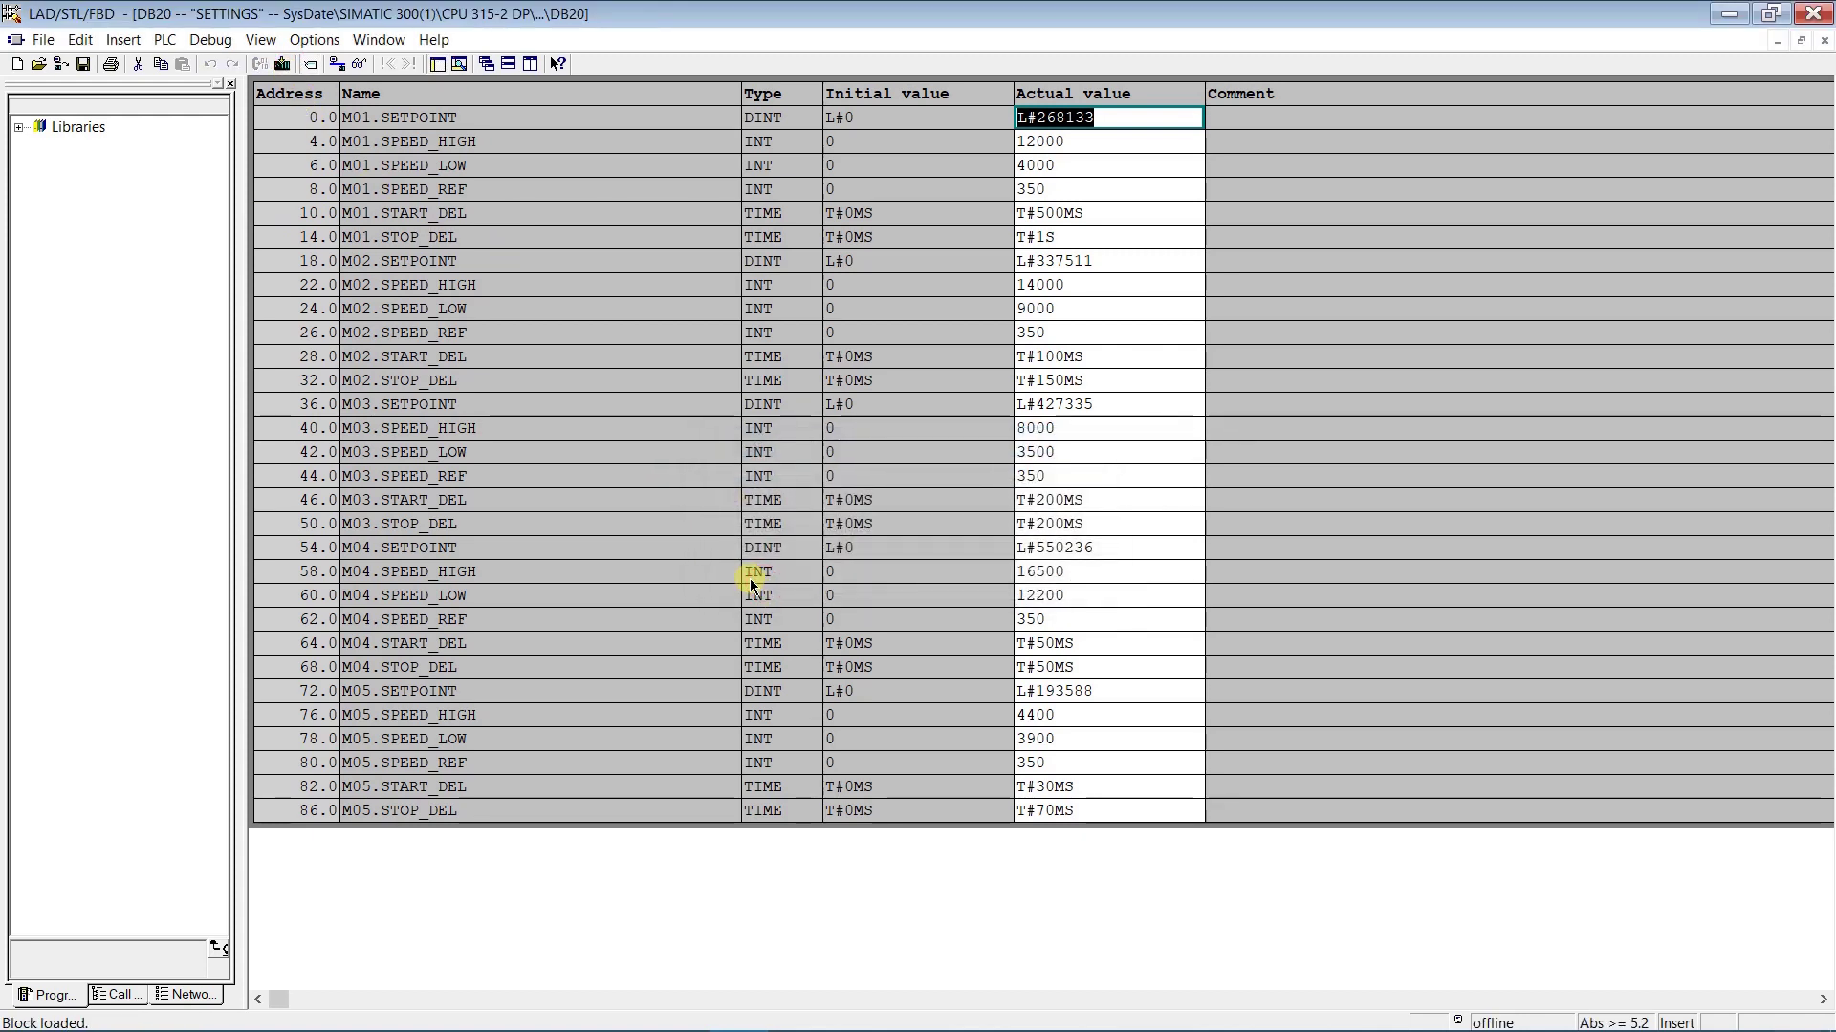
pyautogui.click(360, 64)
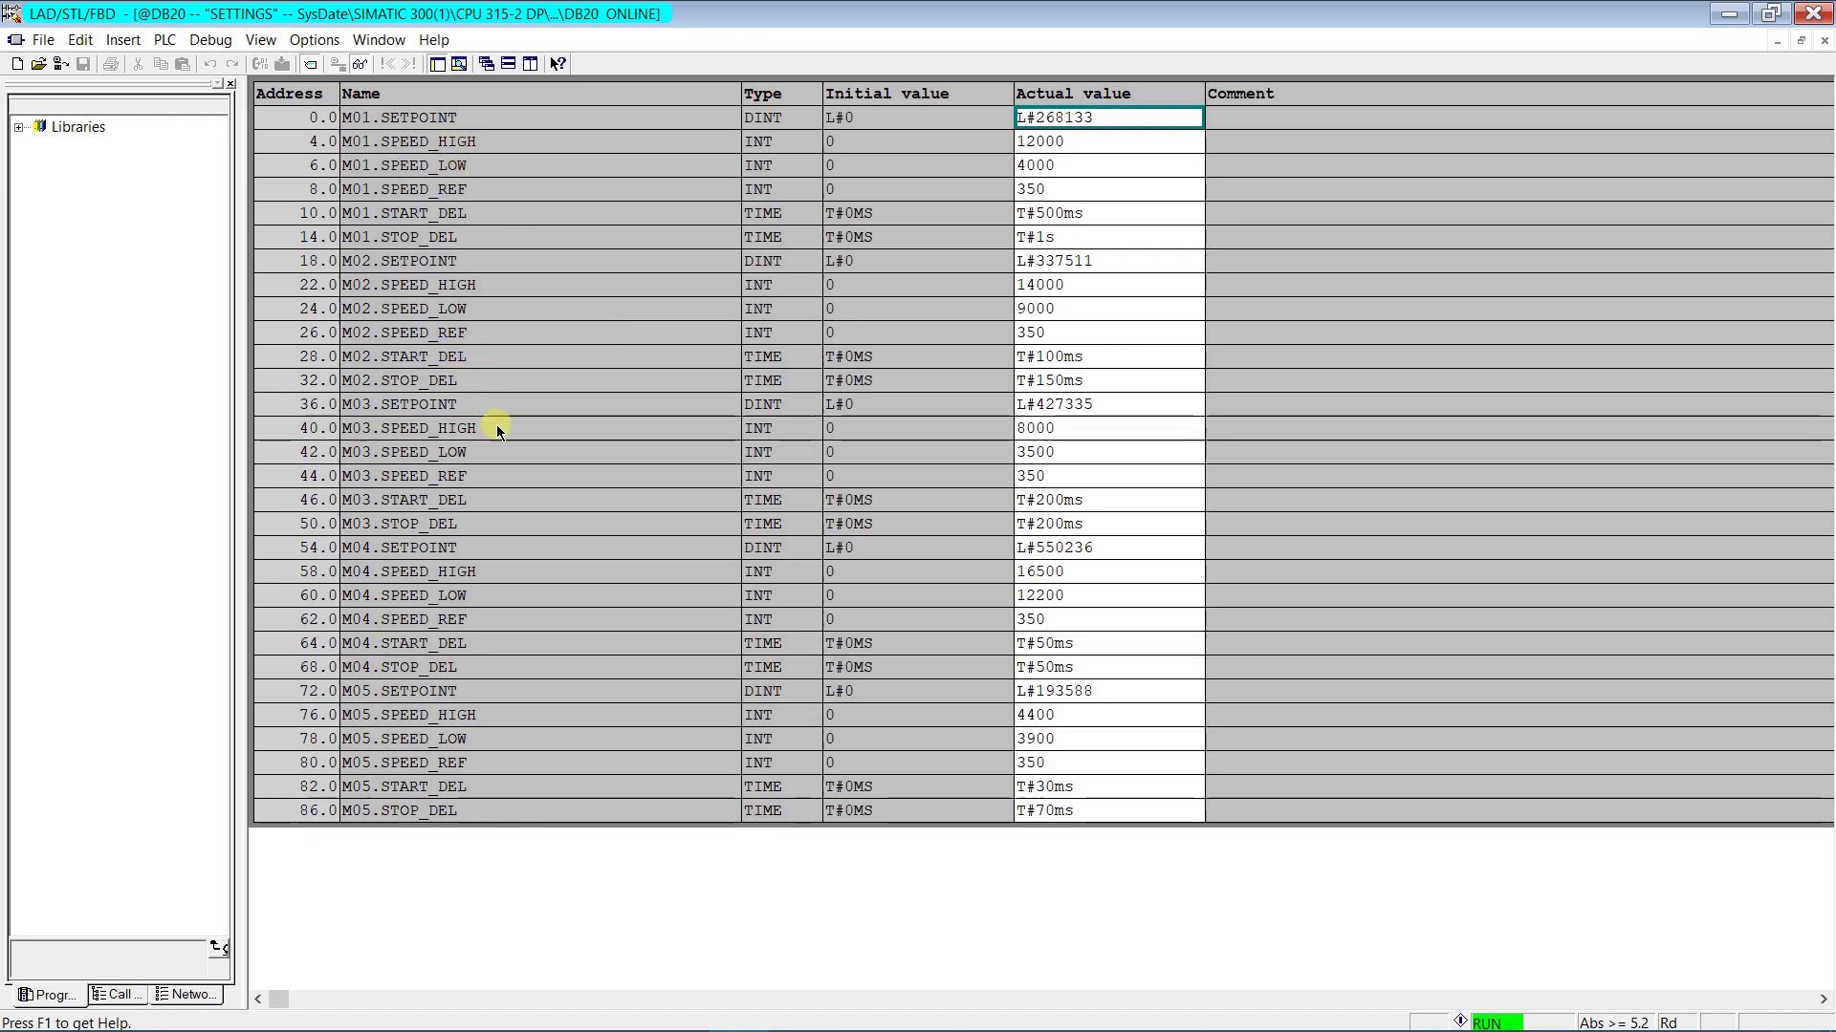
pyautogui.click(359, 63)
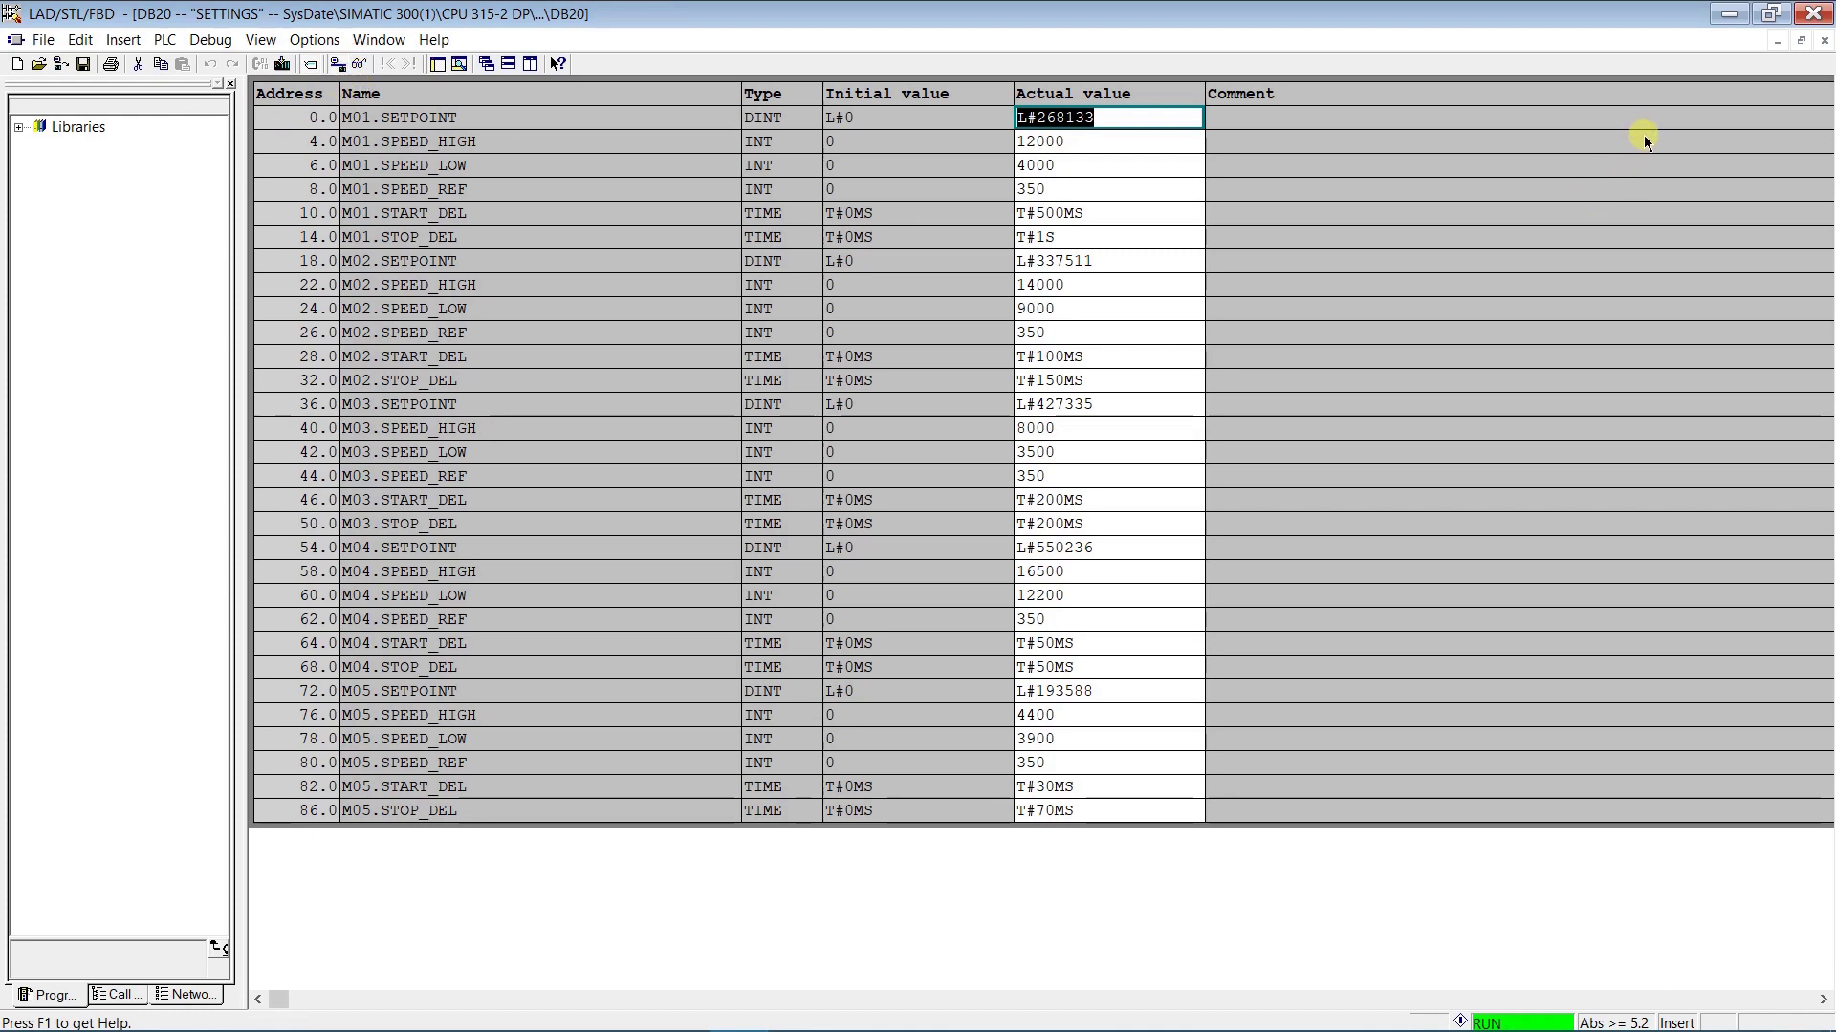